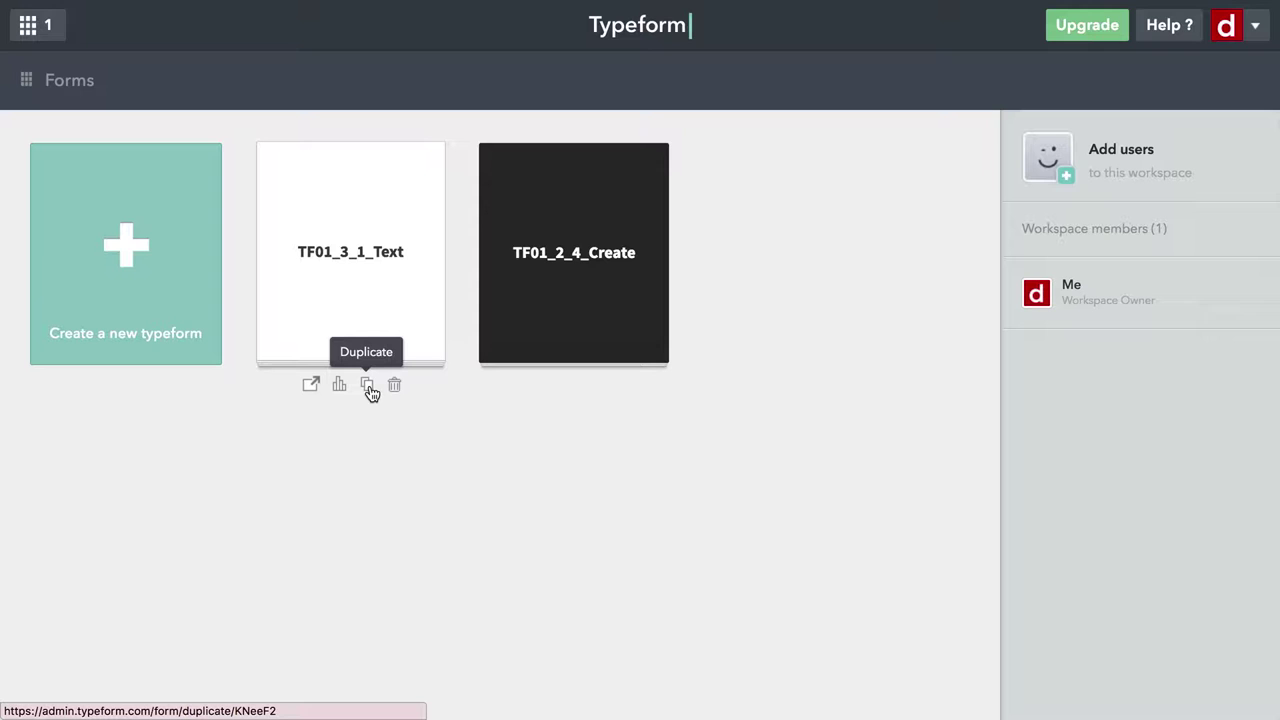
Step: Duplicate the TF01_3_1_Text form and name the copy TF01_3_2_Choice
{"action": "left_click", "coordinate": [367, 386]}
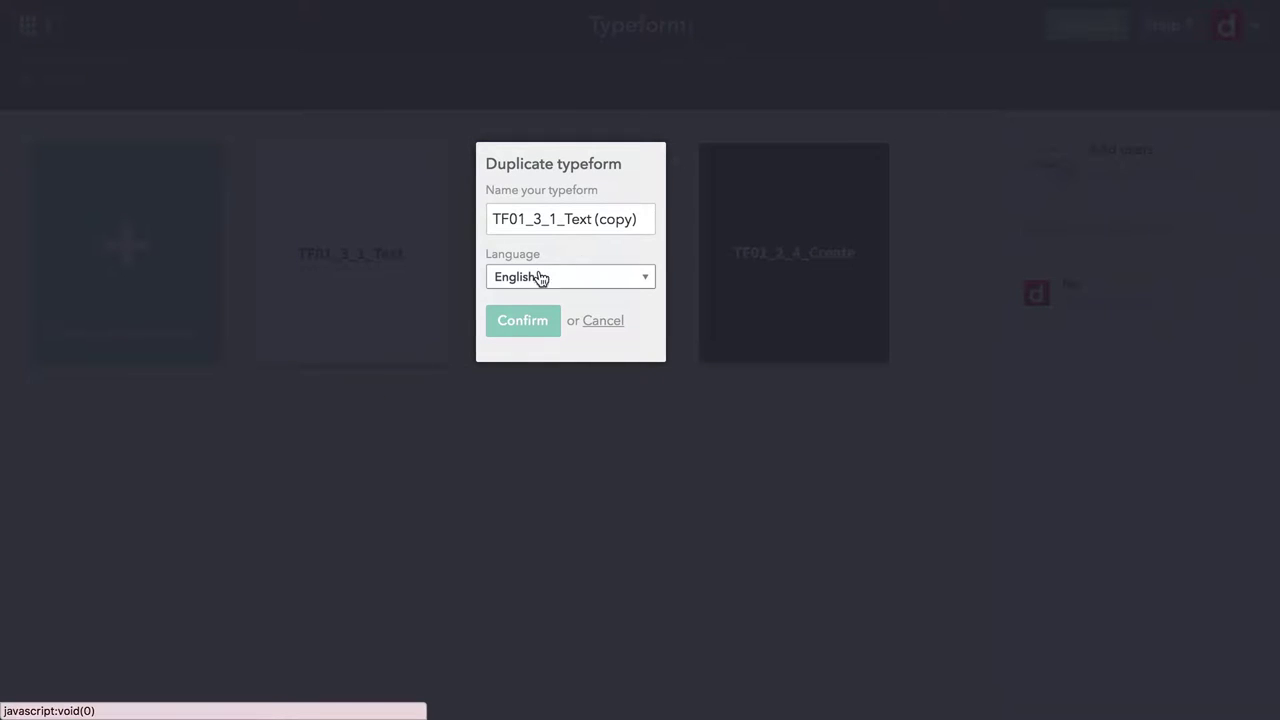
{"action": "left_click", "coordinate": [645, 218]}
{"action": "key", "text": "BackSpace"}
{"action": "key", "text": "BackSpace"}
{"action": "key", "text": "BackSpace"}
{"action": "key", "text": "BackSpace"}
{"action": "key", "text": "BackSpace"}
{"action": "key", "text": "BackSpace"}
{"action": "key", "text": "BackSpace"}
{"action": "key", "text": "BackSpace"}
{"action": "key", "text": "BackSpace"}
{"action": "key", "text": "BackSpace"}
{"action": "key", "text": "BackSpace"}
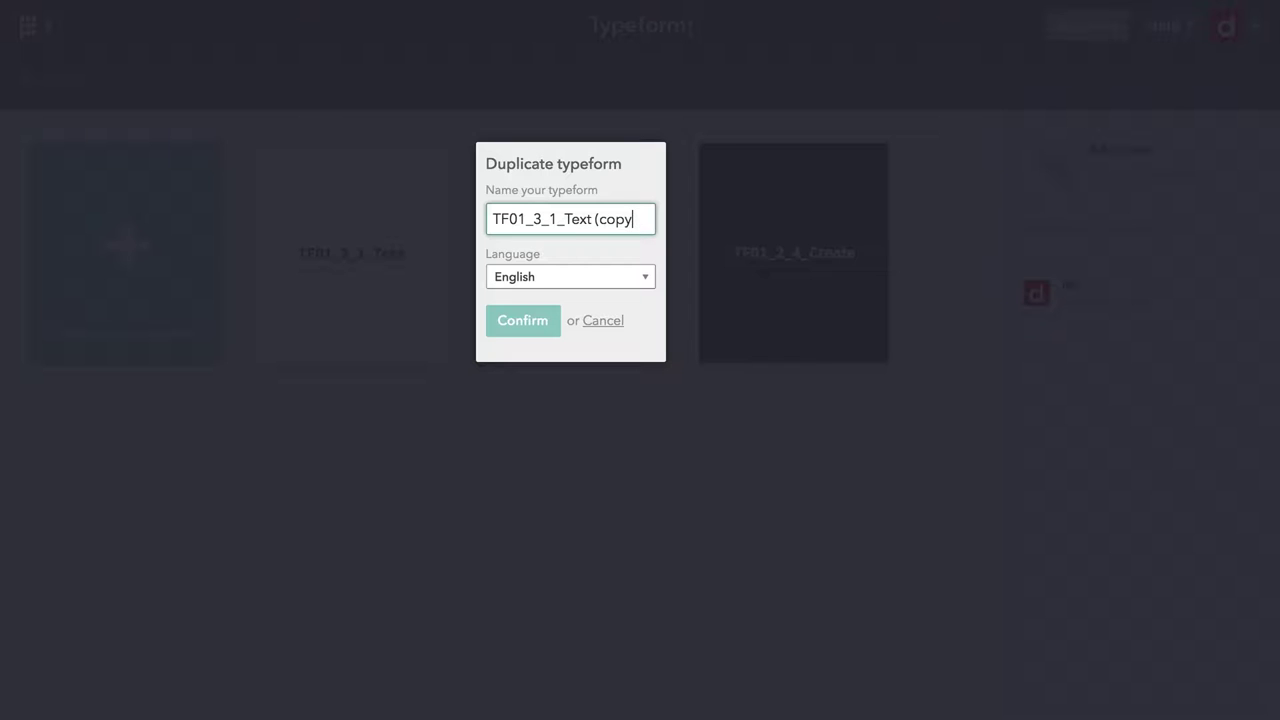
{"action": "key", "text": "BackSpace"}
{"action": "key", "text": "BackSpace"}
{"action": "type", "text": "2"}
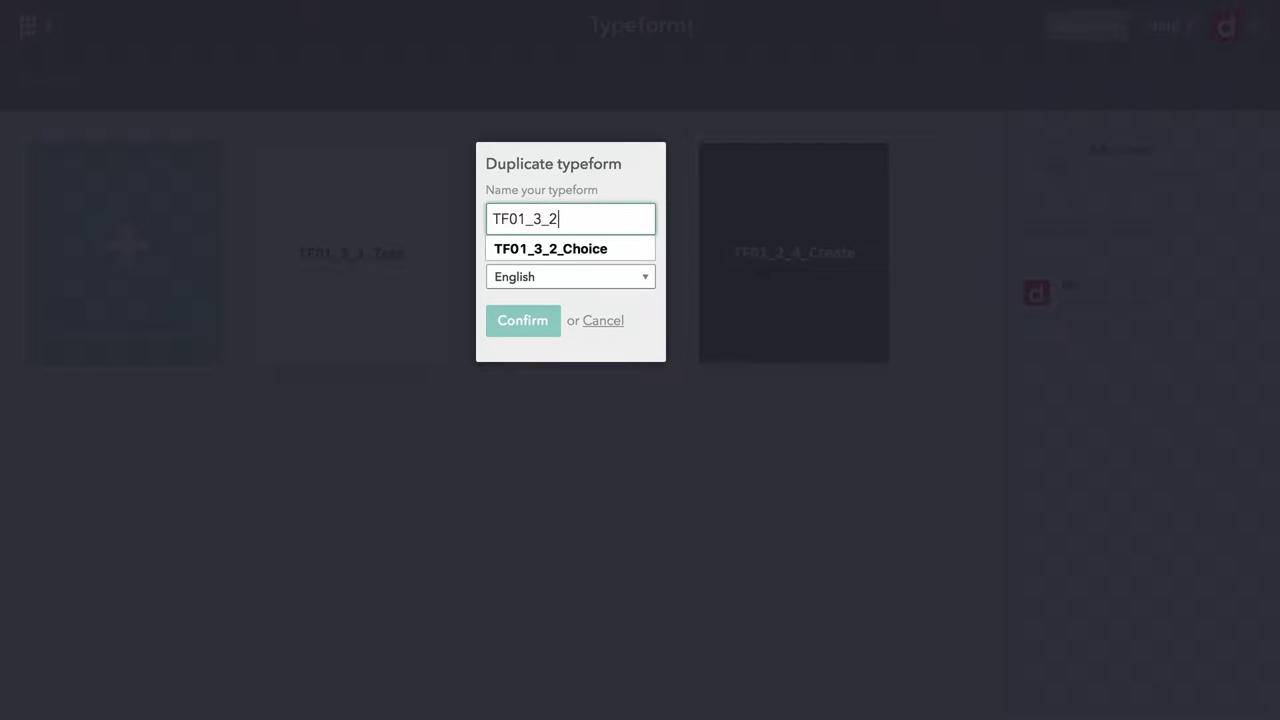
{"action": "left_click", "coordinate": [580, 249]}
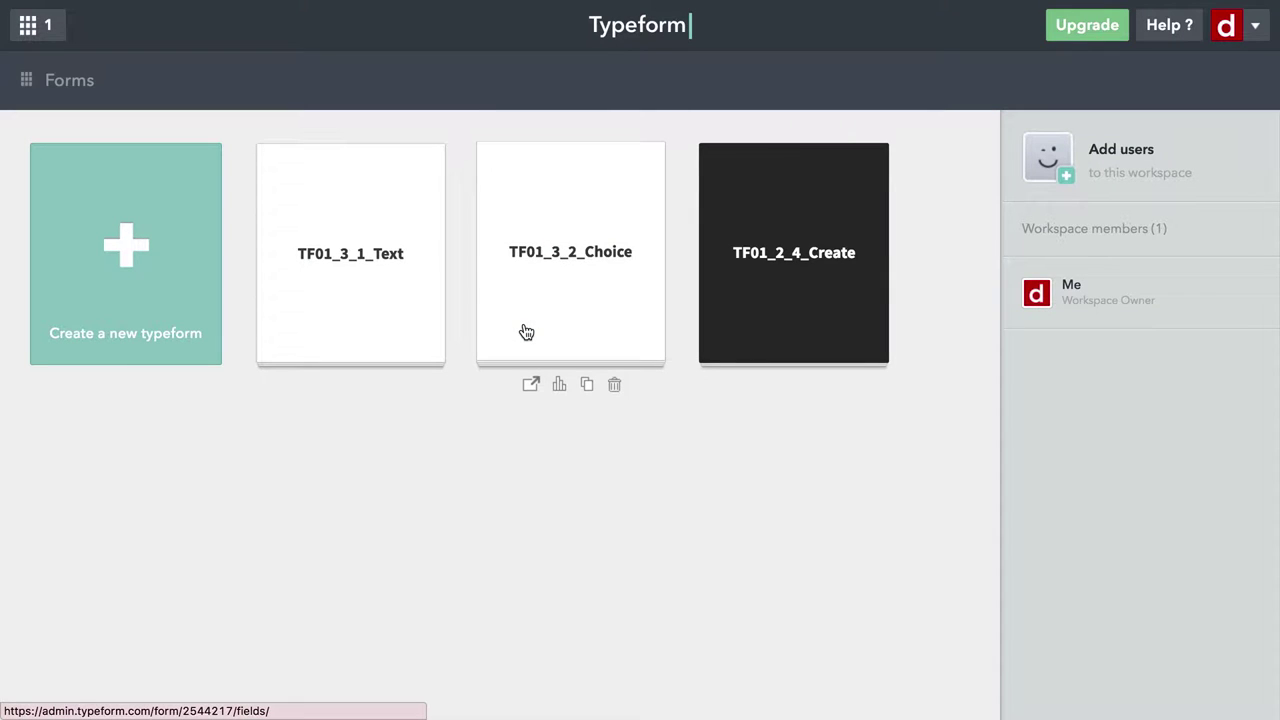
Step: Open TF01_3_2_Choice and add the welcome screen description 'This is the form for TF01_3_2_Choice'
{"action": "left_click", "coordinate": [600, 263]}
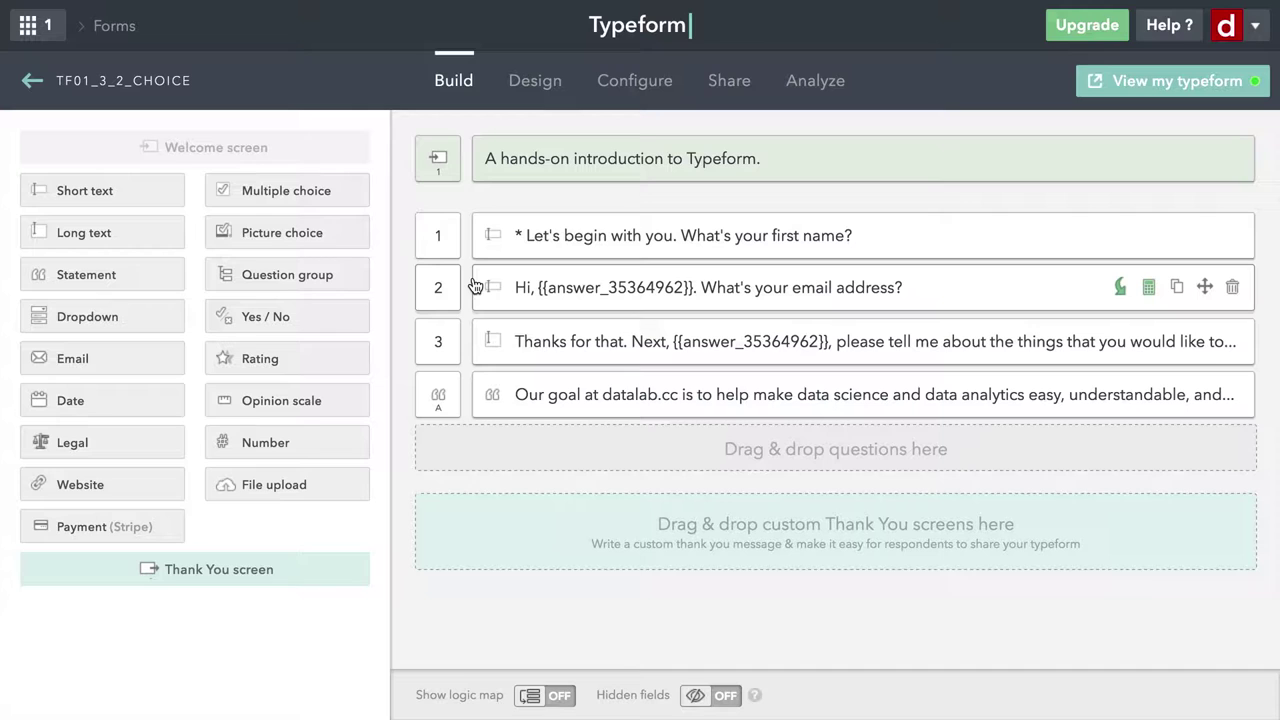
{"action": "left_click", "coordinate": [641, 172]}
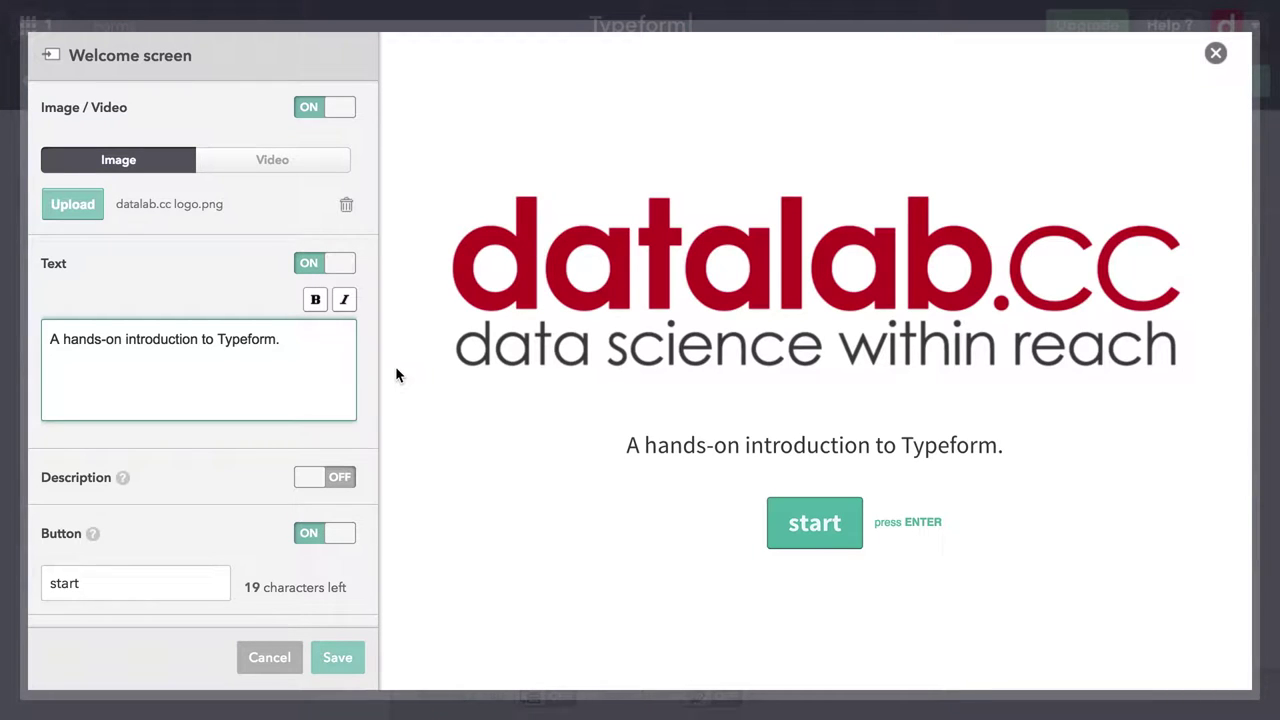
{"action": "left_click", "coordinate": [323, 490]}
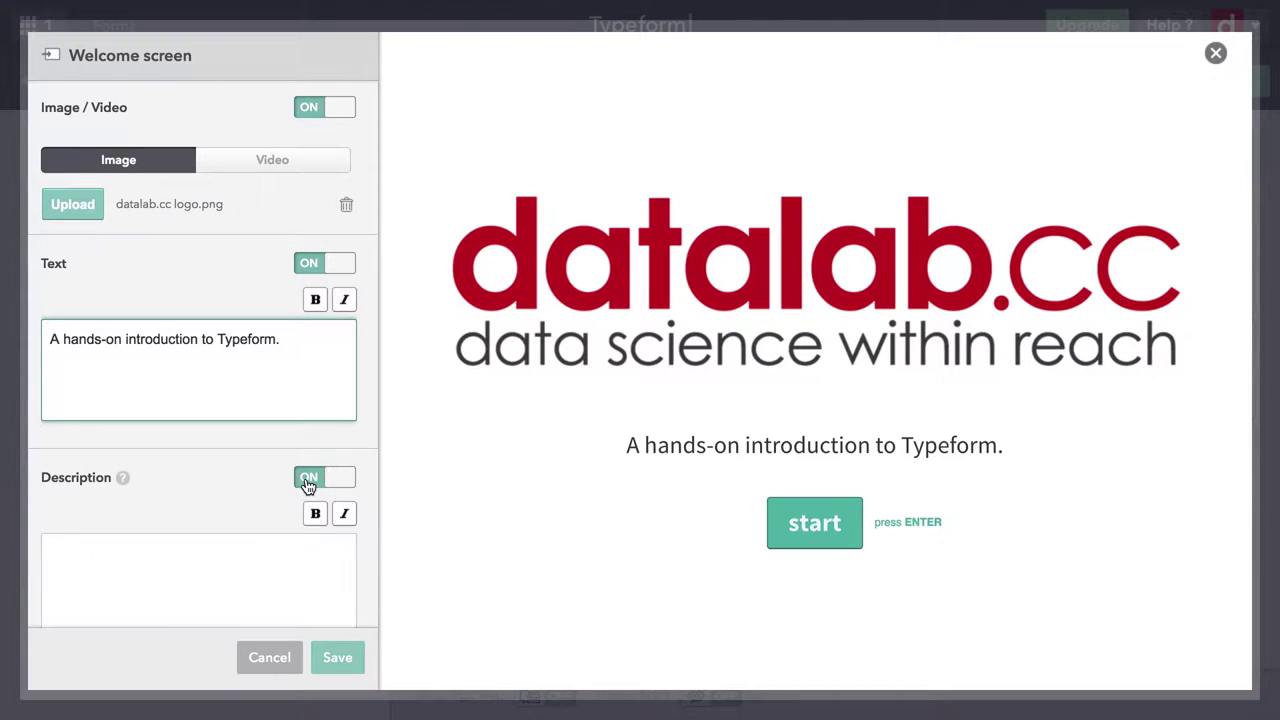
{"action": "left_click", "coordinate": [212, 597]}
{"action": "type", "text": "This"}
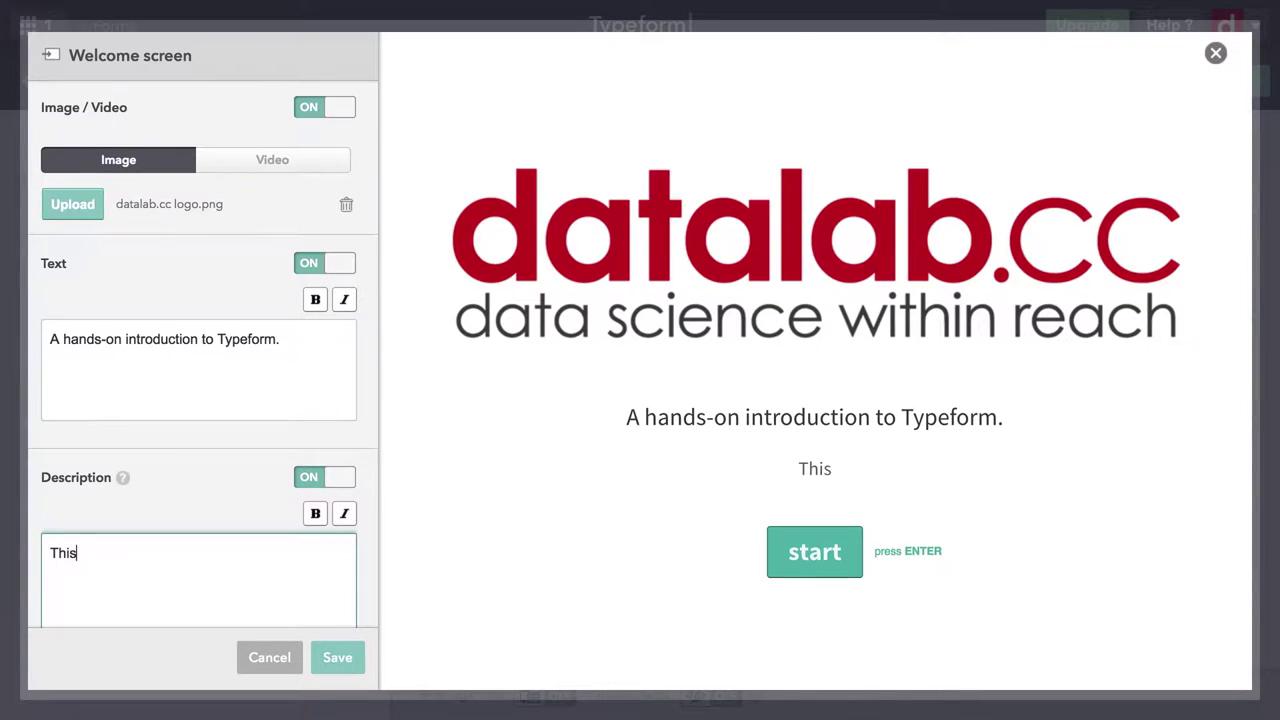
{"action": "type", "text": " is the form for "}
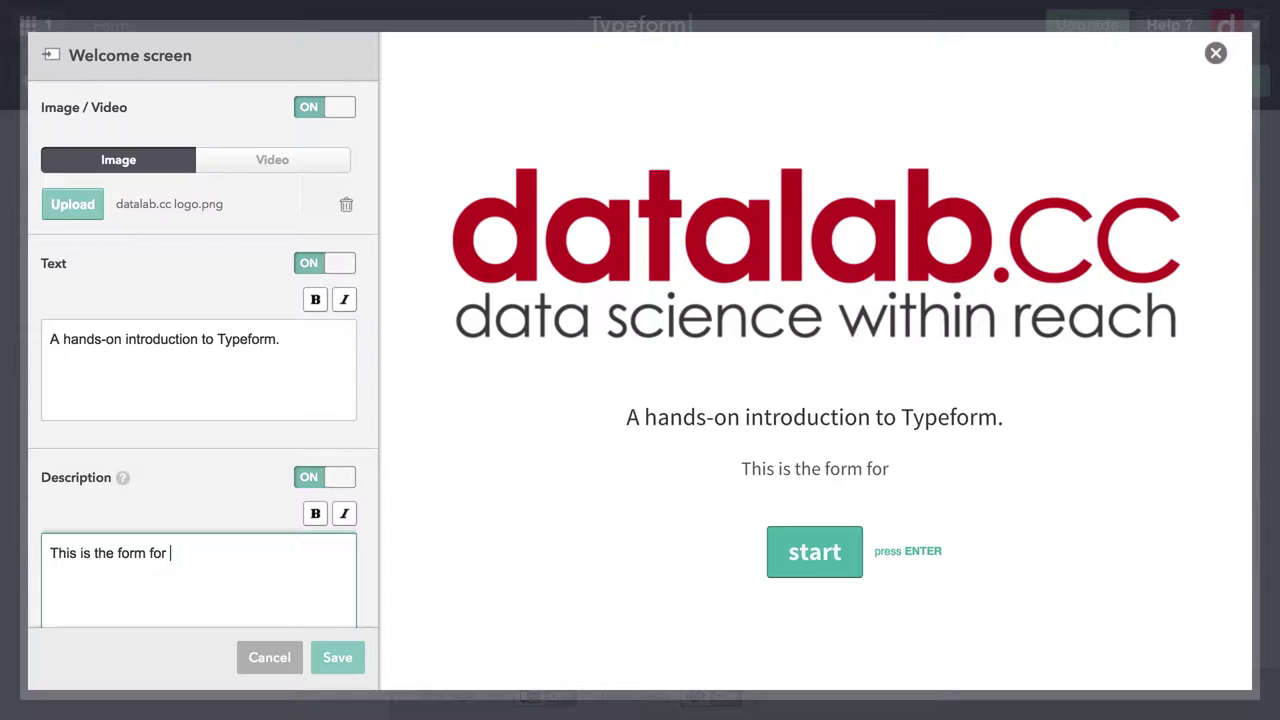
{"action": "type", "text": "TF01"}
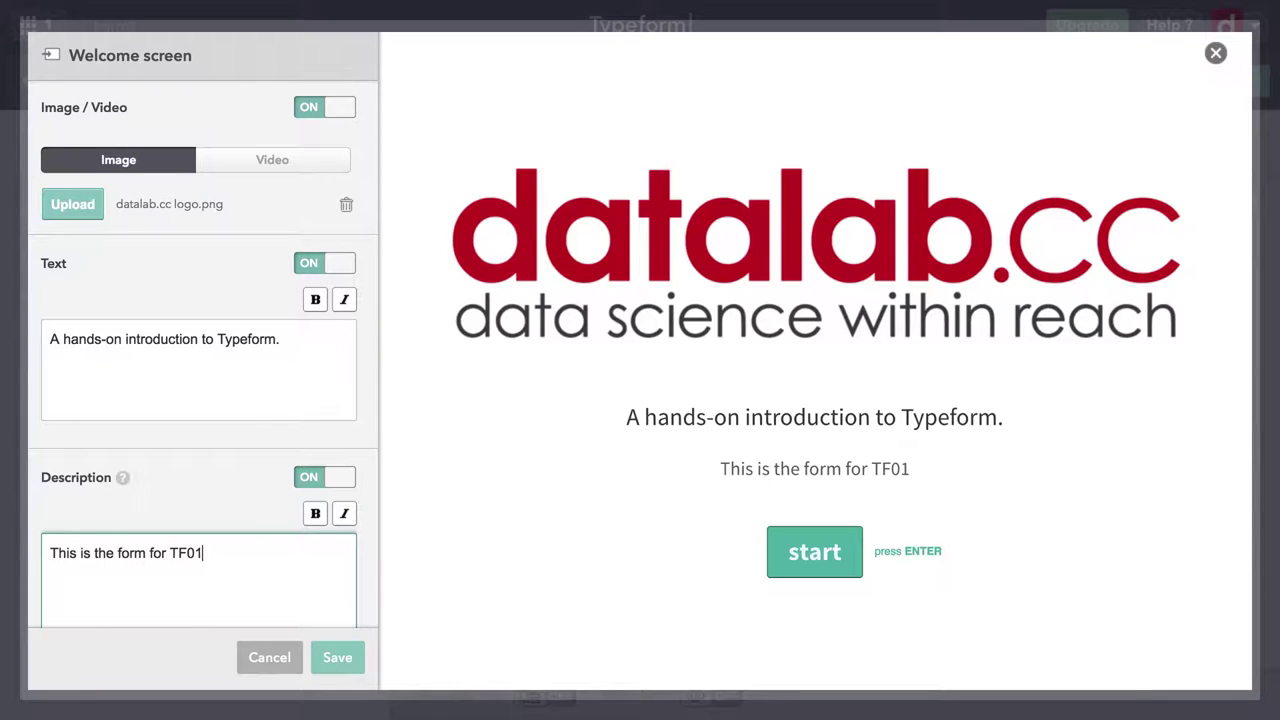
{"action": "type", "text": "_3_2"}
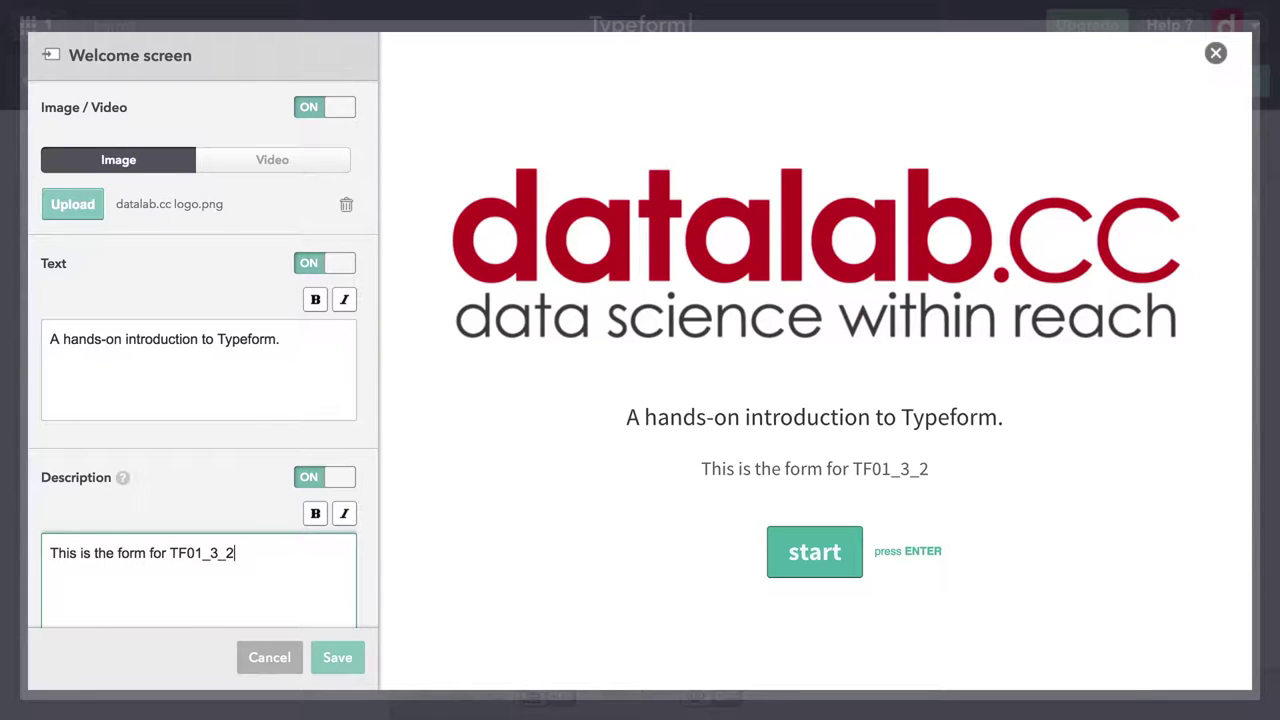
{"action": "type", "text": "_Choice"}
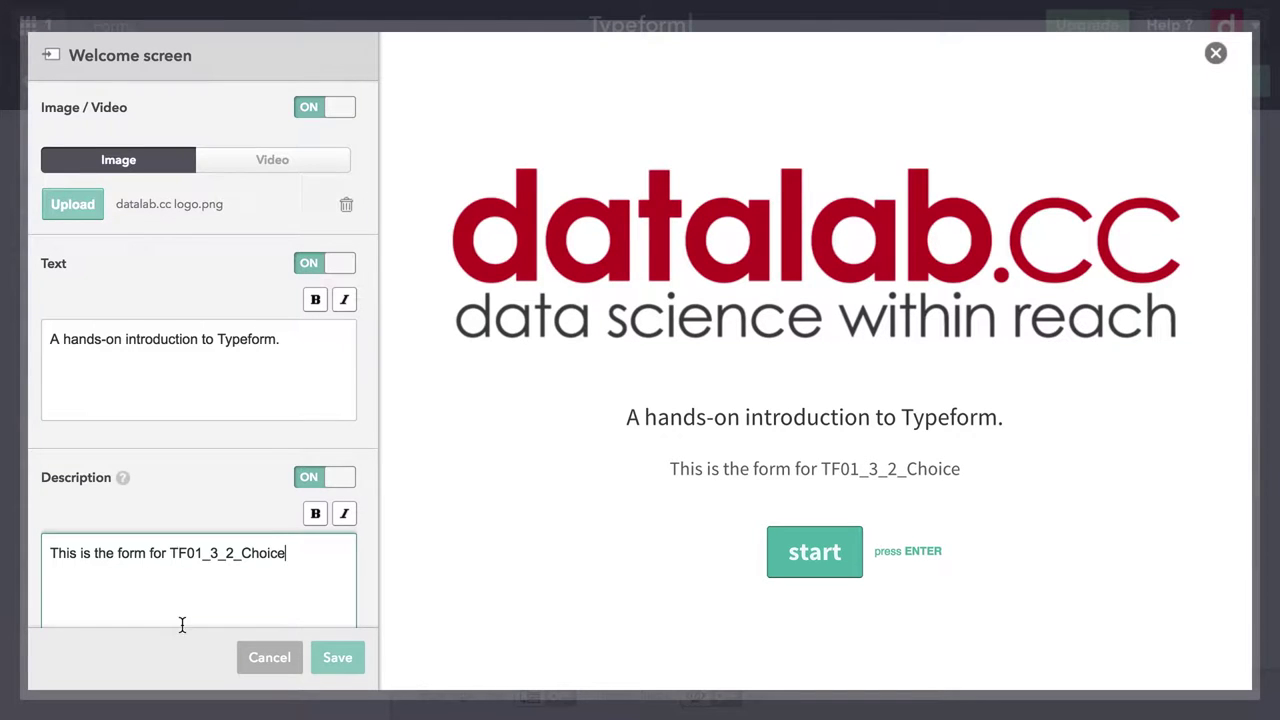
{"action": "scroll", "coordinate": [230, 498], "scroll_direction": "down", "scroll_amount": 3}
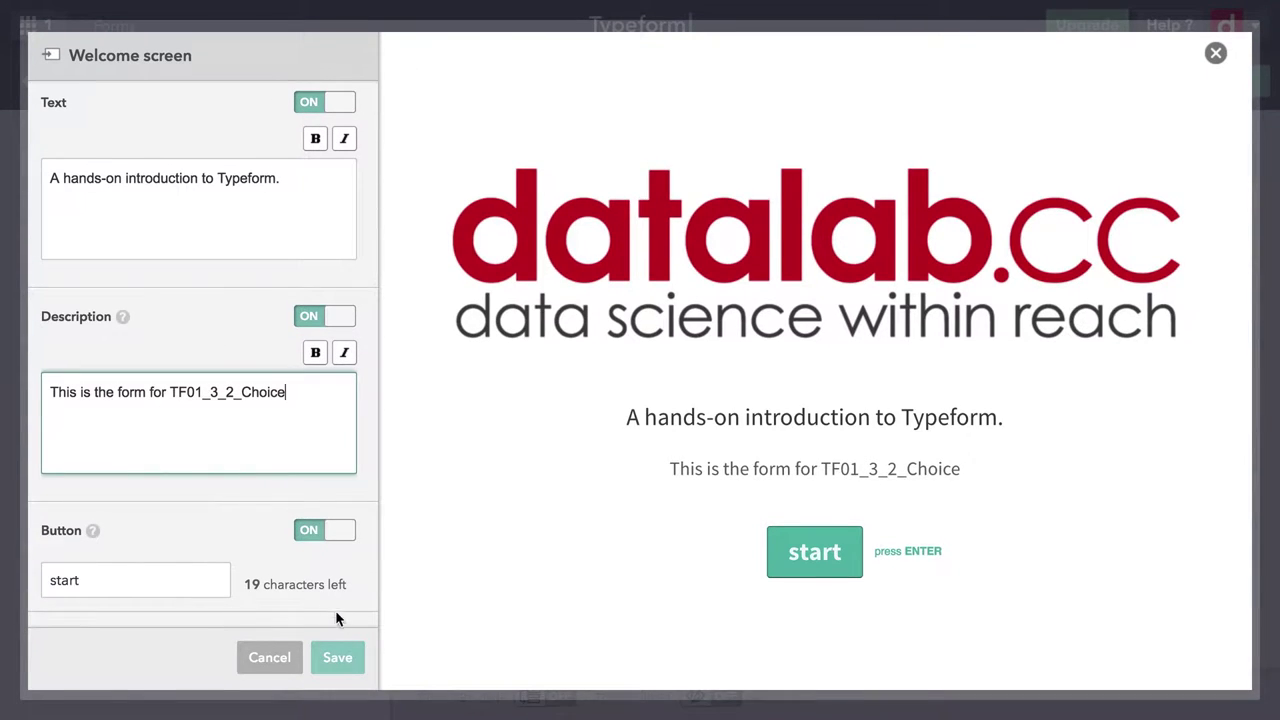
{"action": "left_click", "coordinate": [340, 654]}
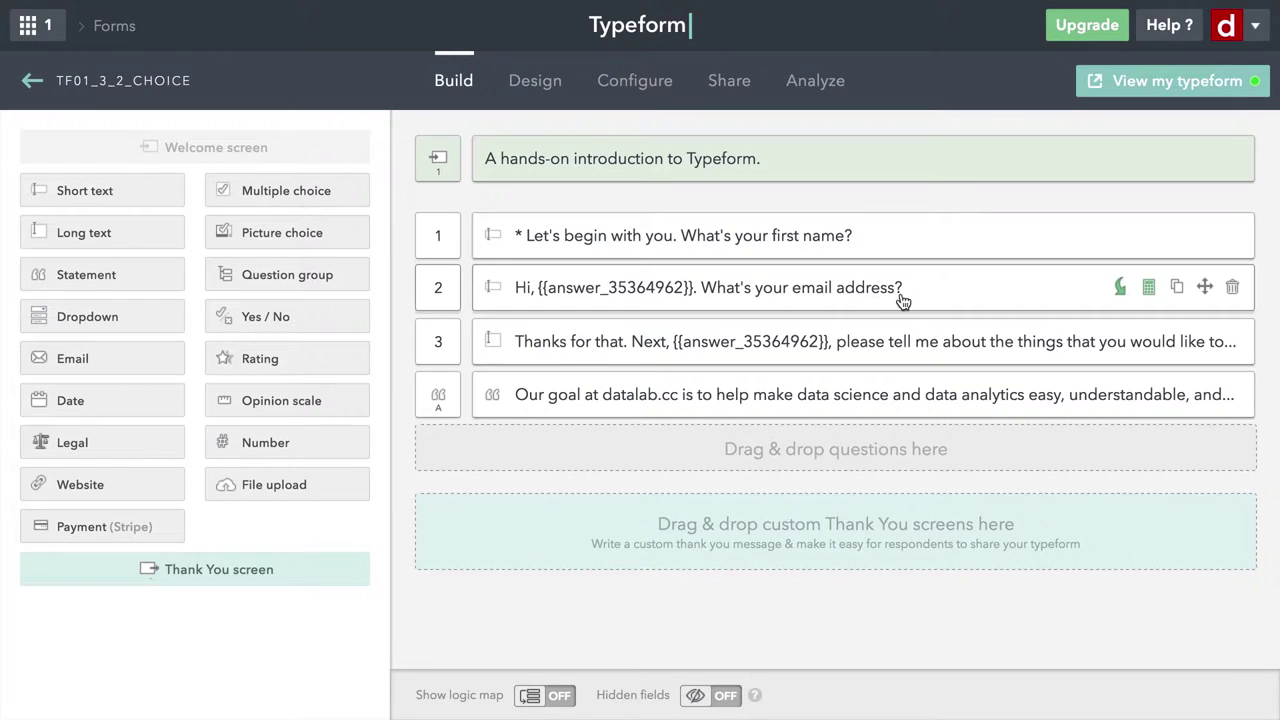
Step: Delete the email question, the 'Thanks for that' question and the datalab.cc goal statement
{"action": "left_click", "coordinate": [1236, 289]}
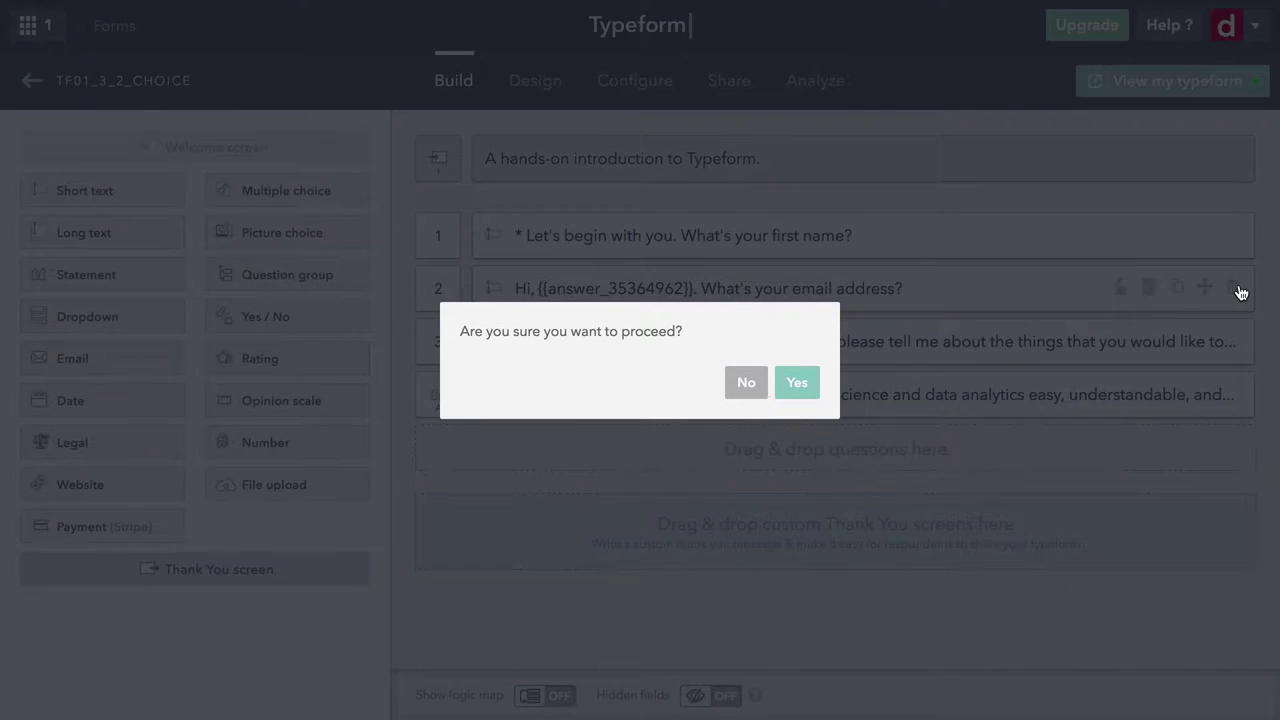
{"action": "key", "text": "Return"}
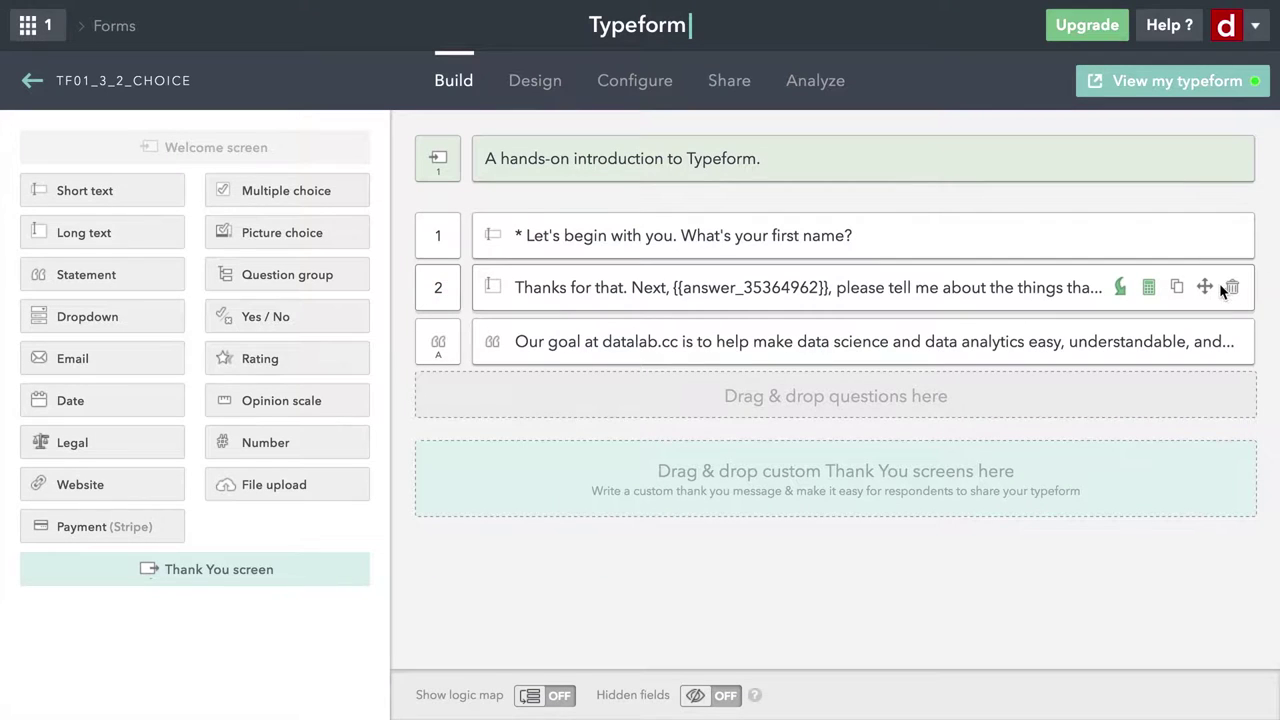
{"action": "left_click", "coordinate": [1236, 289]}
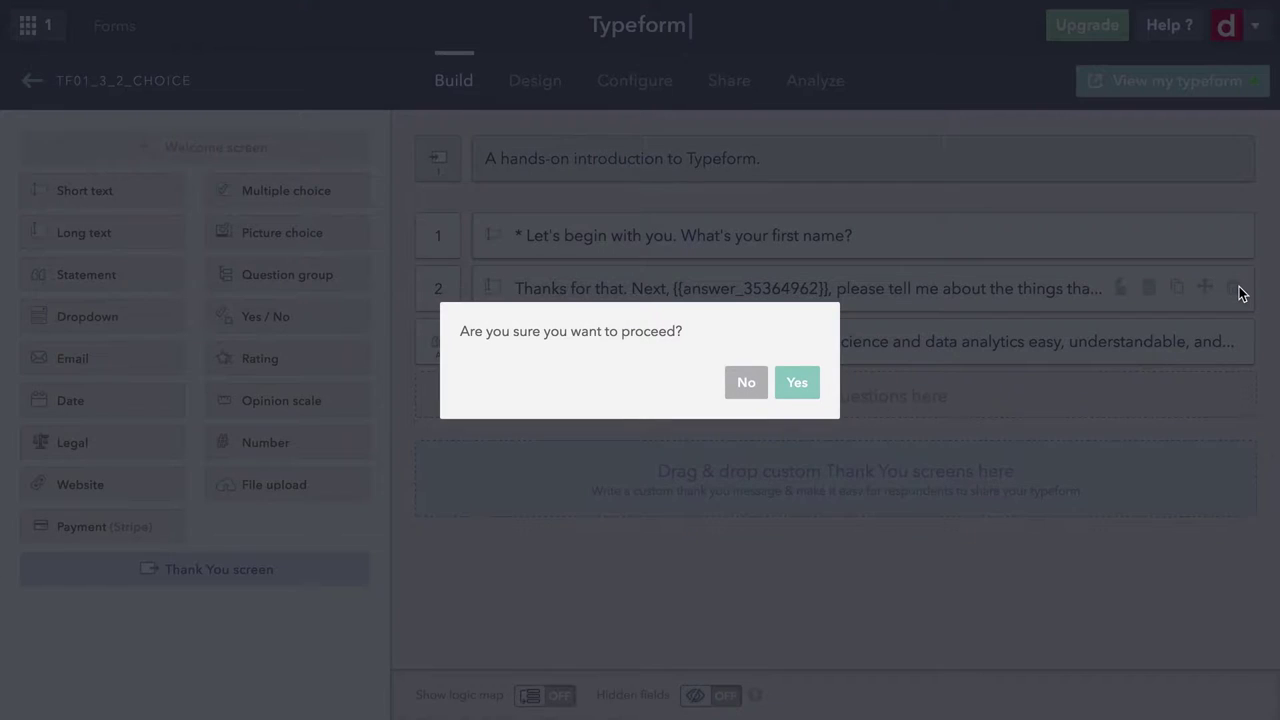
{"action": "key", "text": "Return"}
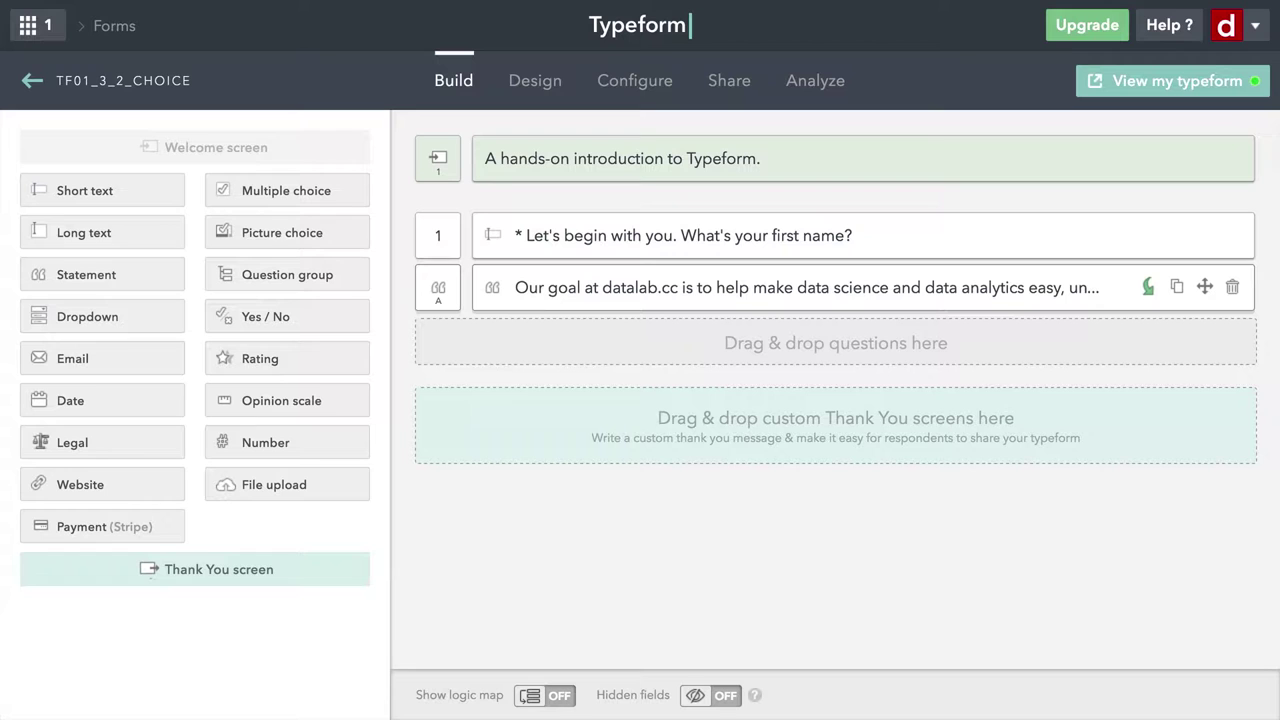
{"action": "left_click", "coordinate": [1233, 288]}
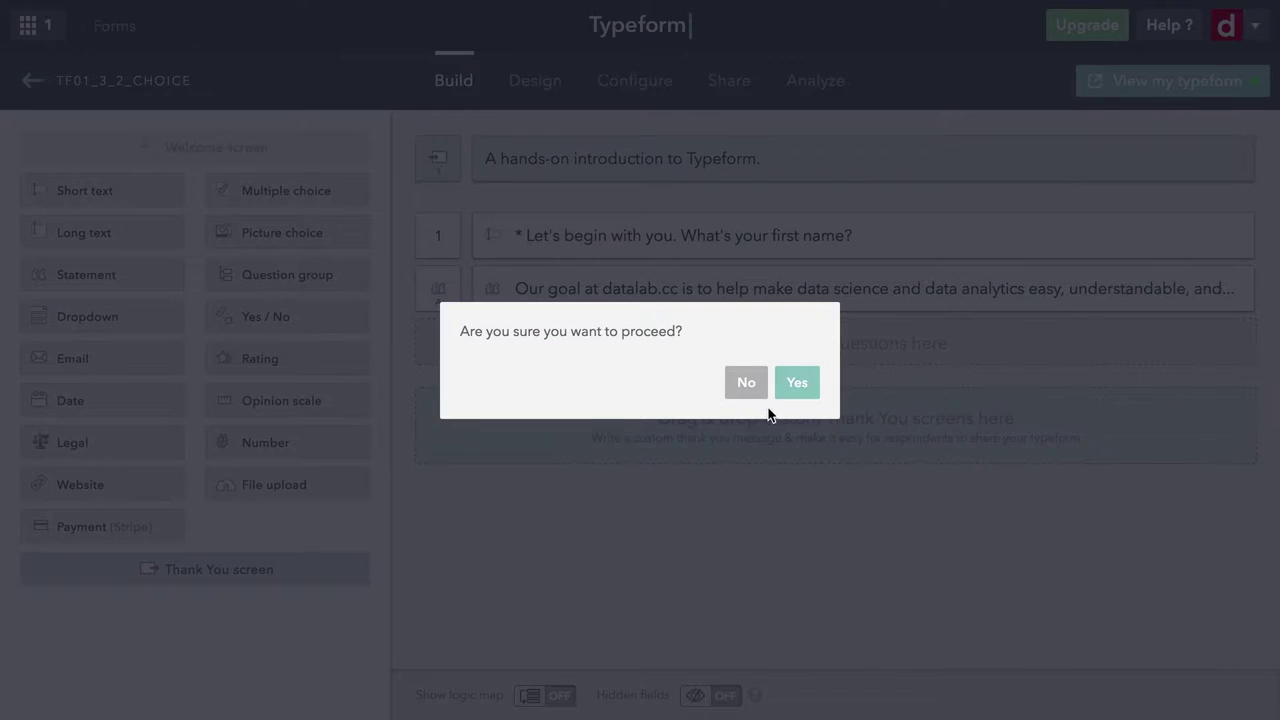
{"action": "left_click", "coordinate": [809, 386]}
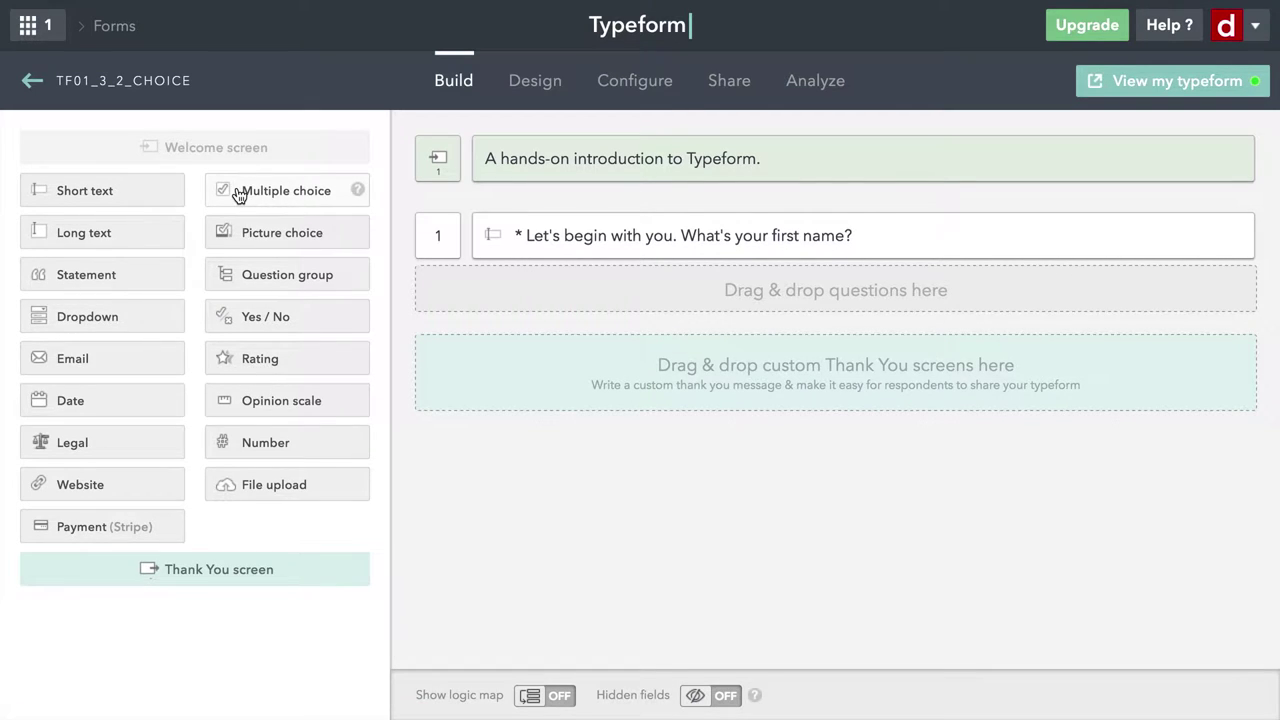
Step: Add a multiple-choice question 2 asking 'Which operating system do you use most often?'
{"action": "left_click_drag", "start_coordinate": [239, 195], "coordinate": [595, 292]}
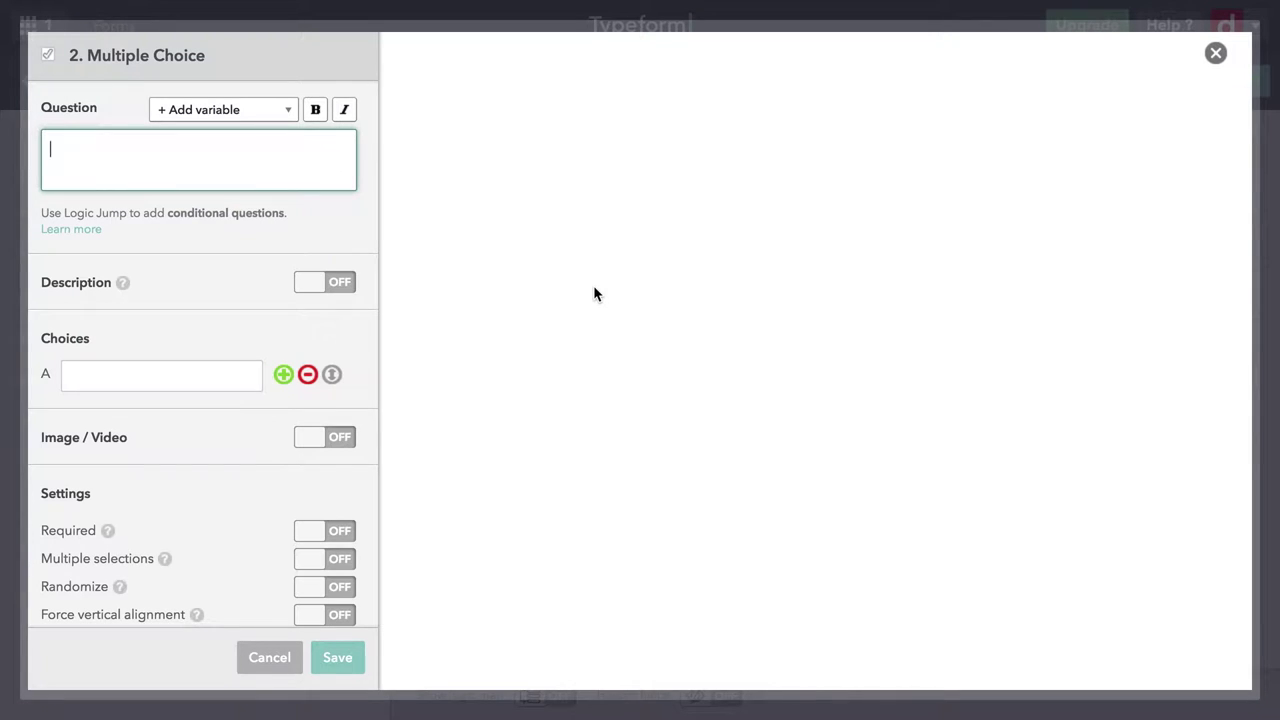
{"action": "type", "text": "Which p"}
{"action": "key", "text": "BackSpace"}
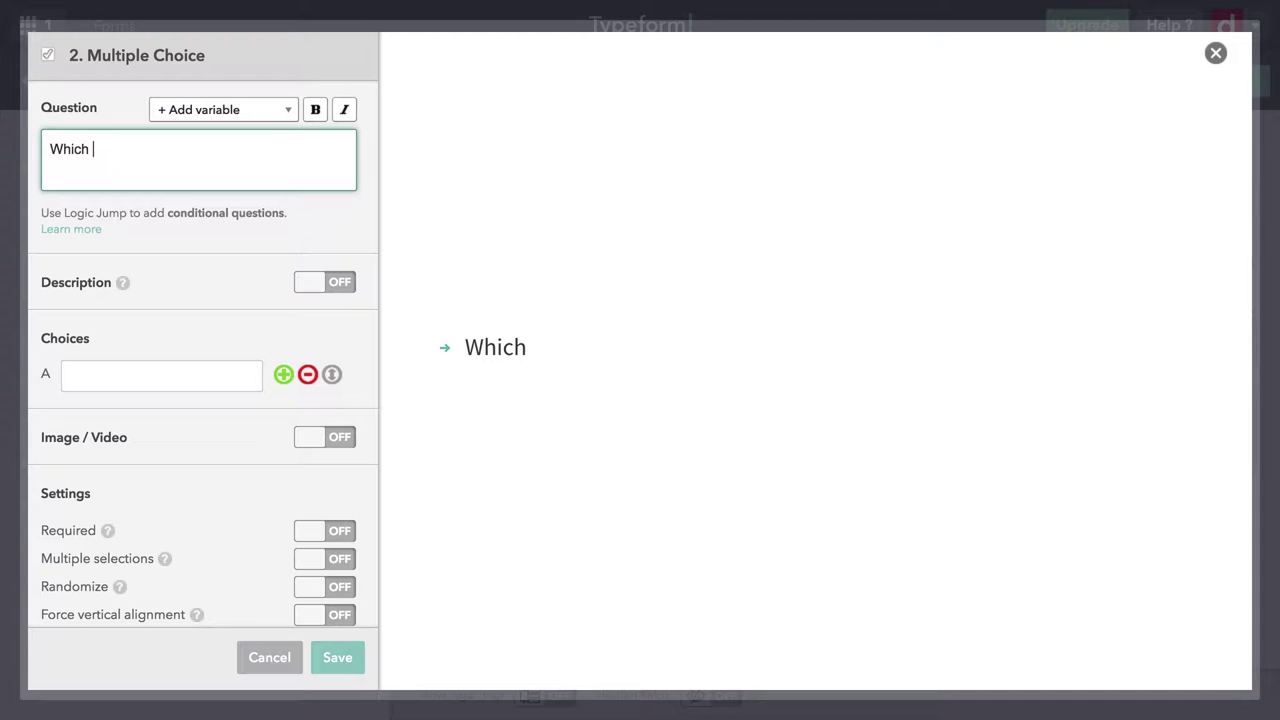
{"action": "type", "text": "operating system "}
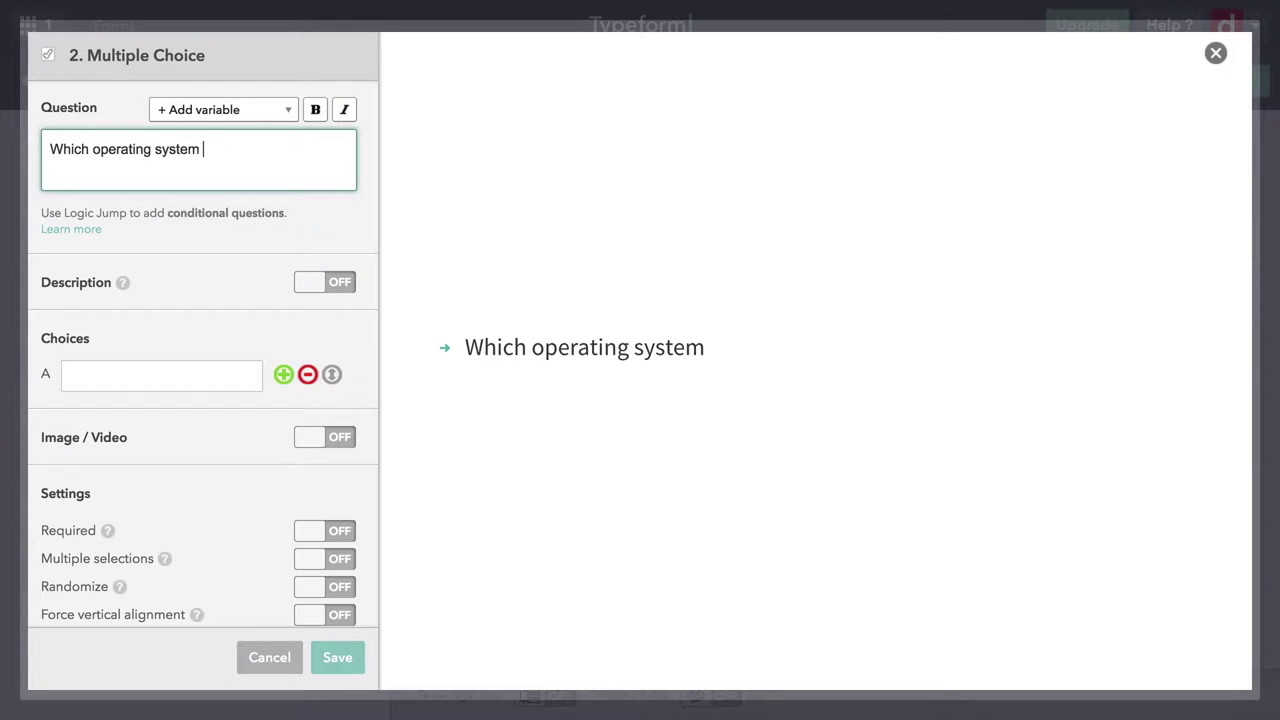
{"action": "type", "text": "do you use"}
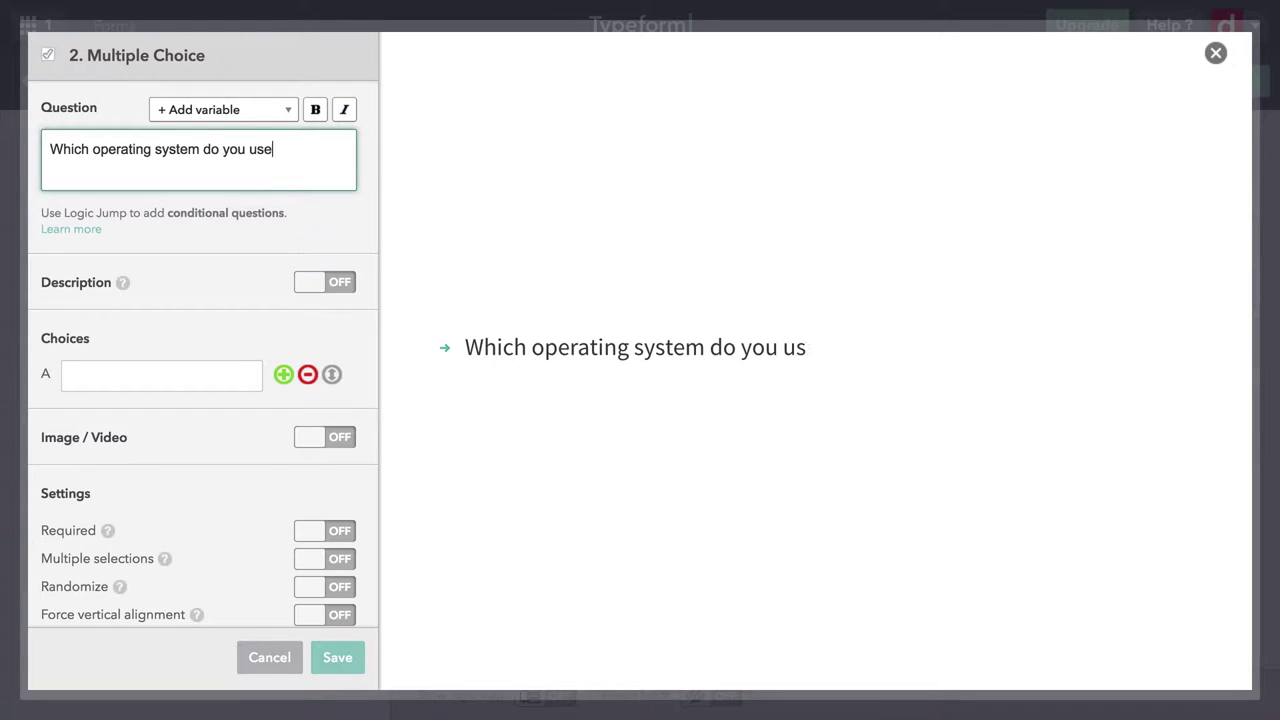
{"action": "type", "text": " most often?"}
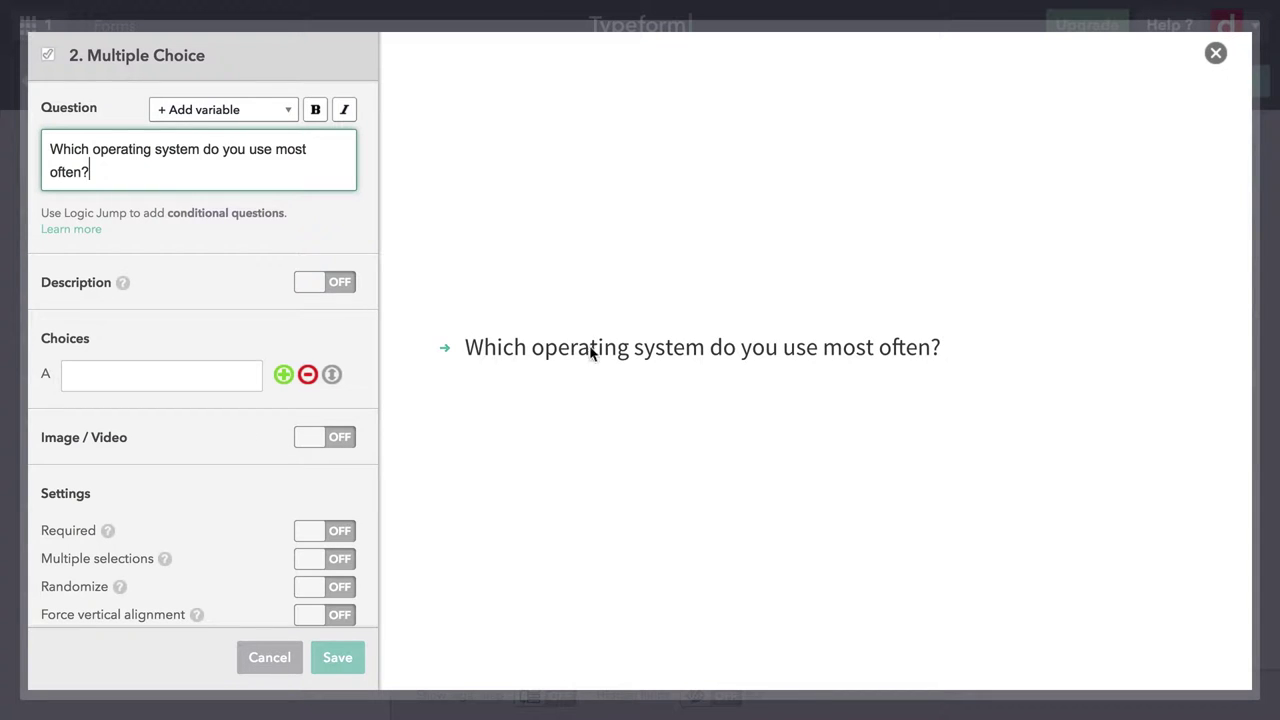
Step: Give the question the description 'Please choose only one answer.'
{"action": "left_click", "coordinate": [302, 286]}
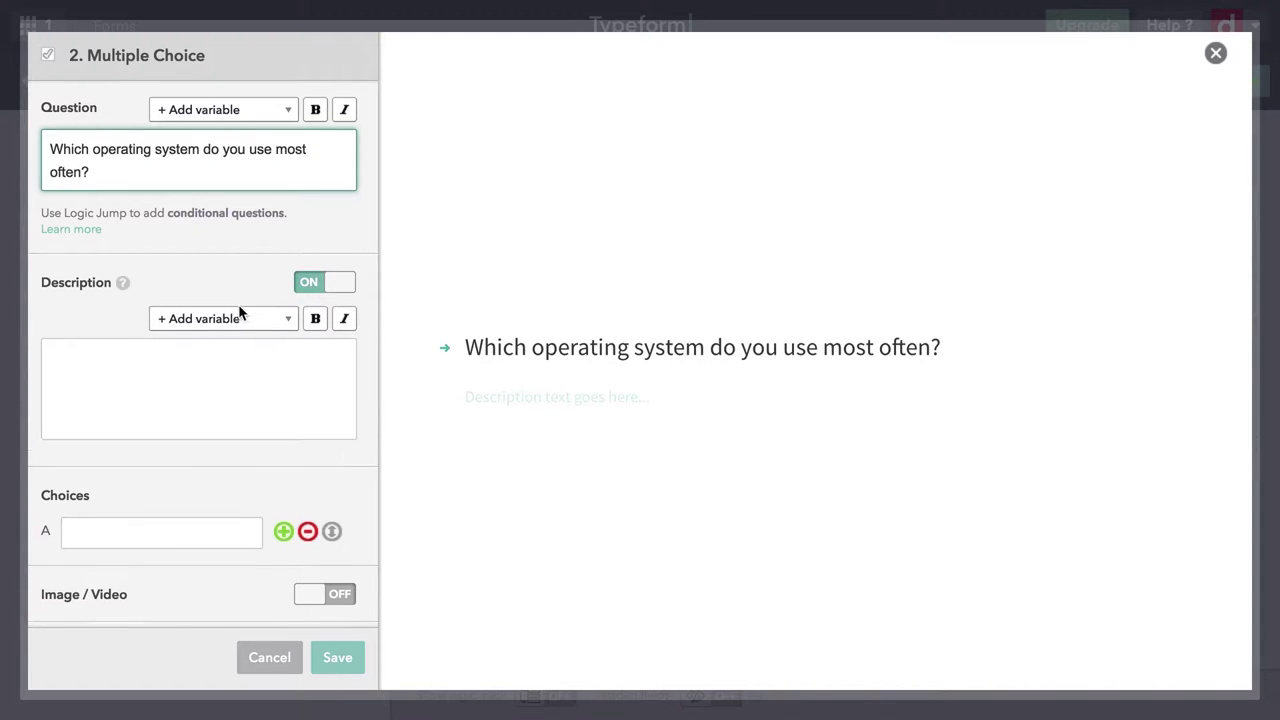
{"action": "left_click", "coordinate": [200, 360]}
{"action": "type", "text": "Please "}
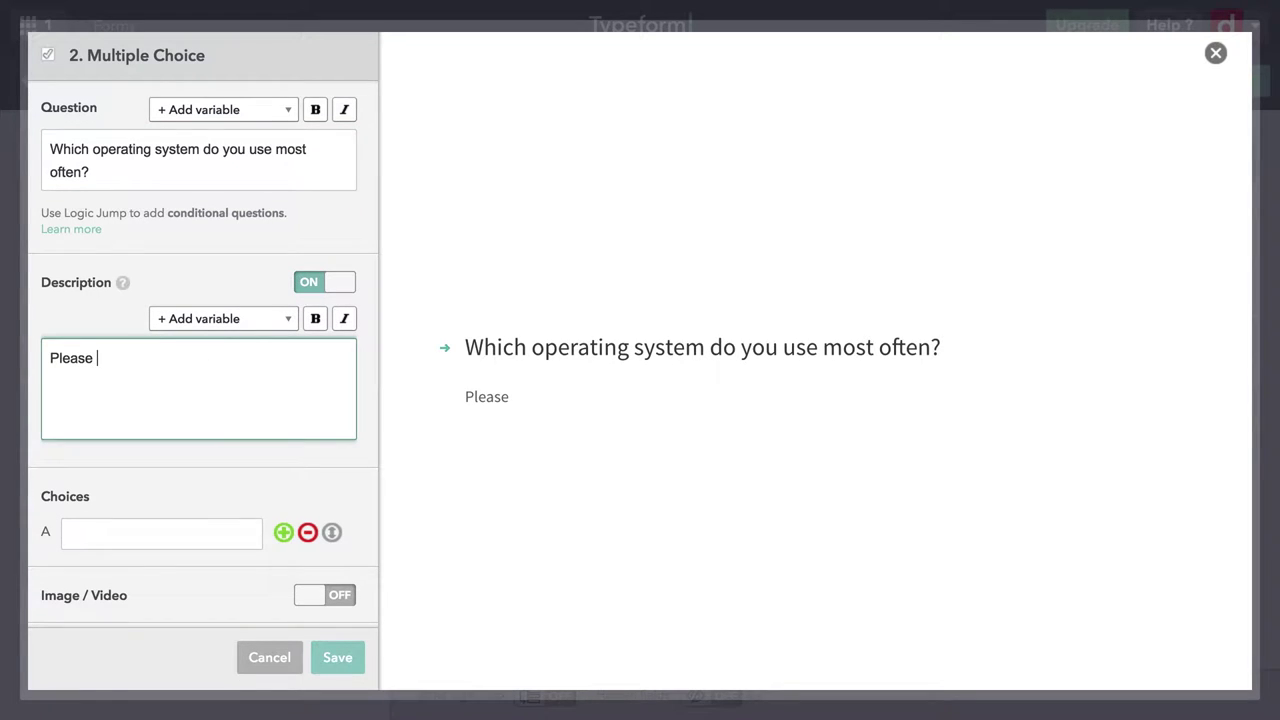
{"action": "type", "text": "choose only "}
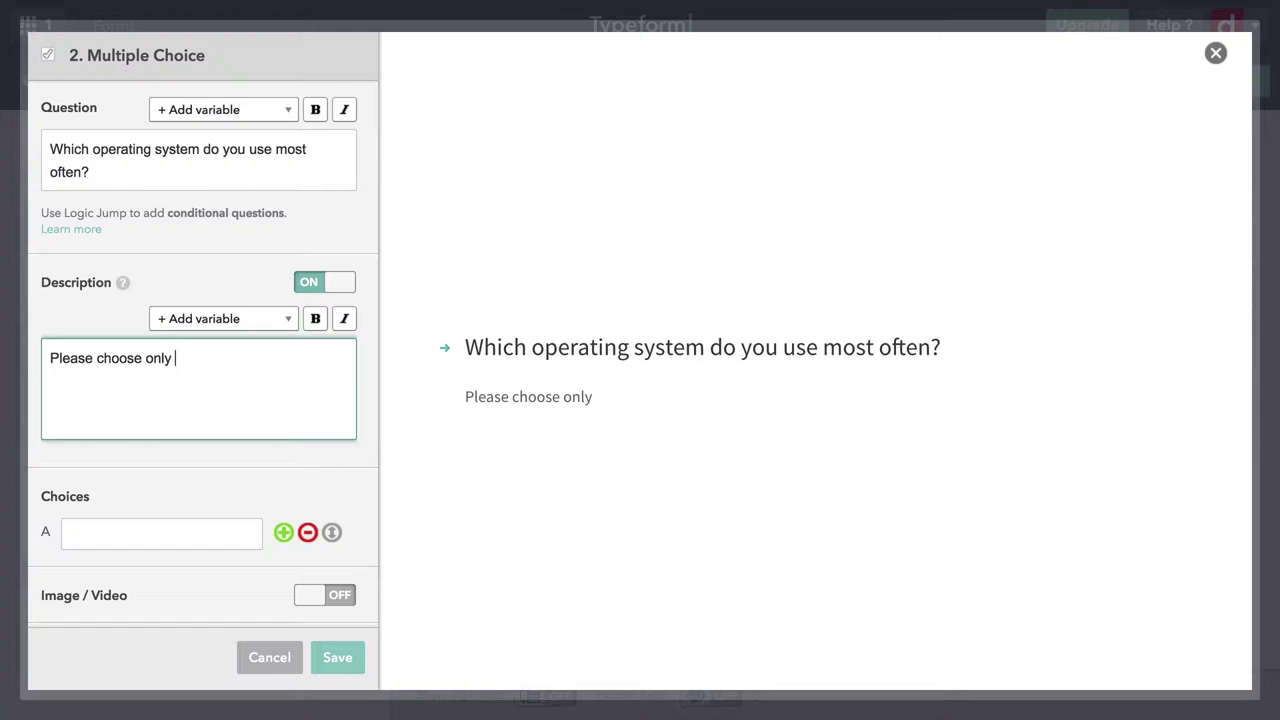
{"action": "type", "text": "one answer."}
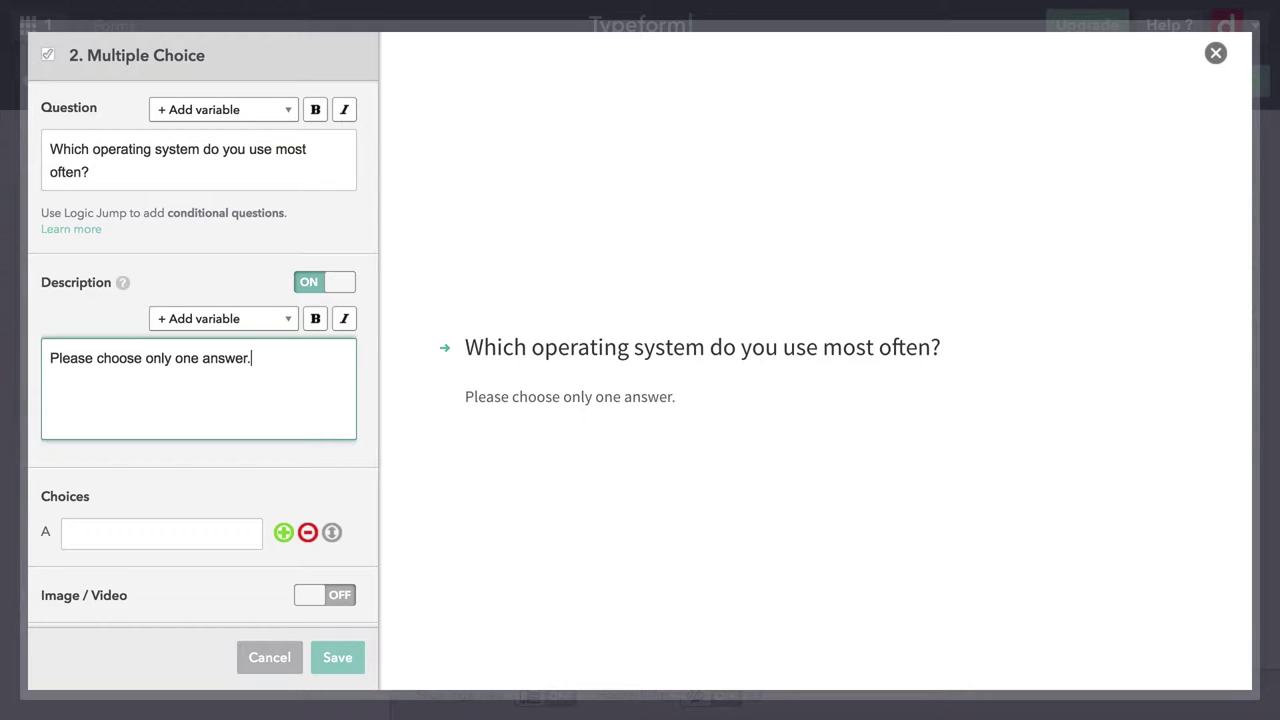
Step: Enter the choices Windows, macOS and Linux, removing the extra empty fourth choice
{"action": "scroll", "coordinate": [137, 477], "scroll_direction": "down", "scroll_amount": 2}
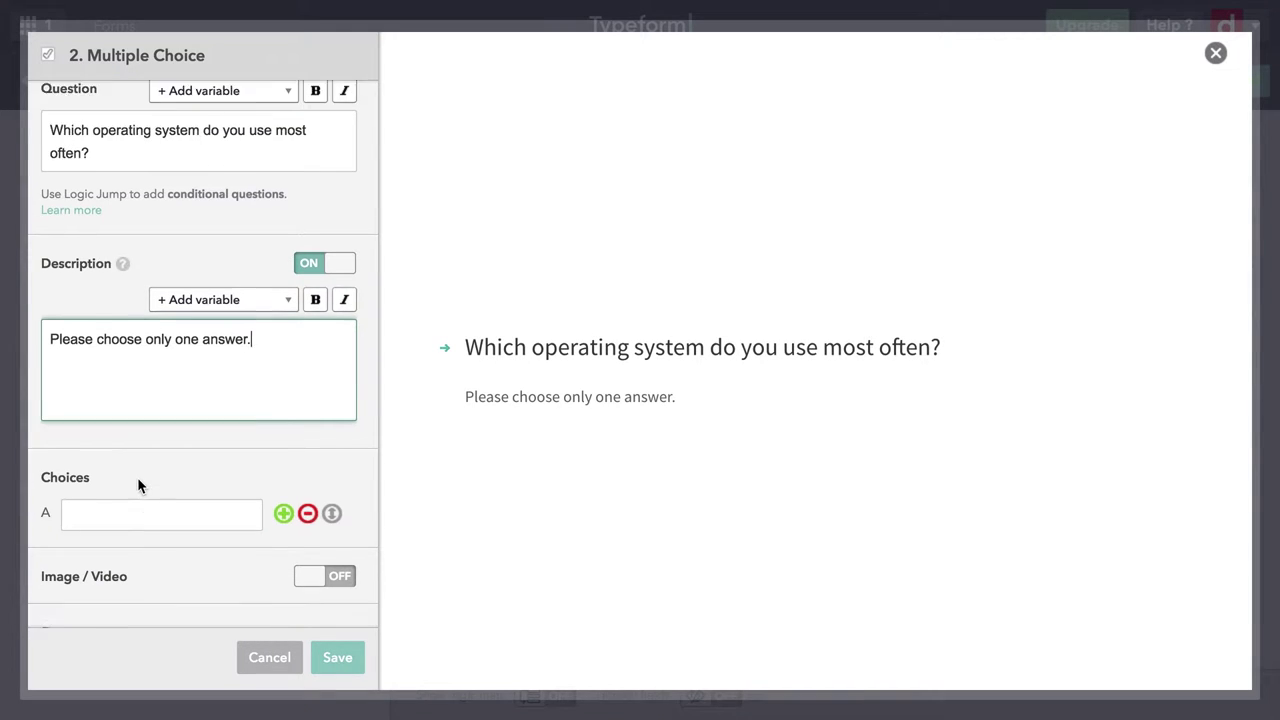
{"action": "scroll", "coordinate": [137, 477], "scroll_direction": "down", "scroll_amount": 2}
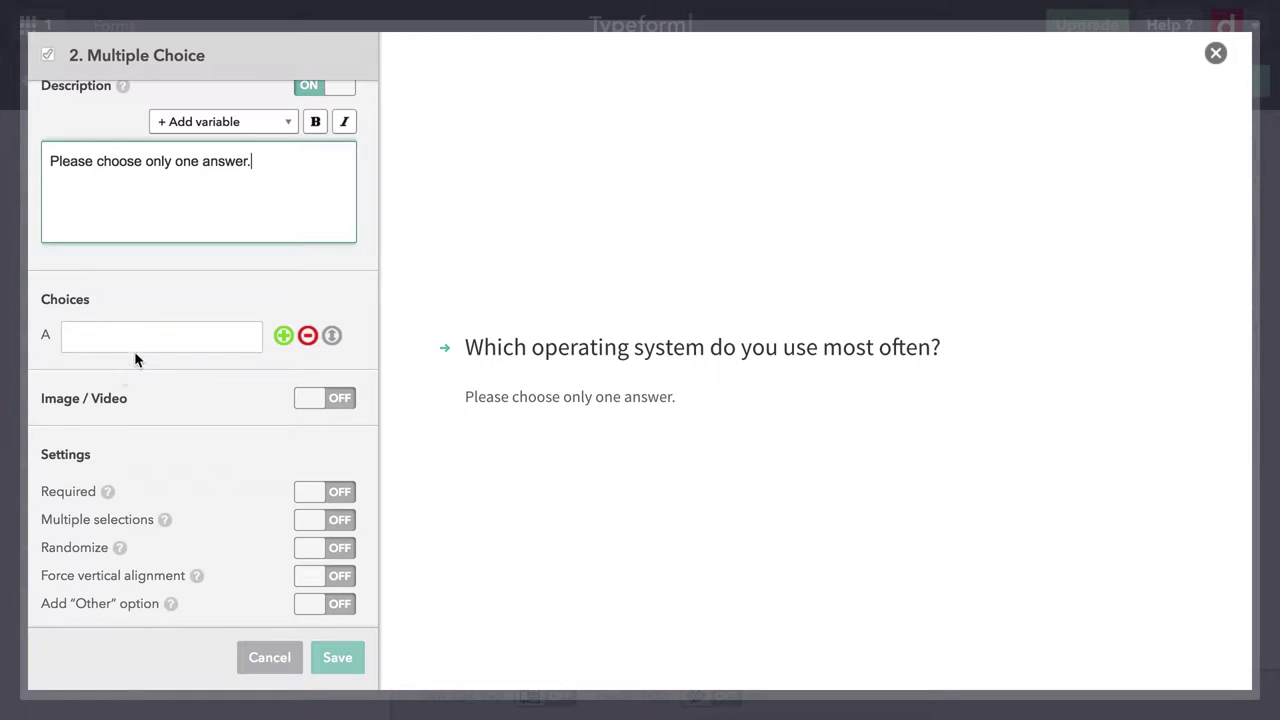
{"action": "left_click", "coordinate": [161, 332]}
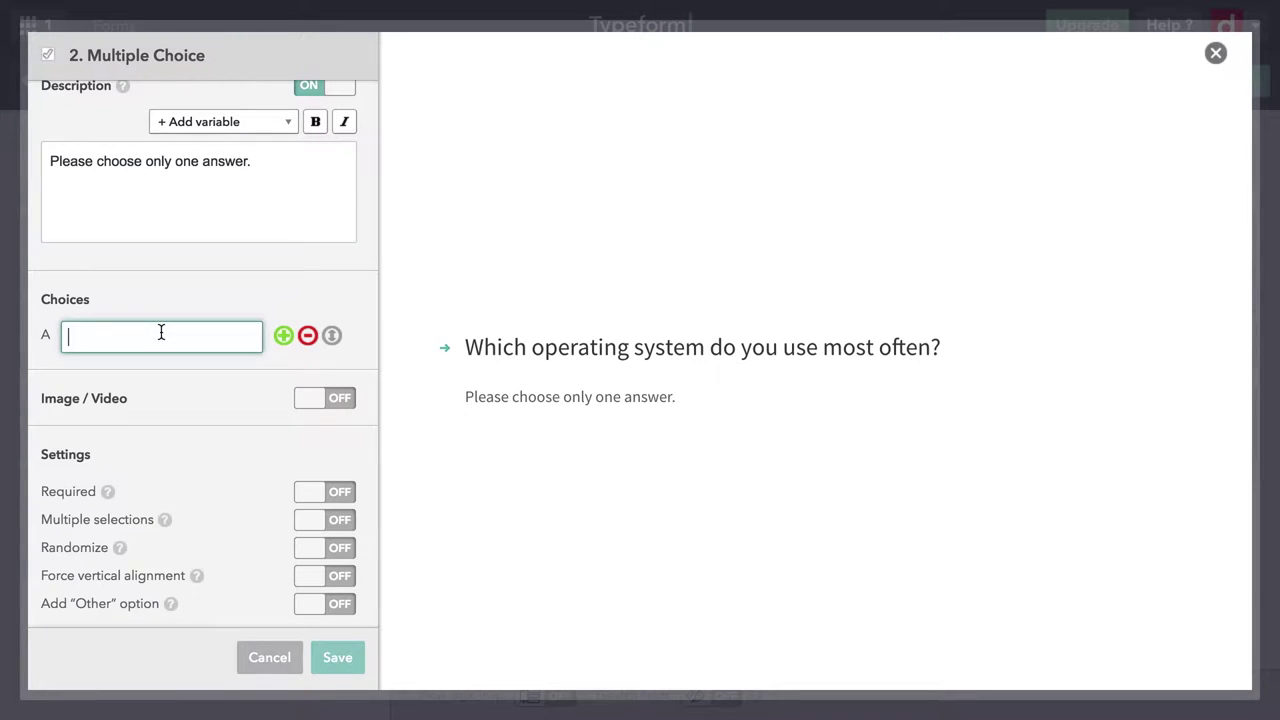
{"action": "type", "text": "Window"}
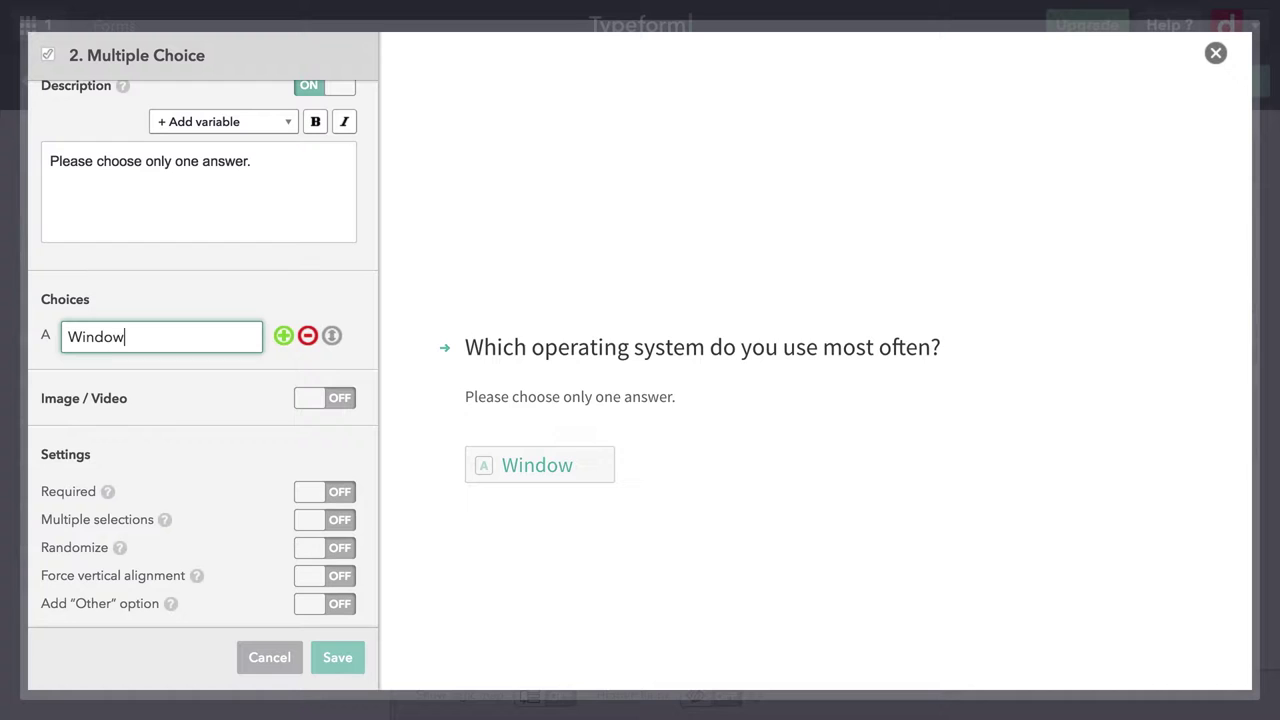
{"action": "type", "text": "s"}
{"action": "key", "text": "Return"}
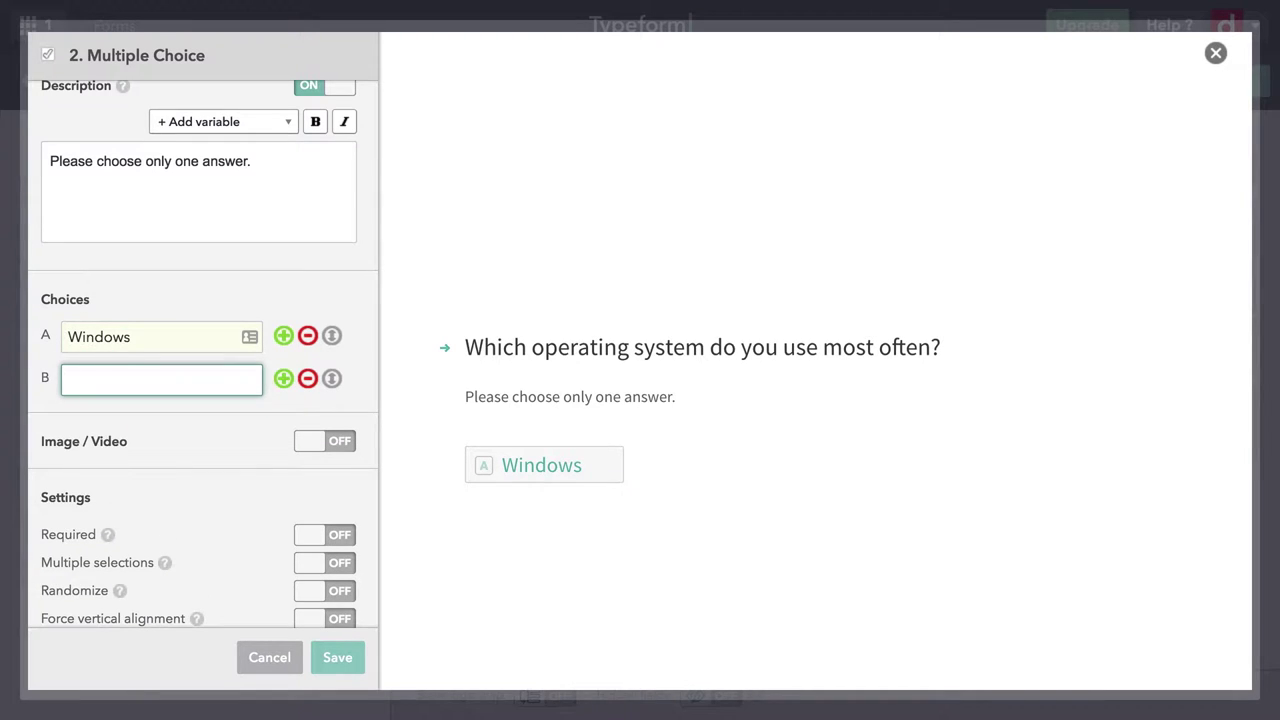
{"action": "type", "text": "maco"}
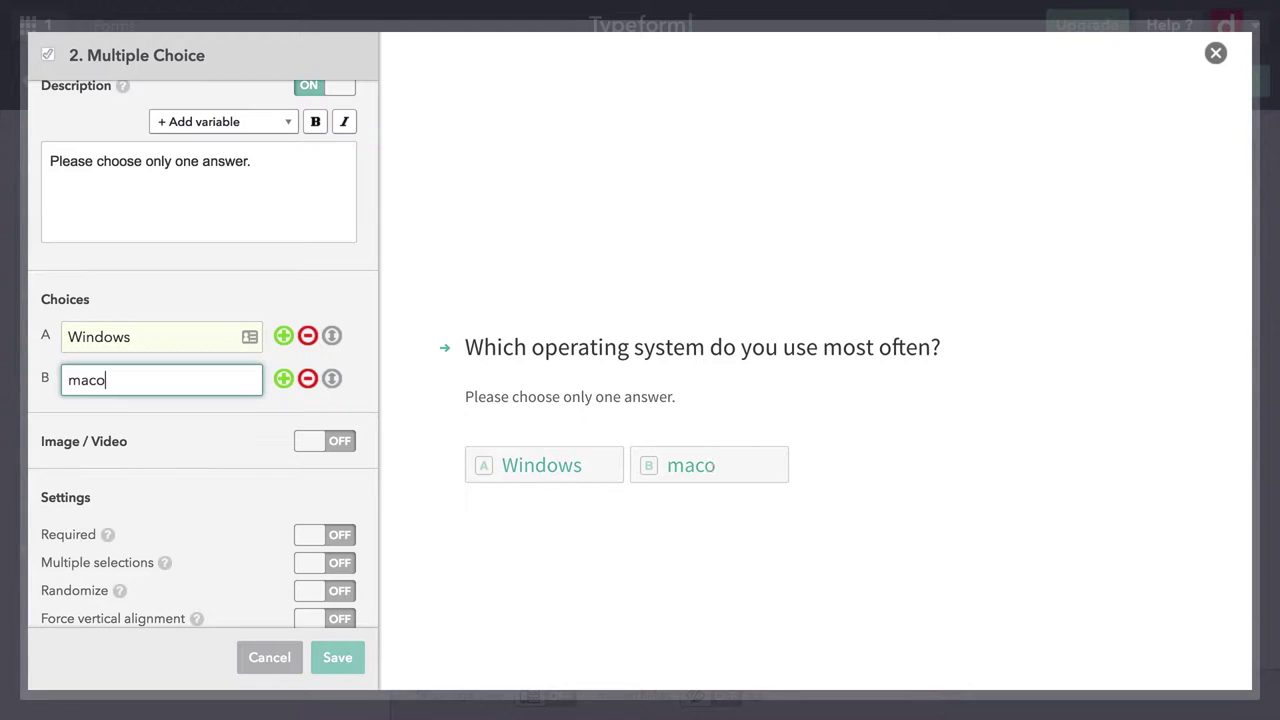
{"action": "key", "text": "BackSpace"}
{"action": "type", "text": "OS"}
{"action": "key", "text": "Return"}
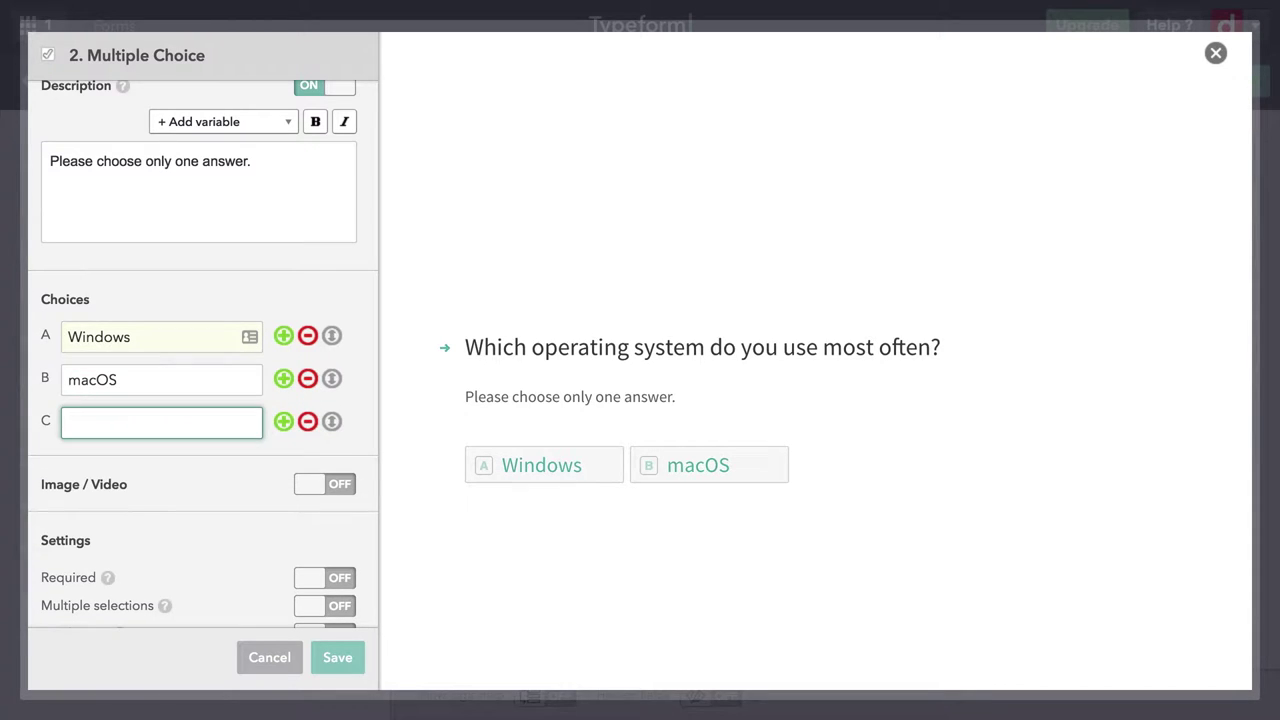
{"action": "type", "text": "Linux"}
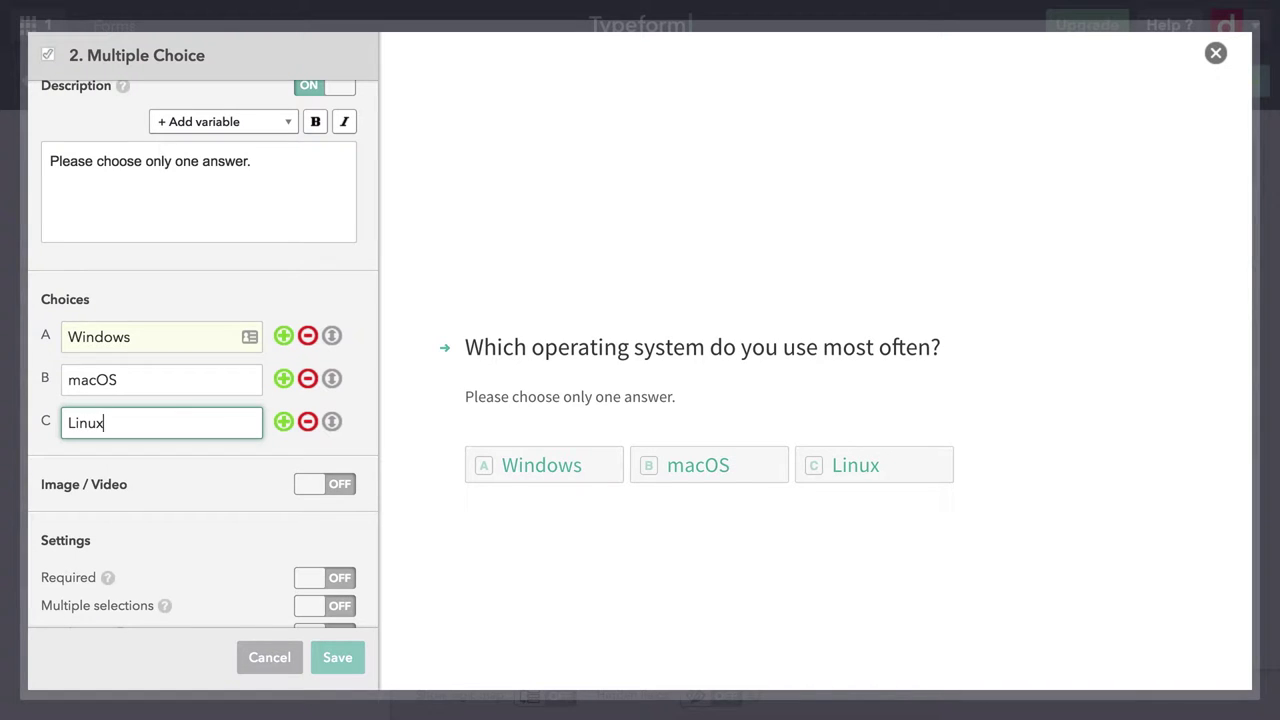
{"action": "key", "text": "Return"}
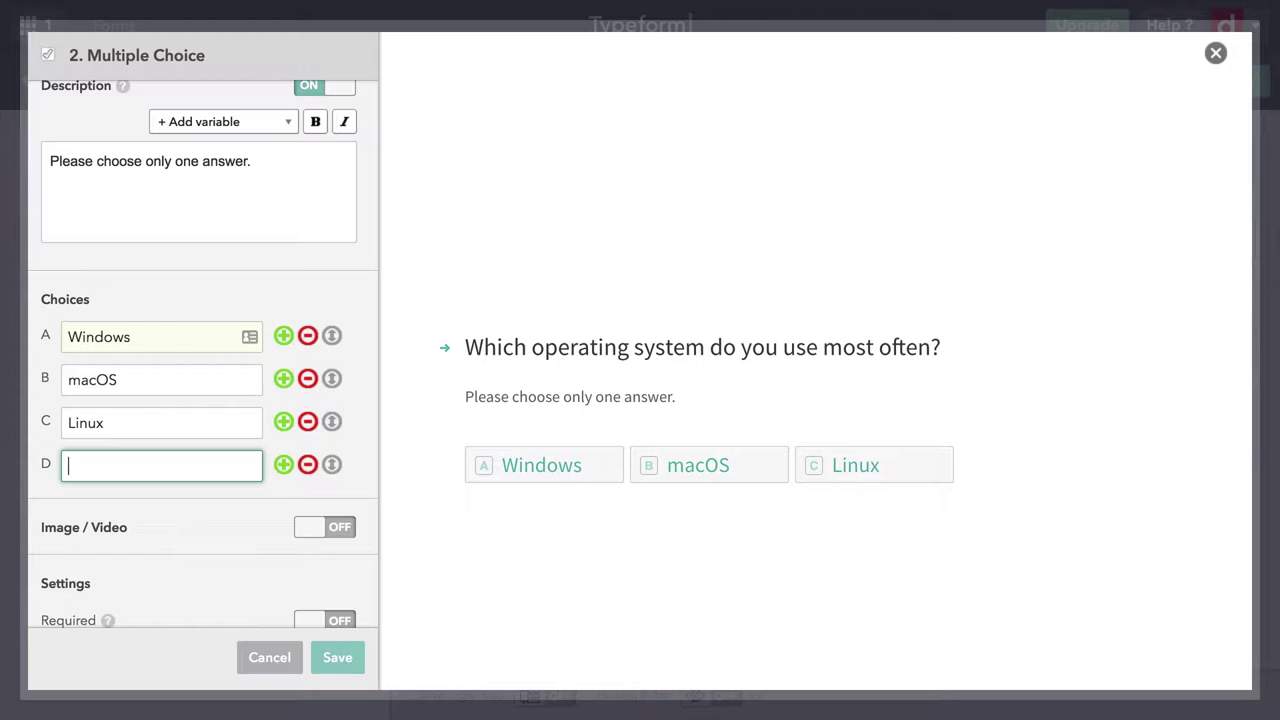
{"action": "left_click", "coordinate": [307, 468]}
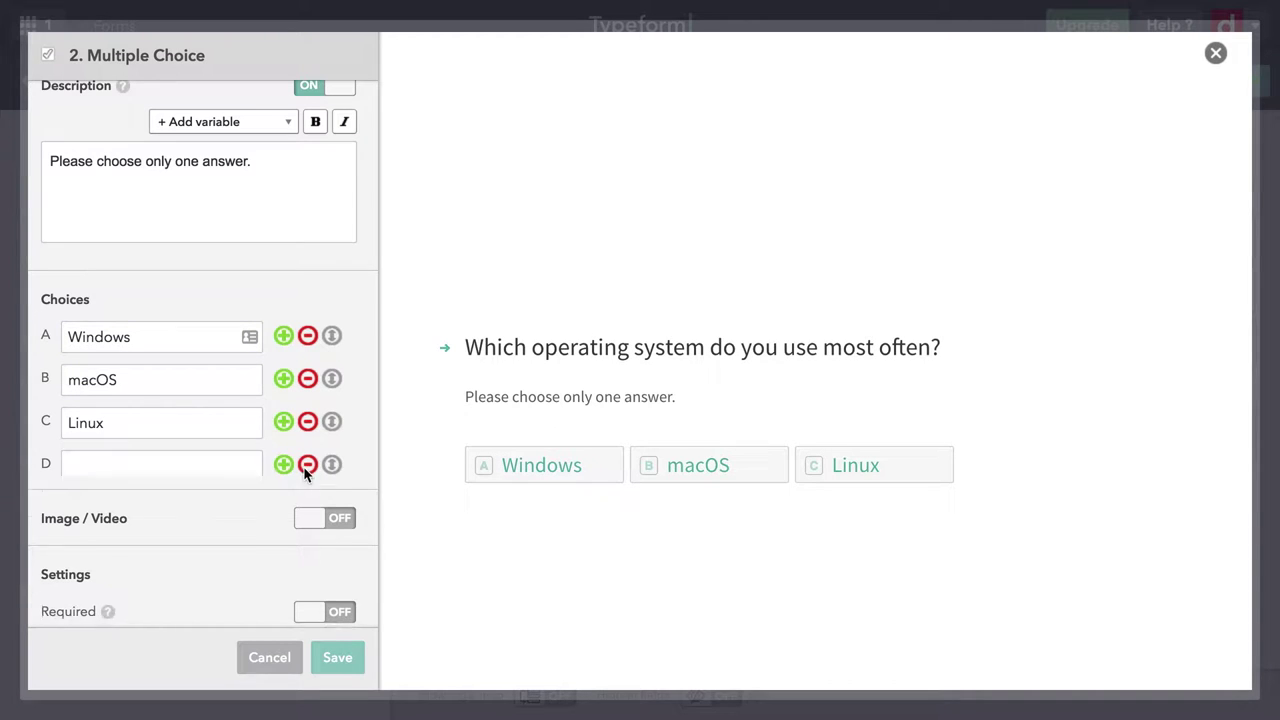
{"action": "scroll", "coordinate": [231, 474], "scroll_direction": "down", "scroll_amount": 2}
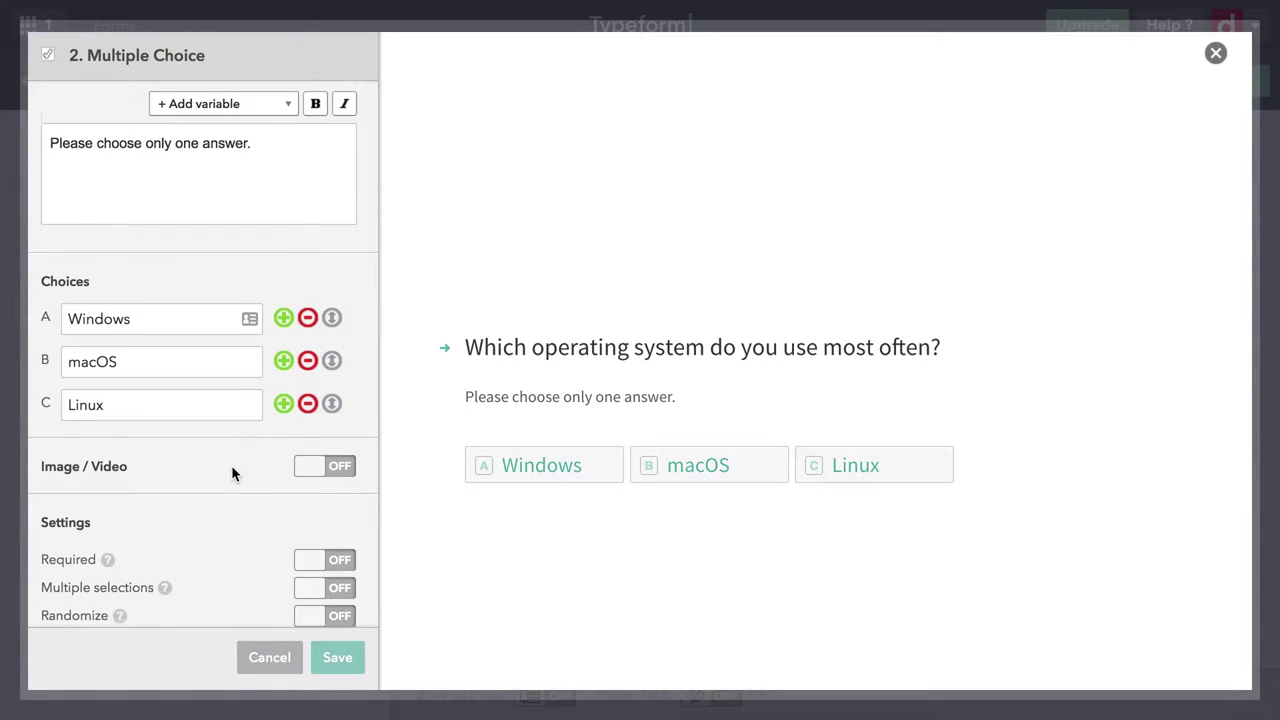
Step: Enable the 'Other' option and randomized choice order for question 2
{"action": "left_click", "coordinate": [310, 590]}
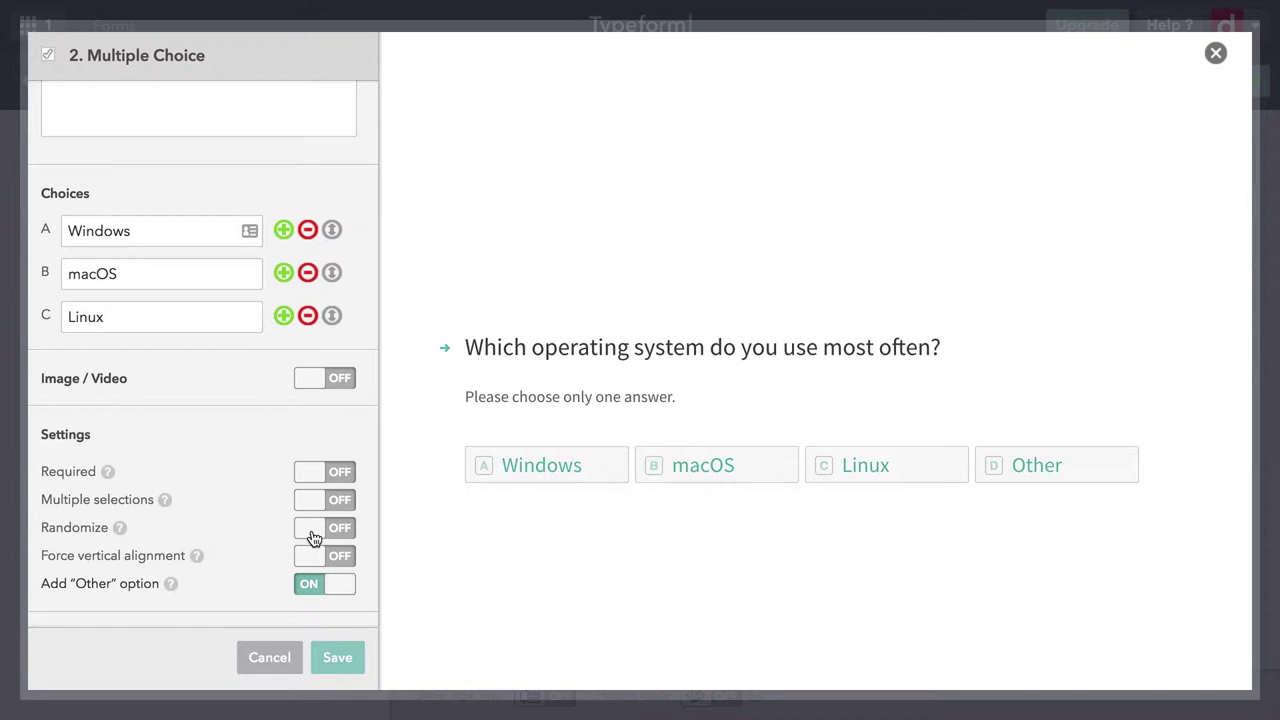
{"action": "left_click", "coordinate": [313, 538]}
Step: Save question 2 and add multiple-choice question 3: 'Do you use any of these programs or languages on a daily basis?'
{"action": "left_click", "coordinate": [349, 669]}
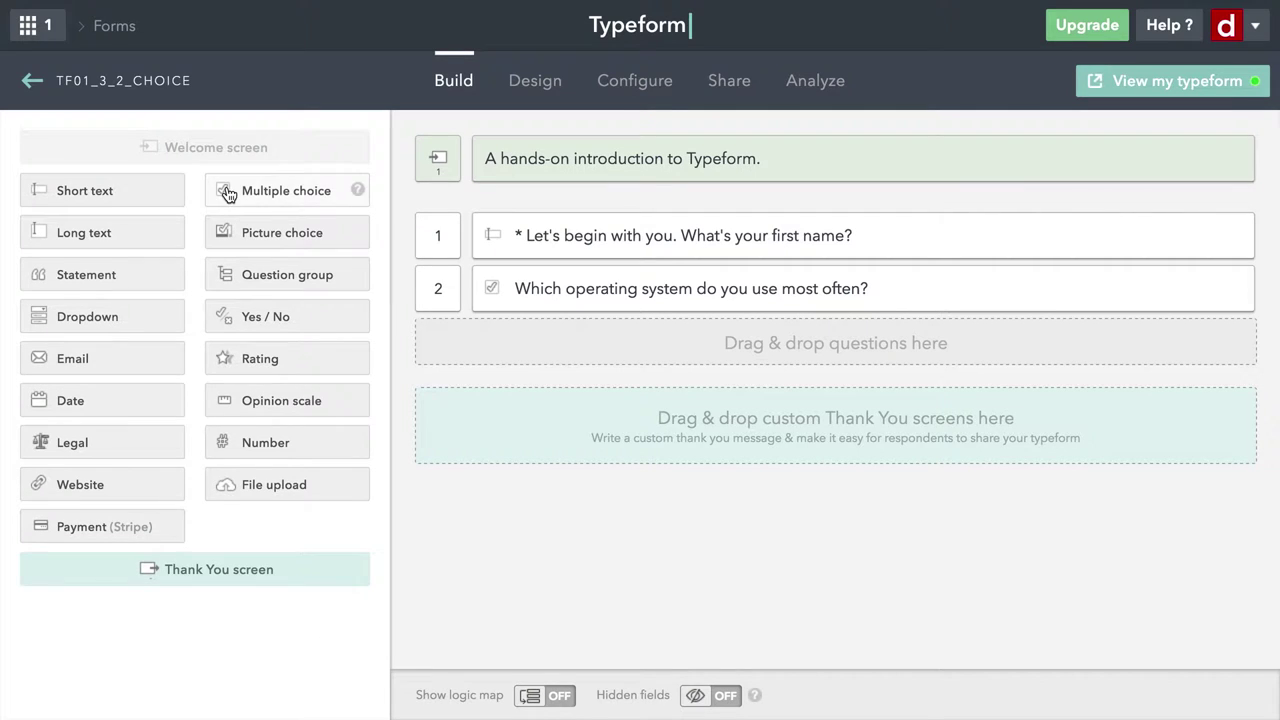
{"action": "left_click_drag", "start_coordinate": [226, 189], "coordinate": [517, 353]}
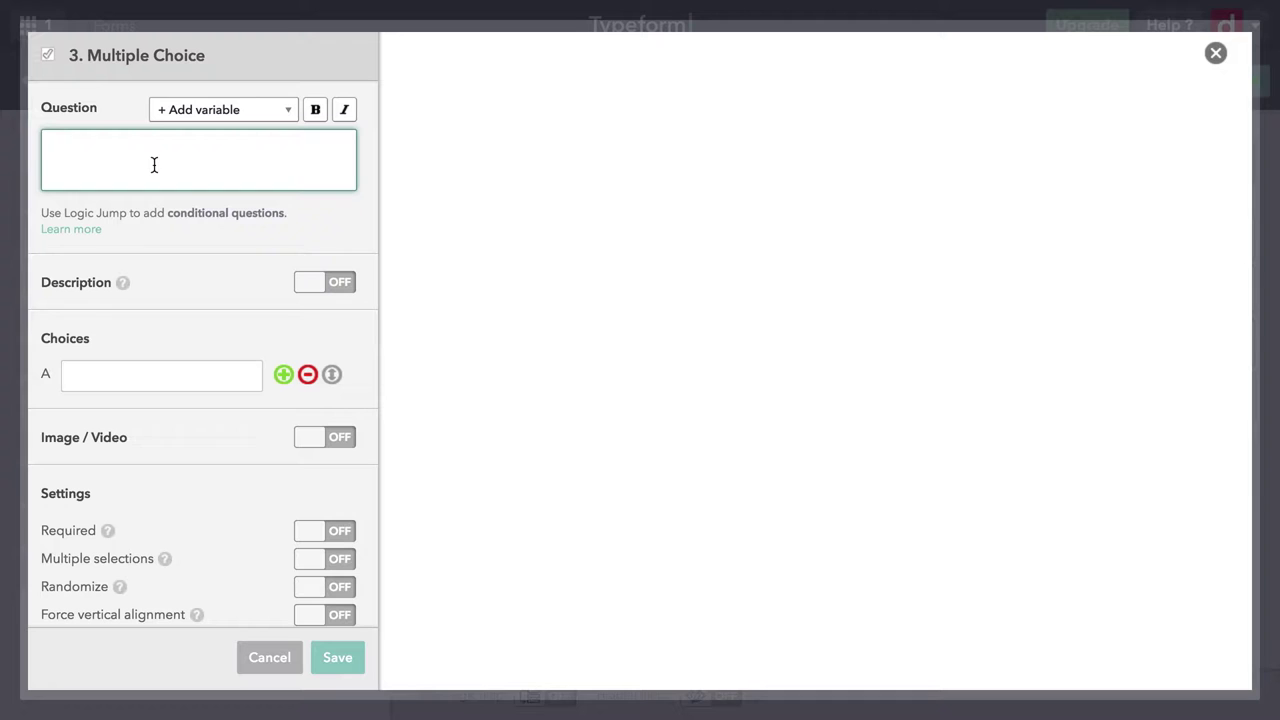
{"action": "type", "text": "Do you use any of these "}
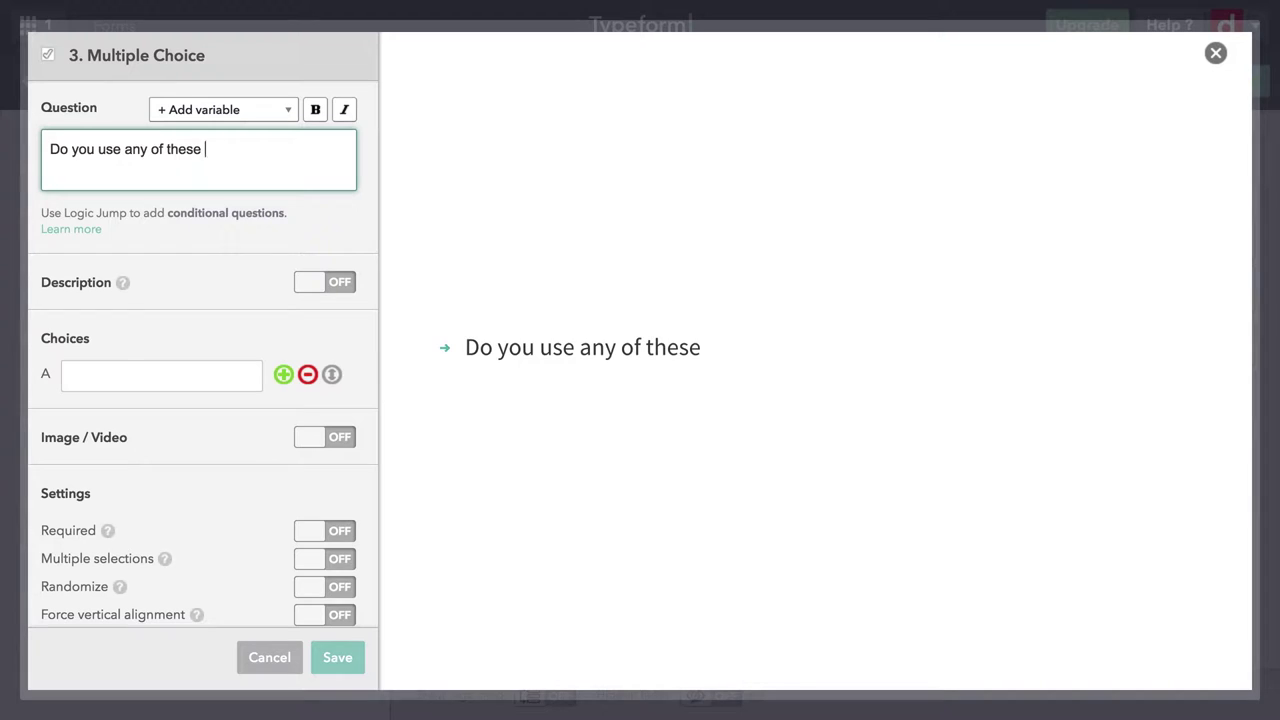
{"action": "type", "text": "programs or lang"}
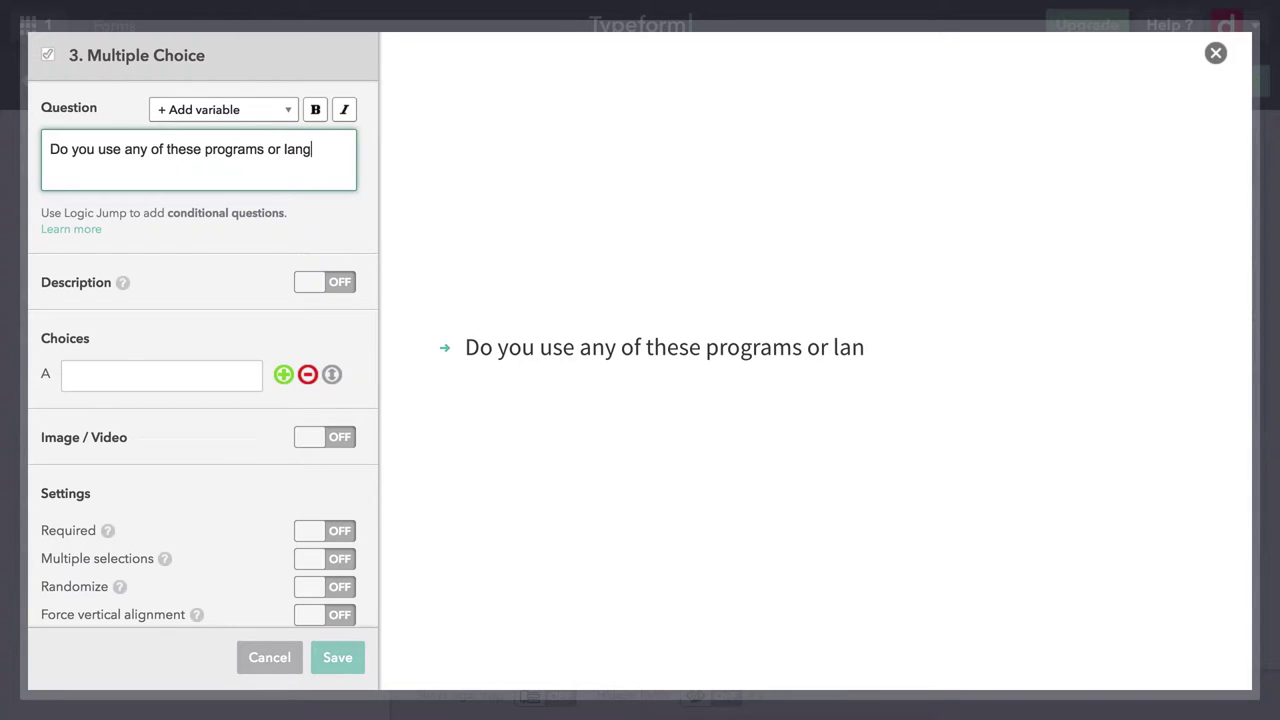
{"action": "type", "text": "uages on a dail"}
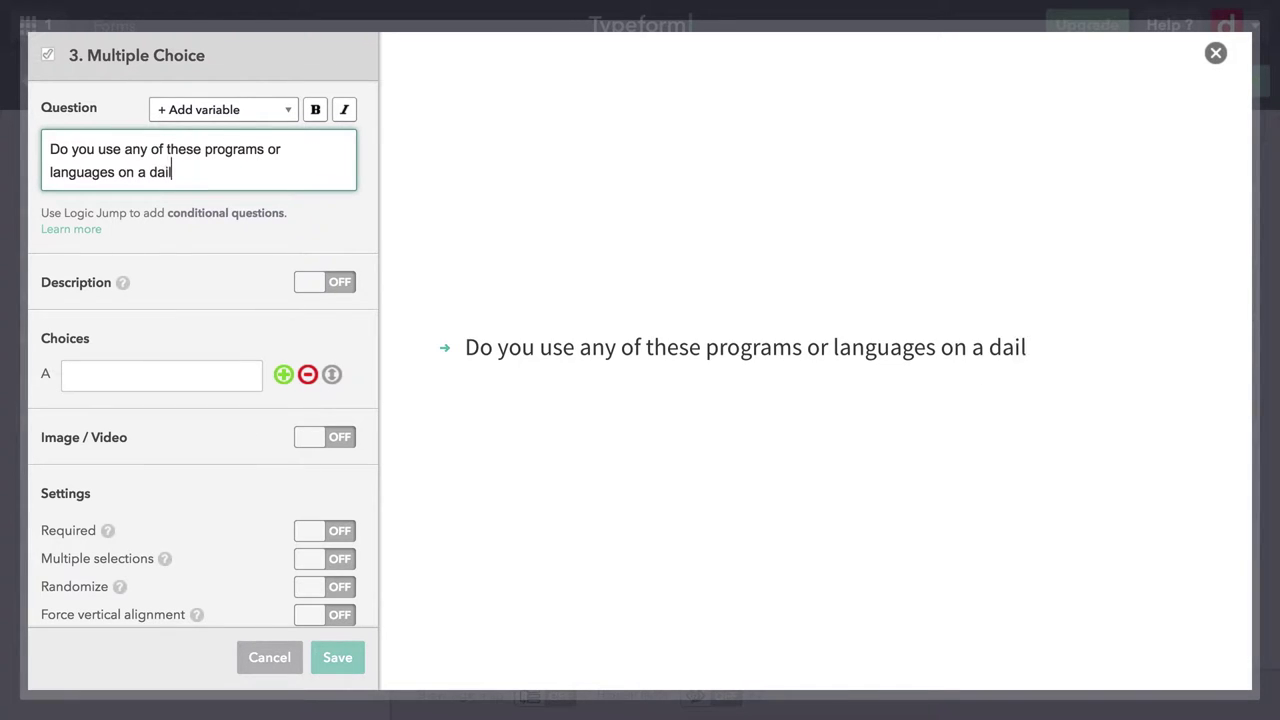
{"action": "type", "text": "y basis?"}
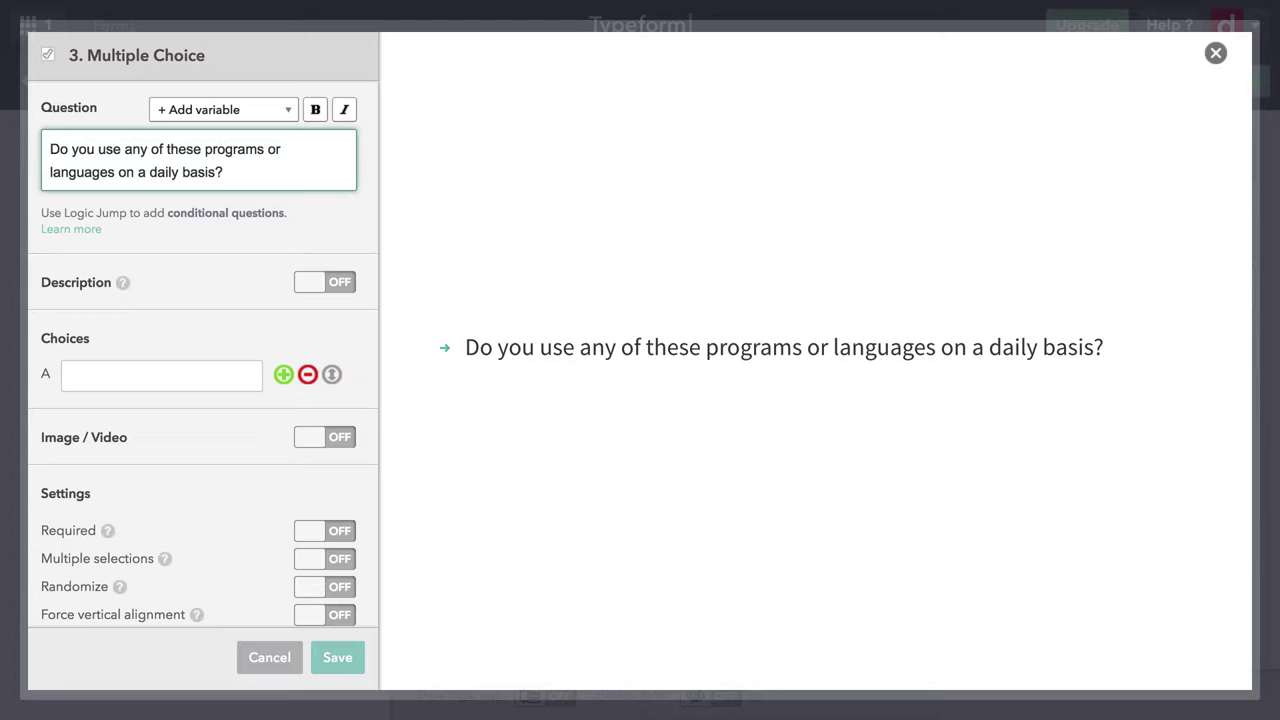
Step: Enter the six choices R, Python, Bash, SAS, SPSS and Excel for question 3
{"action": "left_click", "coordinate": [125, 374]}
{"action": "type", "text": "R"}
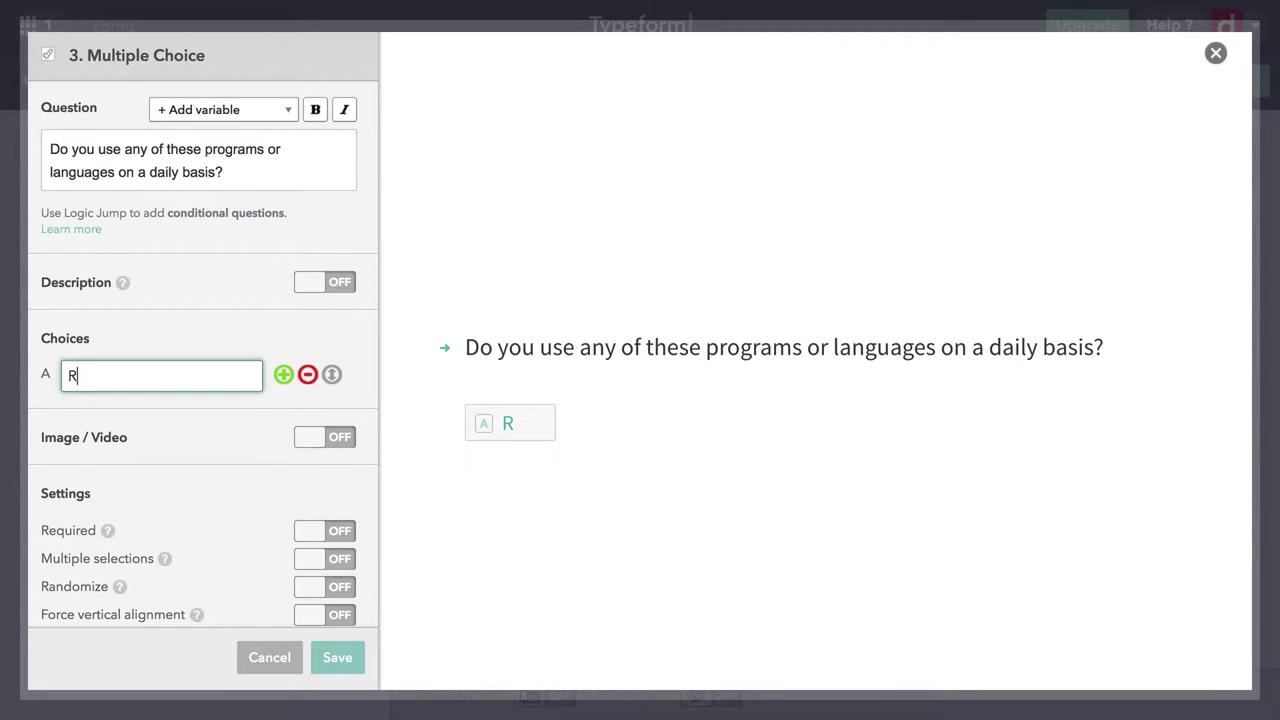
{"action": "left_click", "coordinate": [160, 414]}
{"action": "type", "text": "Python"}
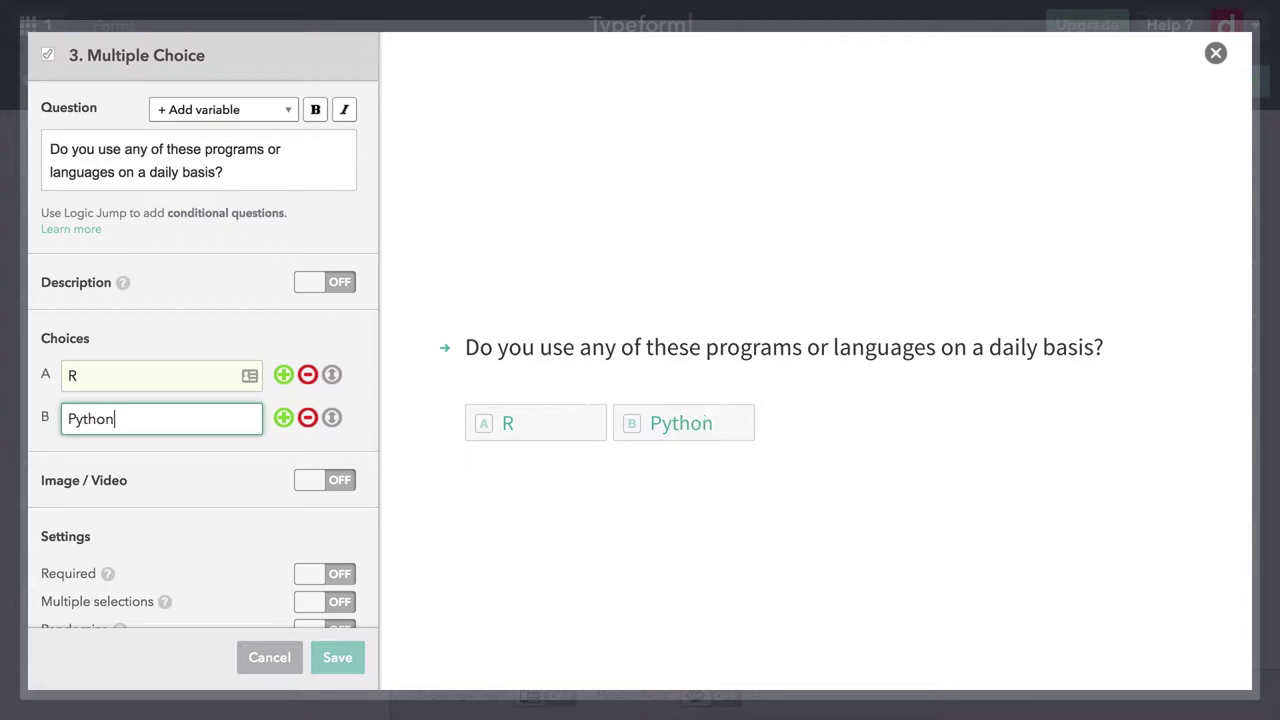
{"action": "left_click", "coordinate": [160, 461]}
{"action": "type", "text": "Bash"}
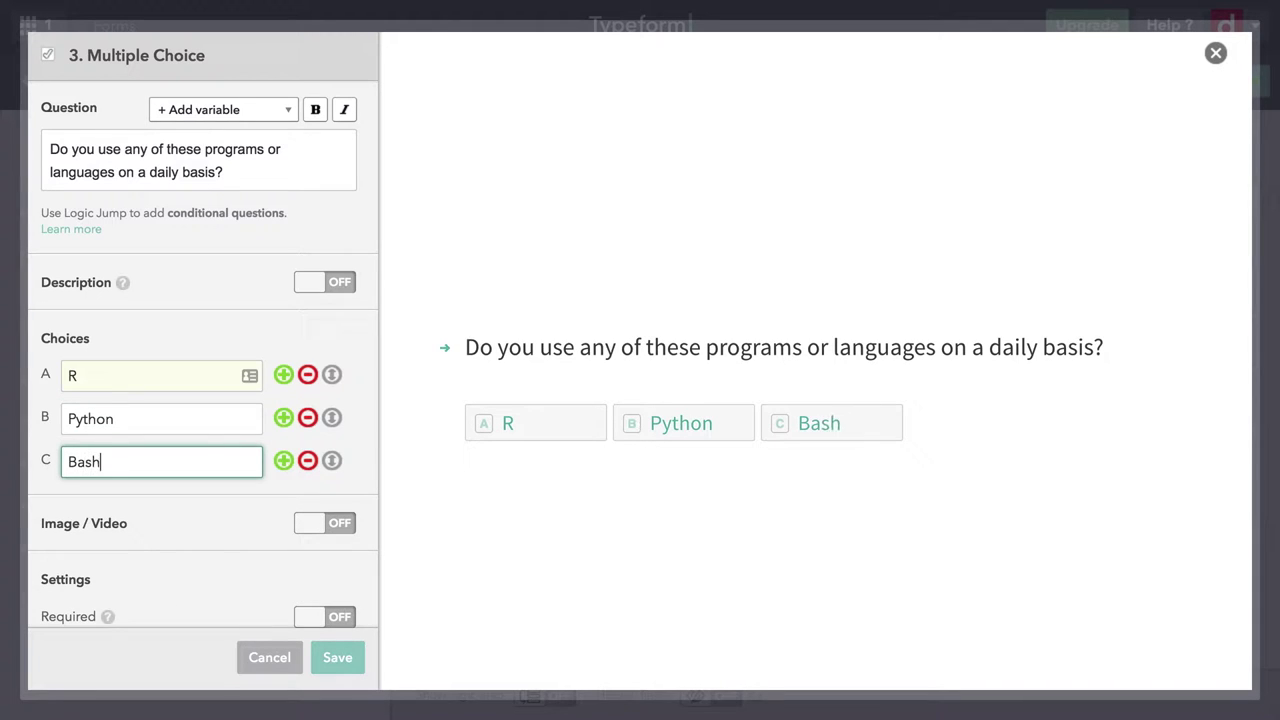
{"action": "left_click", "coordinate": [160, 504]}
{"action": "type", "text": "SAS"}
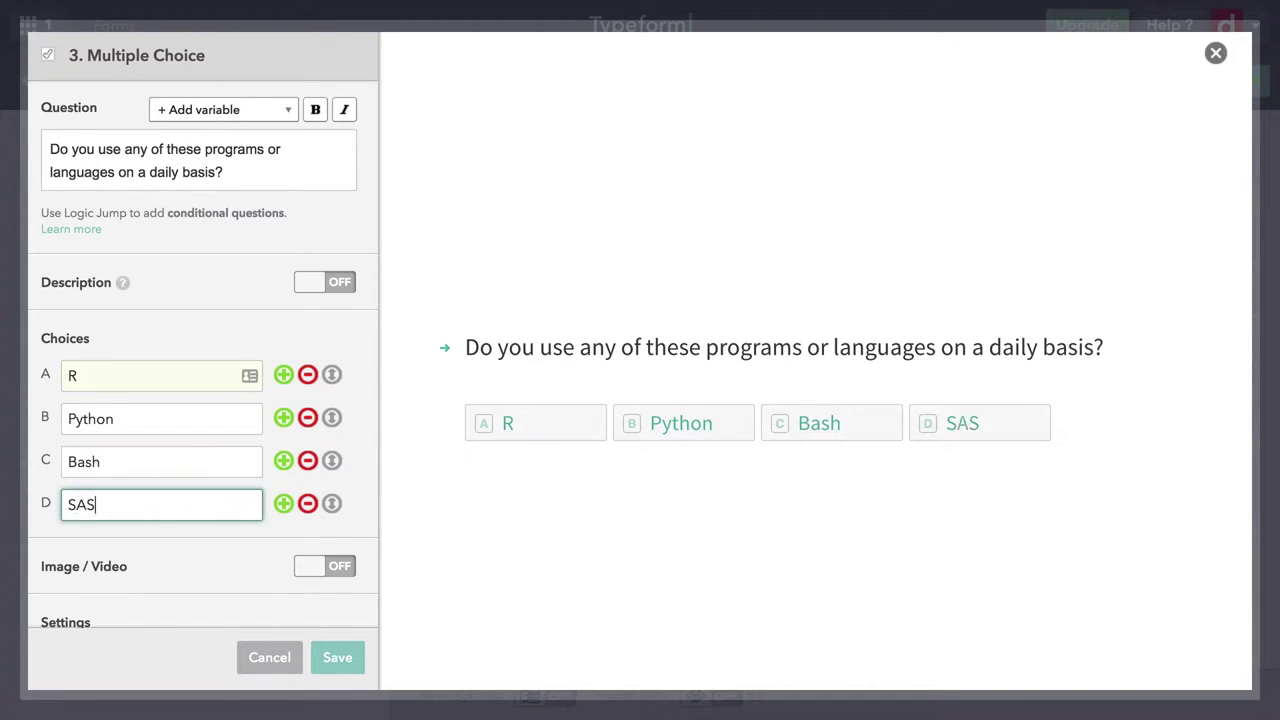
{"action": "left_click", "coordinate": [160, 547]}
{"action": "type", "text": "SPSS"}
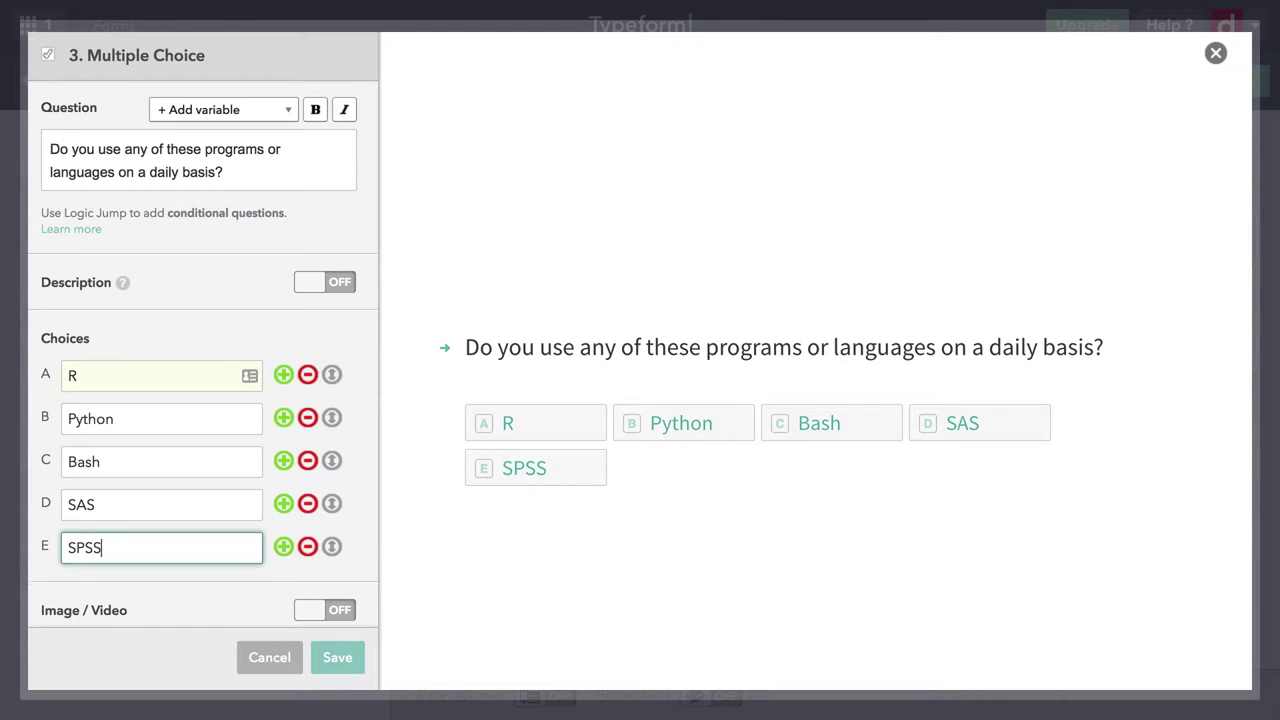
{"action": "left_click", "coordinate": [160, 590]}
{"action": "type", "text": "Excel"}
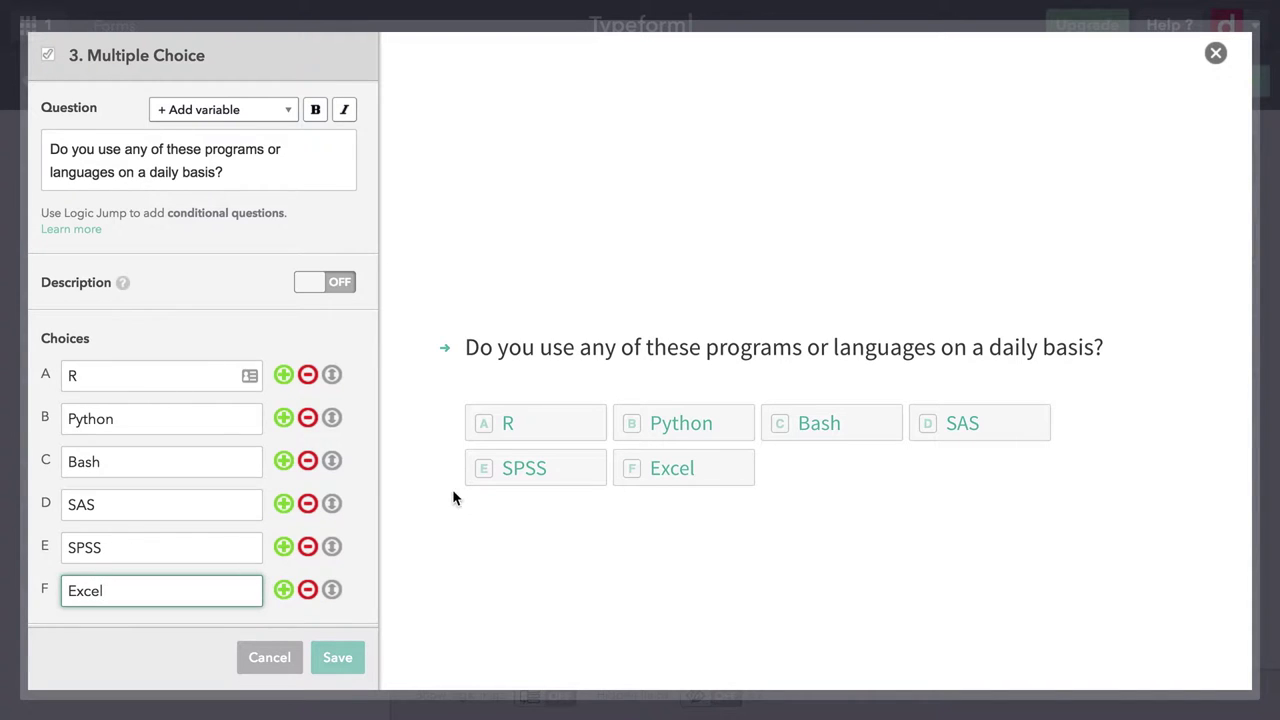
Step: Set question 3 to vertical alignment, multiple selections and randomized choice order
{"action": "scroll", "coordinate": [200, 438], "scroll_direction": "down", "scroll_amount": 5}
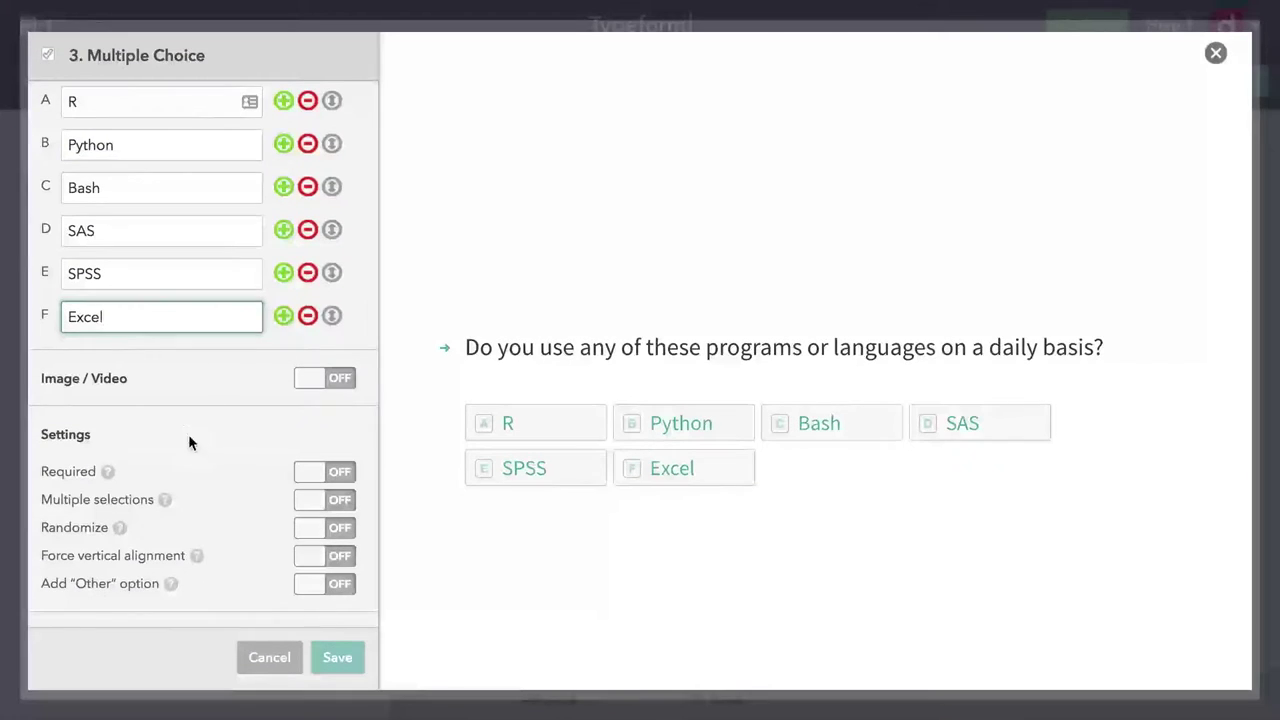
{"action": "left_click", "coordinate": [309, 557]}
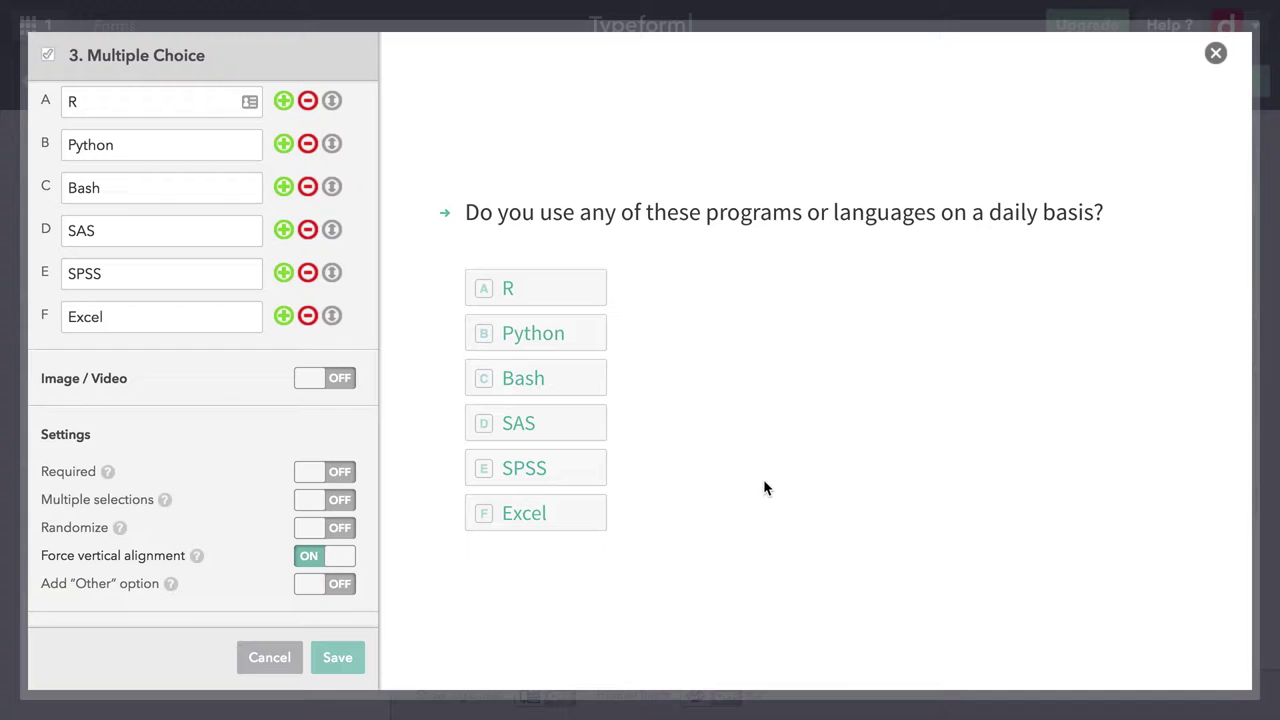
{"action": "left_click", "coordinate": [309, 504]}
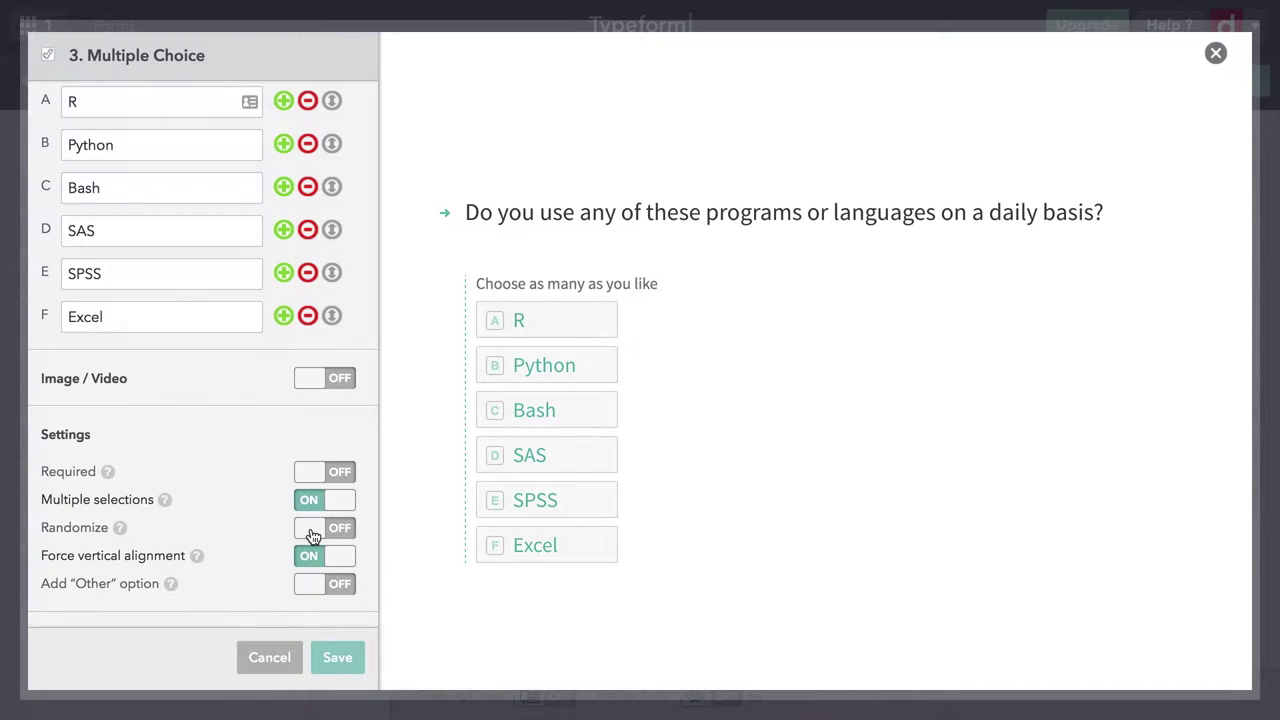
{"action": "left_click", "coordinate": [313, 535]}
Step: Save question 3, add a Picture choice question asking which icon respondents associate with Bash, and start uploading choice A's image
{"action": "left_click", "coordinate": [336, 658]}
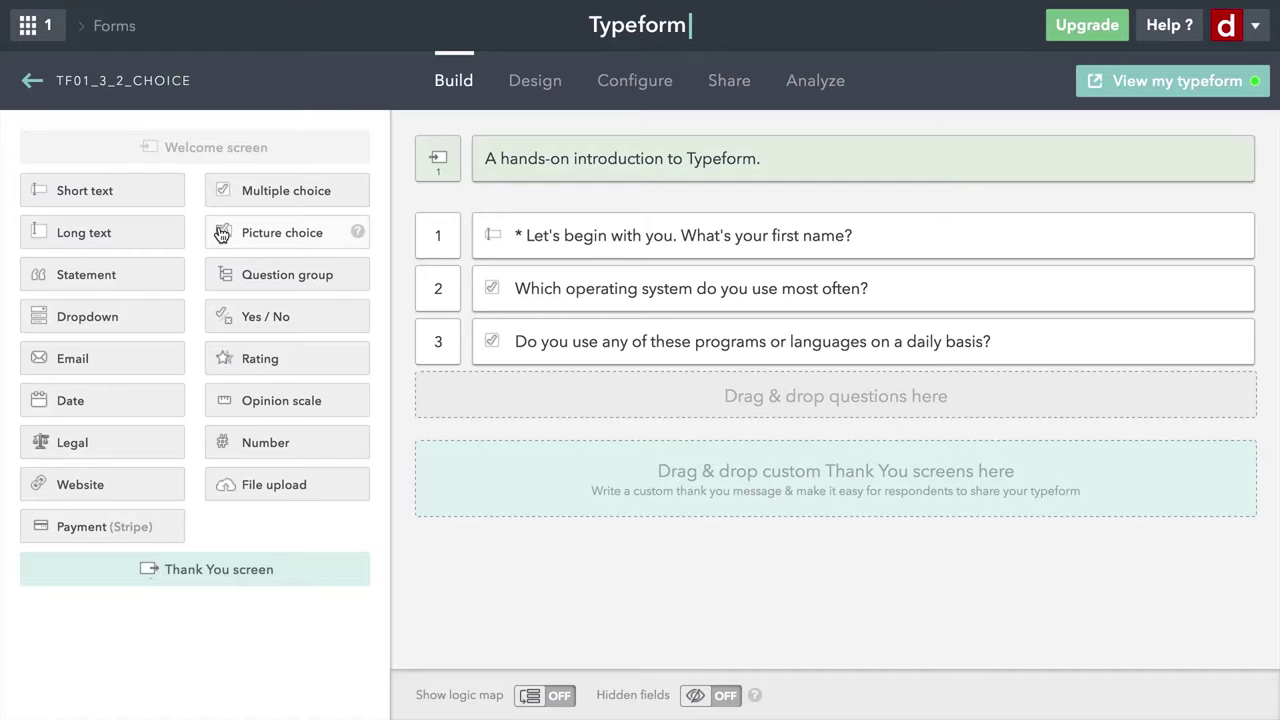
{"action": "left_click_drag", "start_coordinate": [220, 231], "coordinate": [500, 394]}
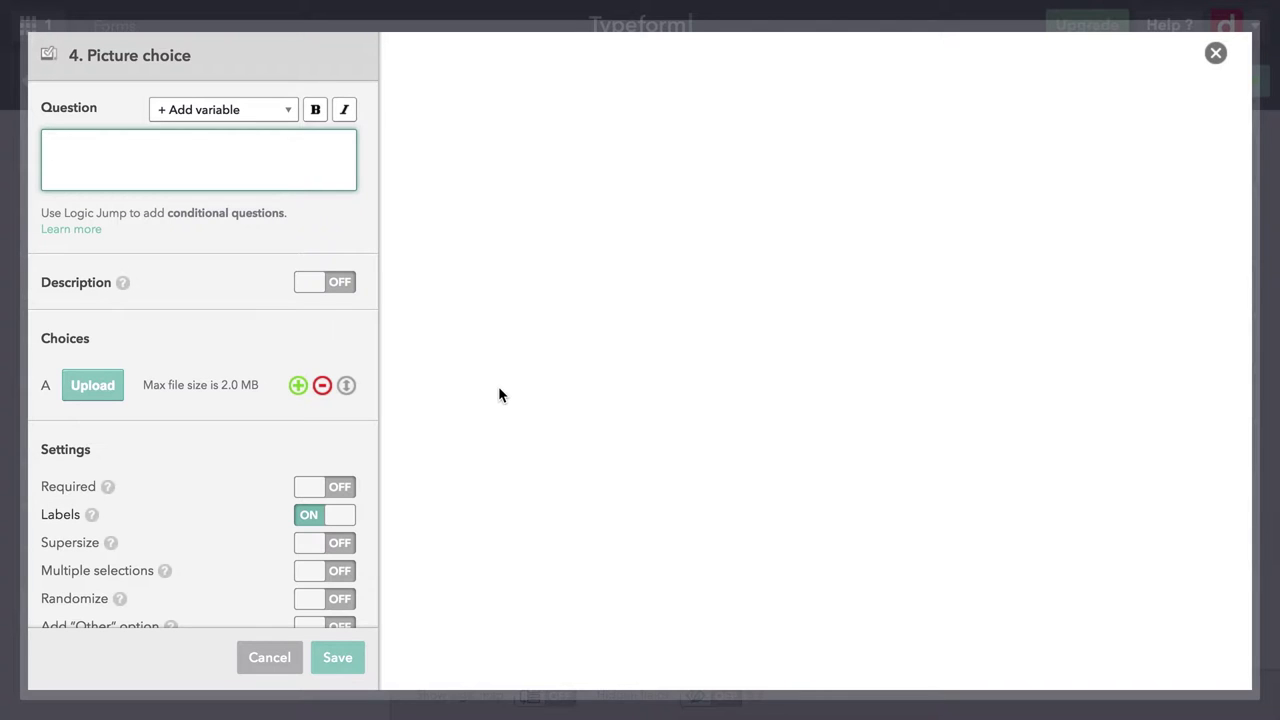
{"action": "type", "text": "Which of these i"}
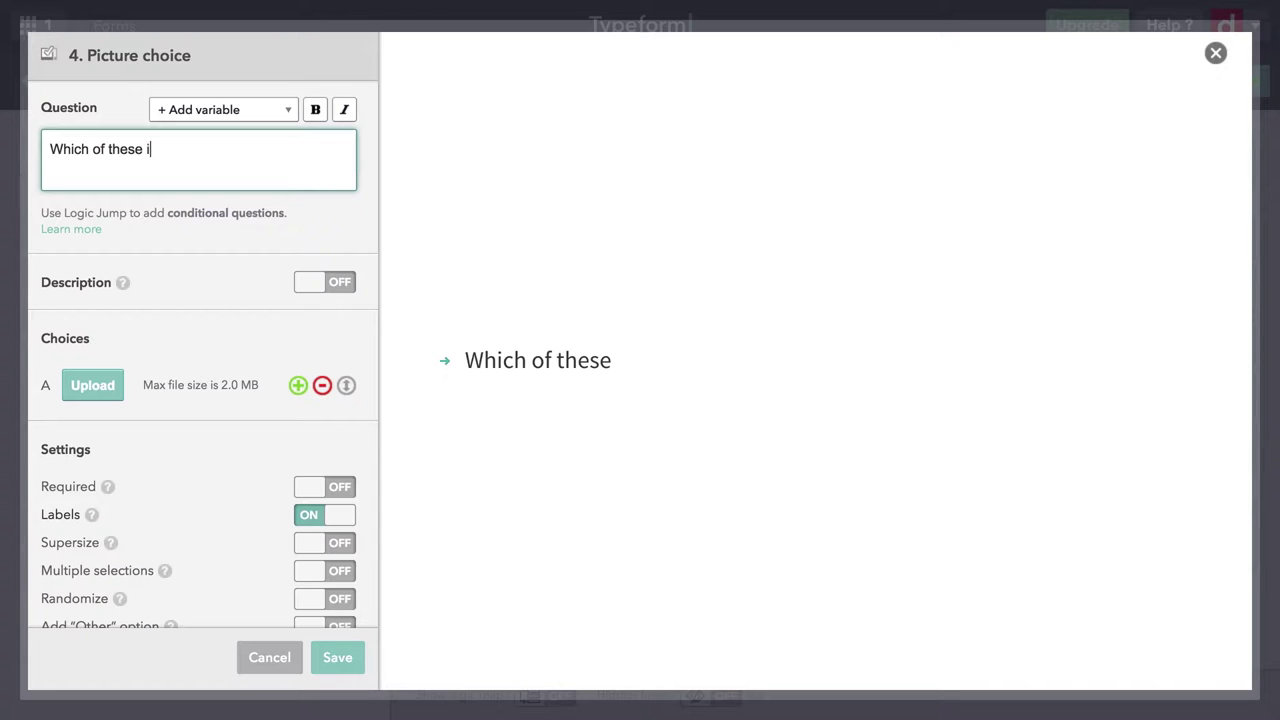
{"action": "type", "text": "cons do you most"}
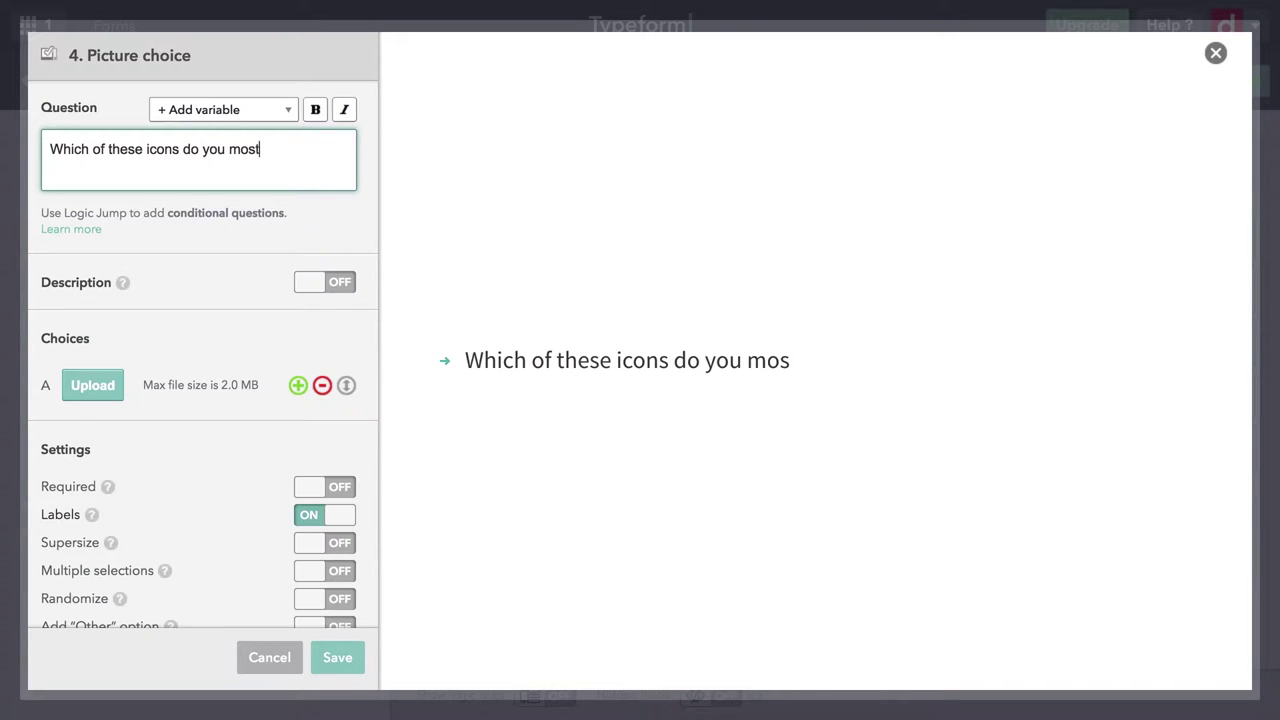
{"action": "type", "text": " associate "}
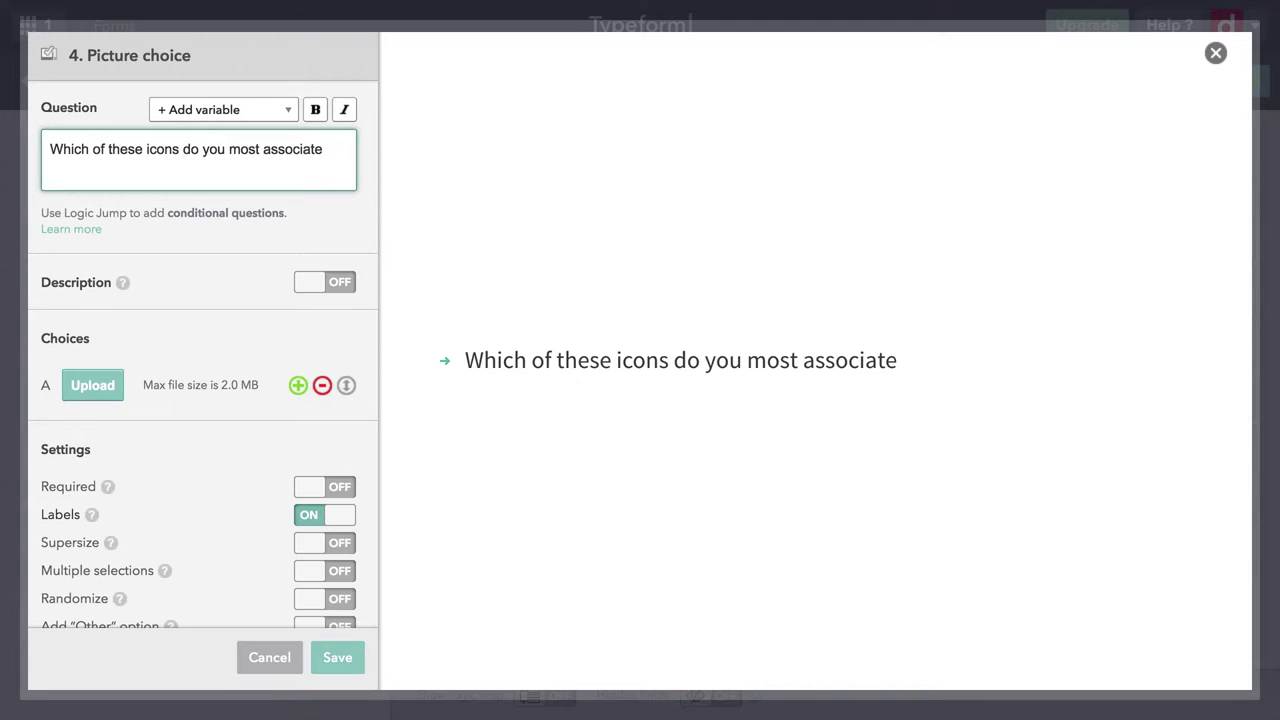
{"action": "type", "text": "with the command"}
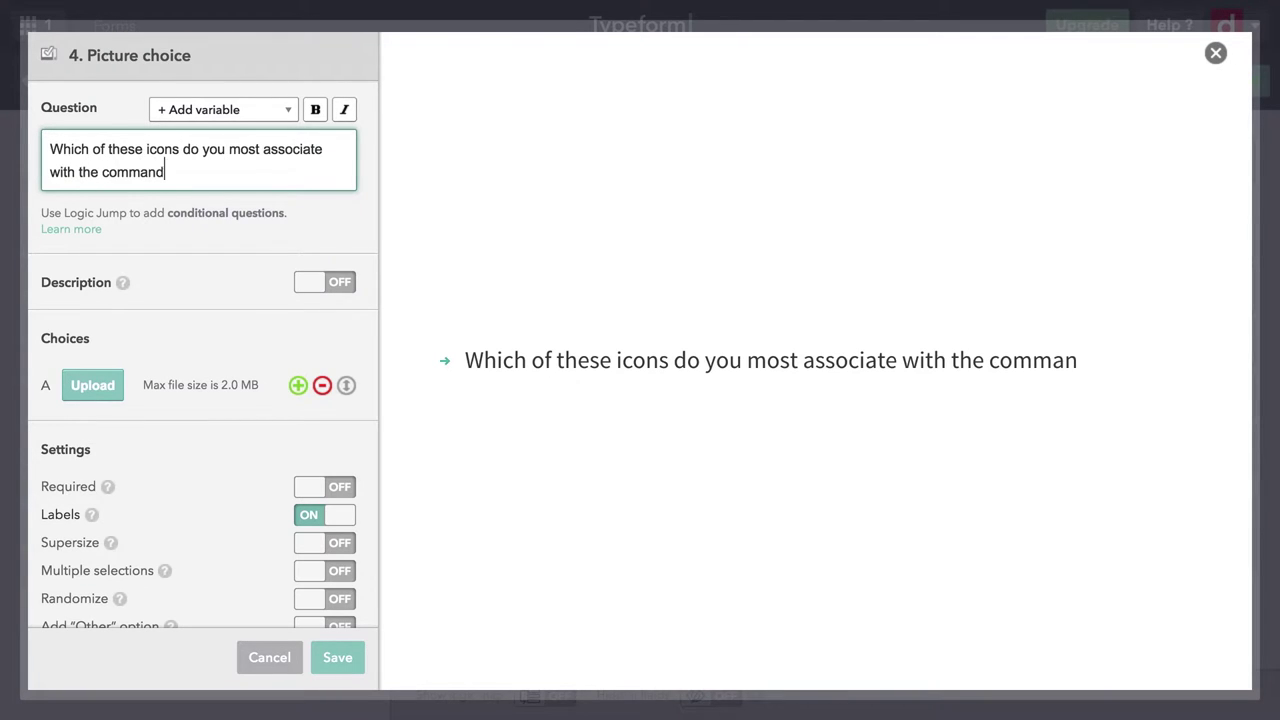
{"action": "type", "text": " language B"}
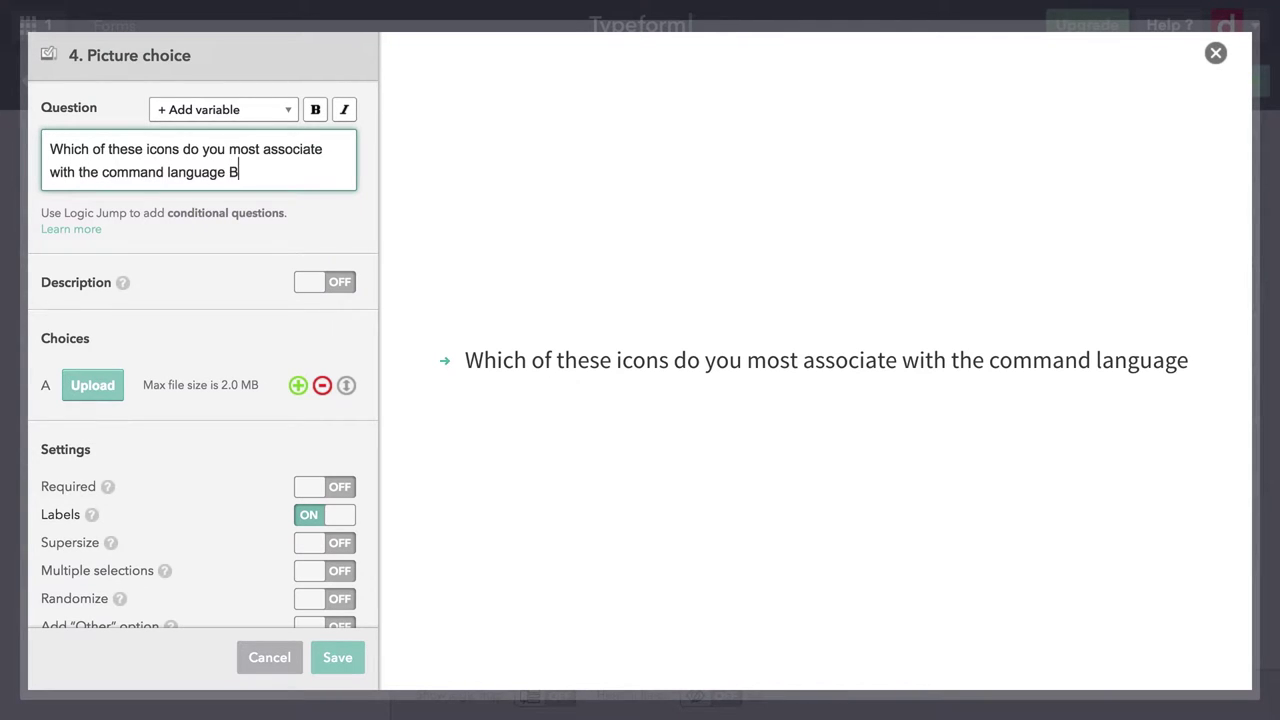
{"action": "type", "text": "ash?"}
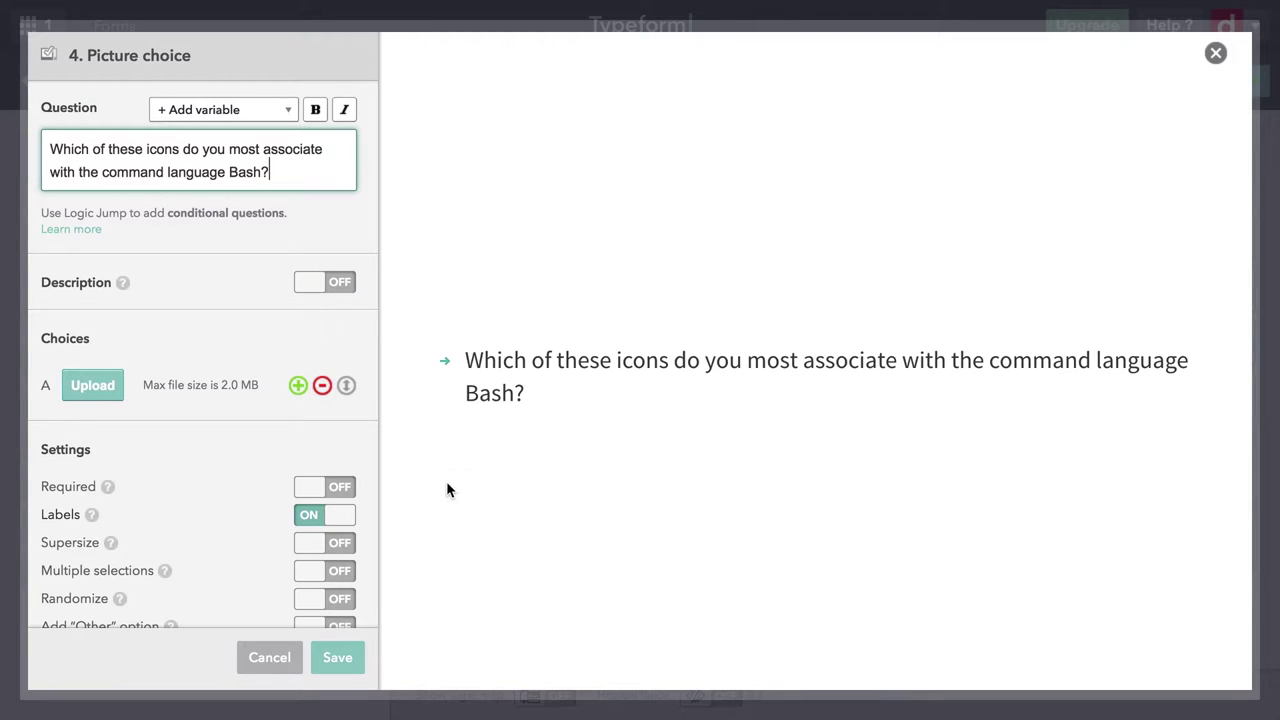
{"action": "scroll", "coordinate": [256, 425], "scroll_direction": "down", "scroll_amount": 1}
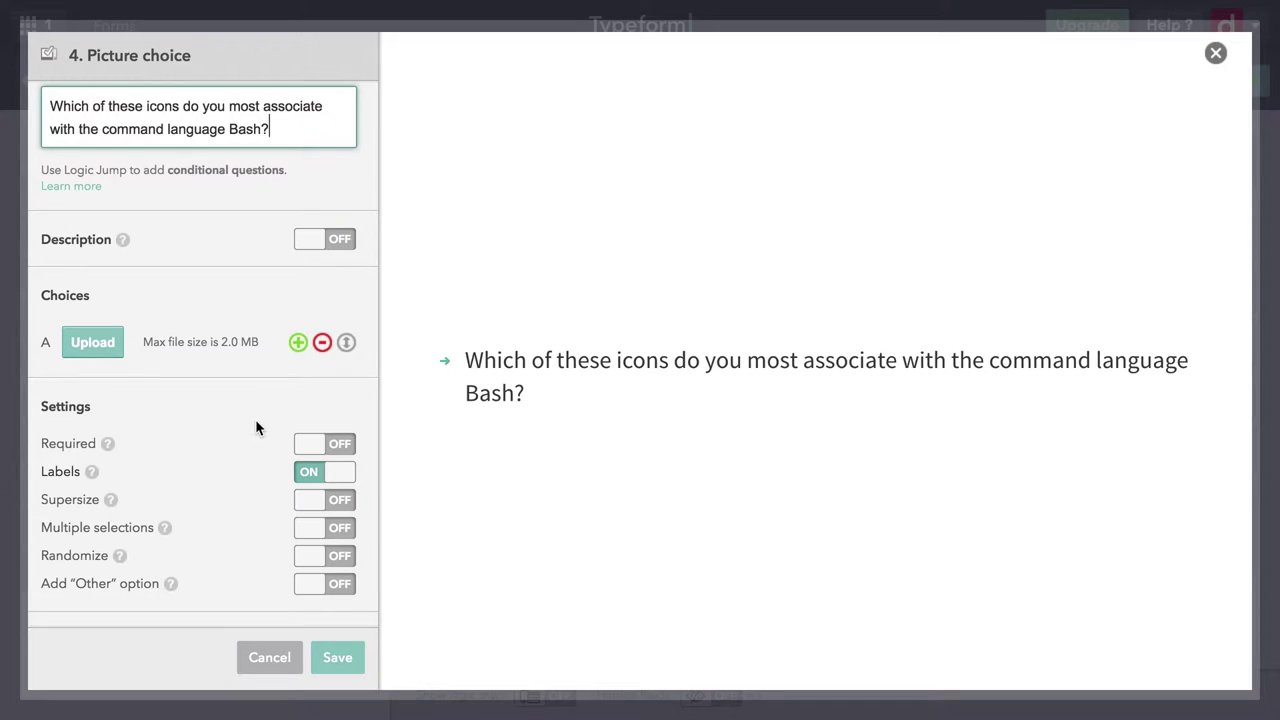
{"action": "left_click", "coordinate": [111, 346]}
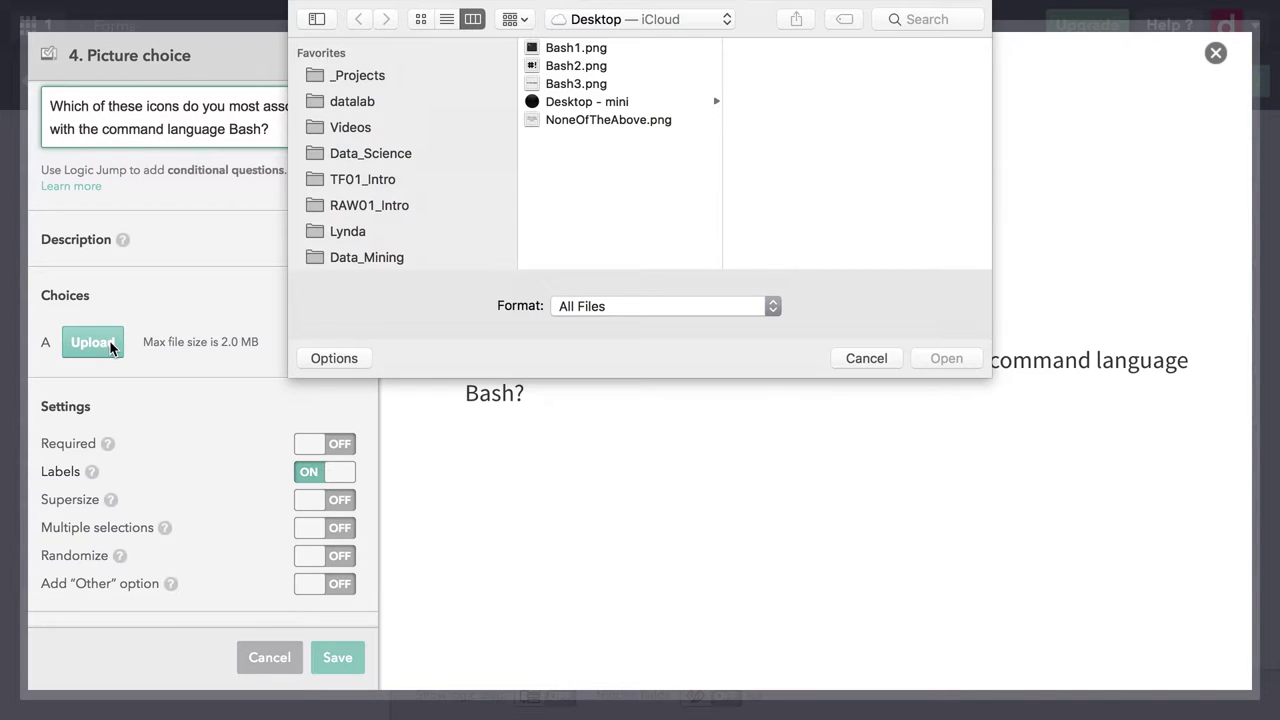
Step: Set choice A to Bash1.png labelled 'Terminal Icon', and switch the Labels toggle off
{"action": "left_click", "coordinate": [579, 48]}
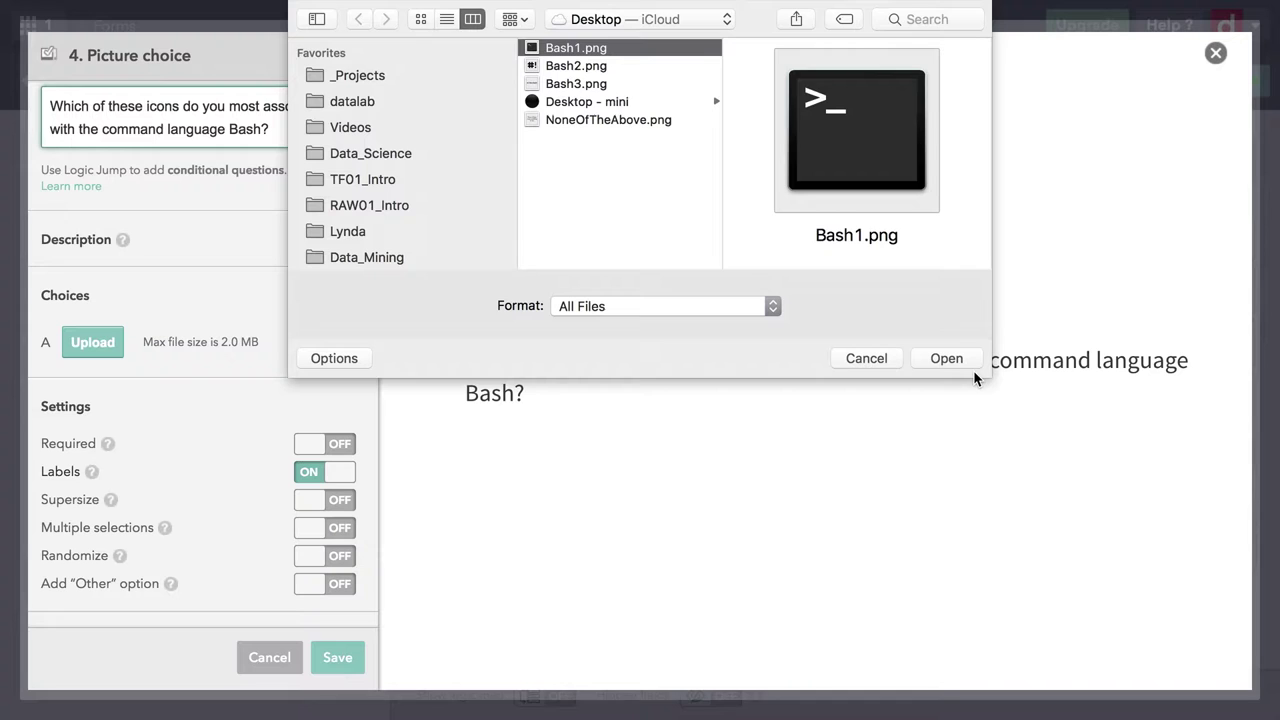
{"action": "left_click", "coordinate": [946, 358]}
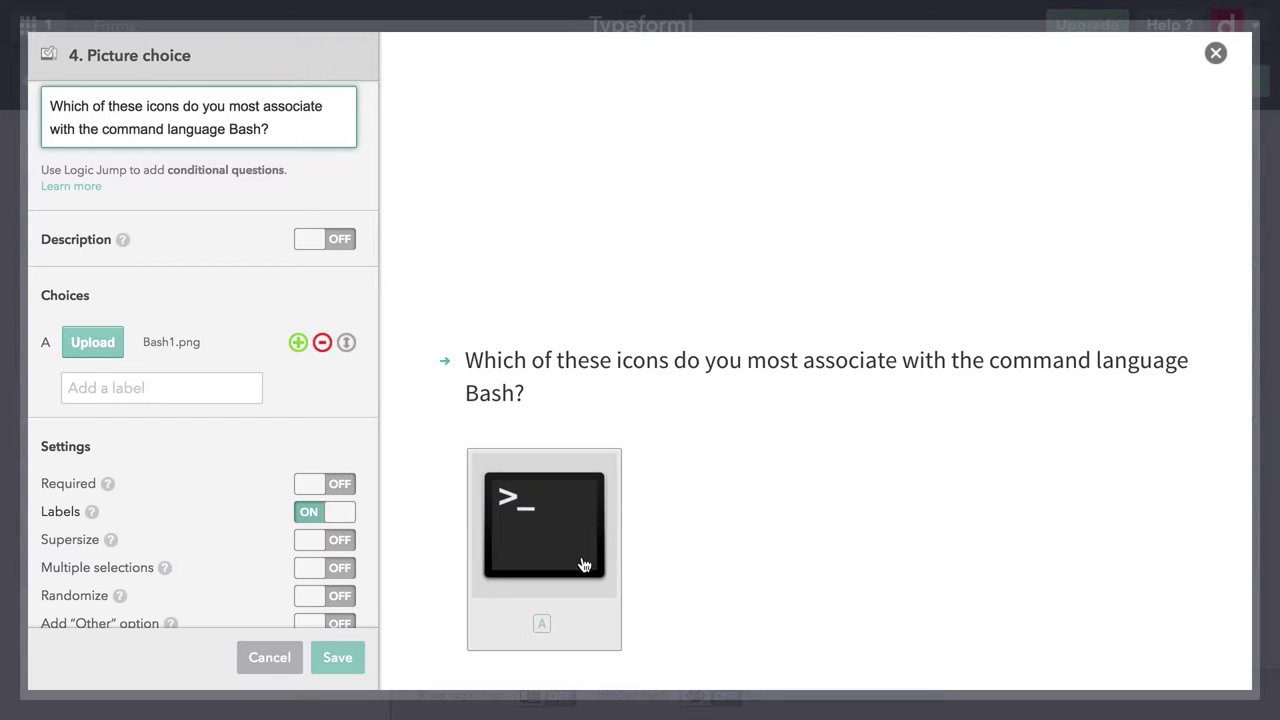
{"action": "scroll", "coordinate": [145, 394], "scroll_direction": "down", "scroll_amount": 2}
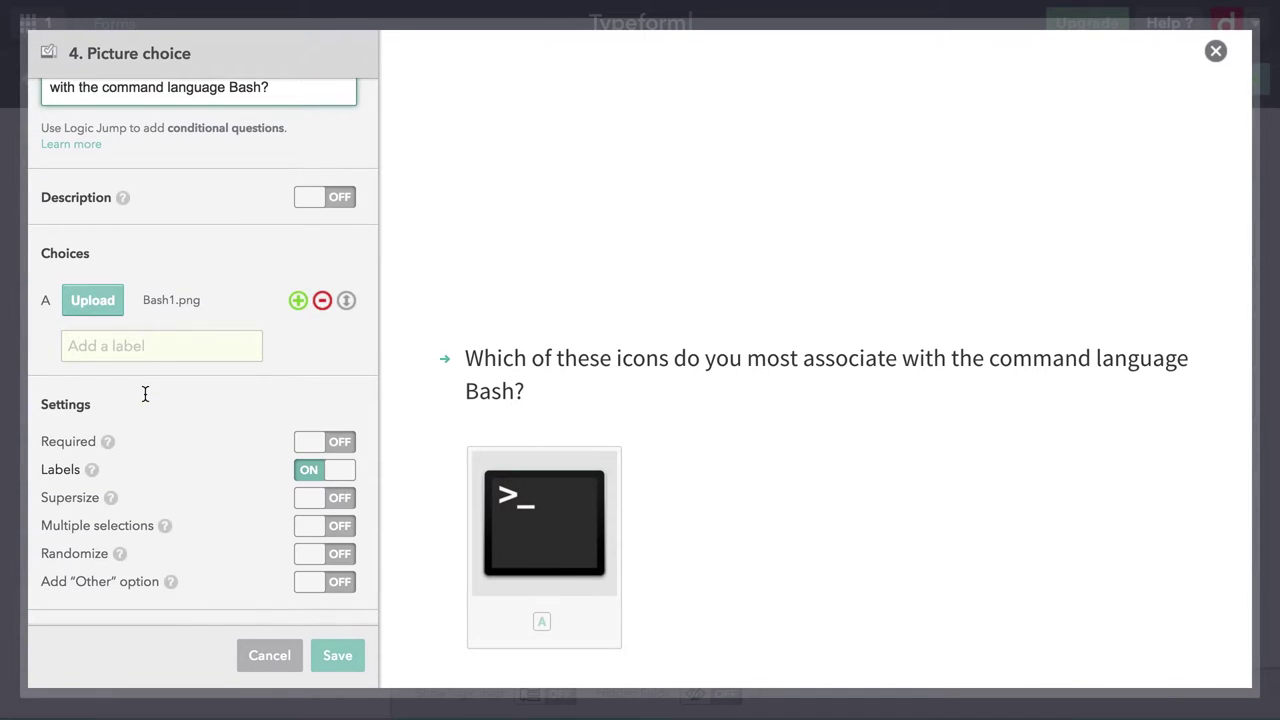
{"action": "left_click", "coordinate": [160, 346]}
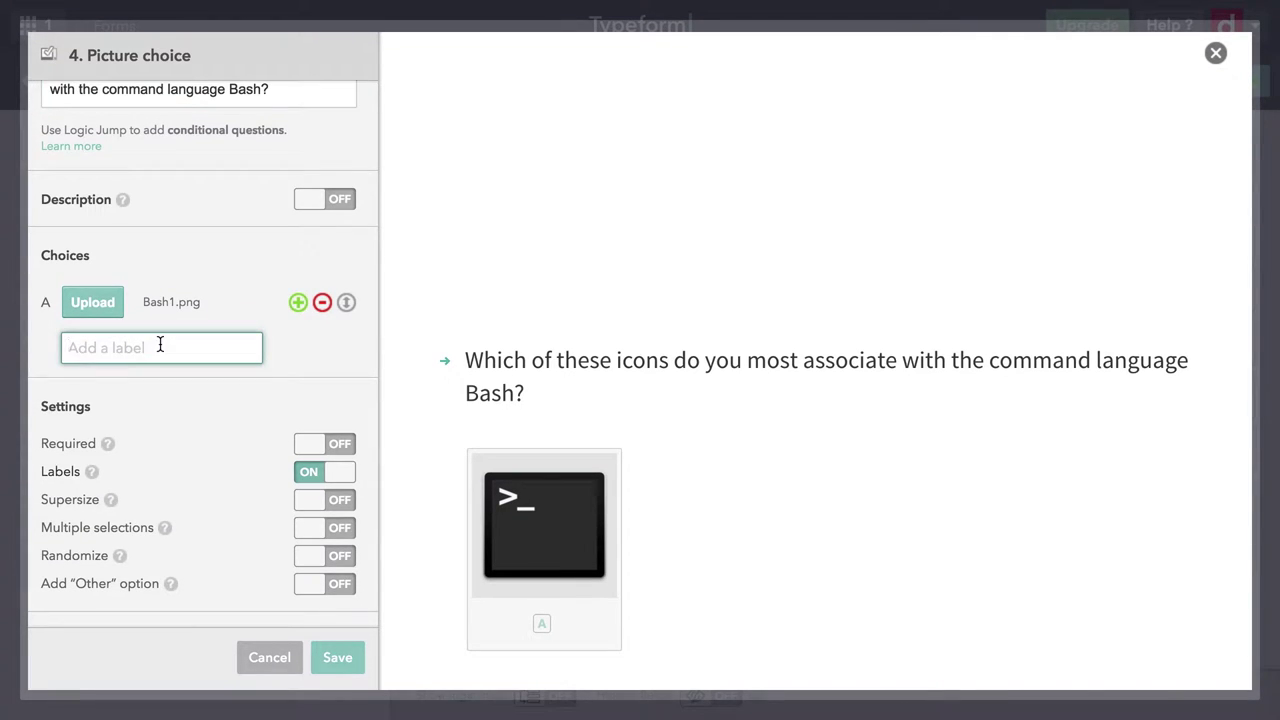
{"action": "type", "text": "Terminal Icon"}
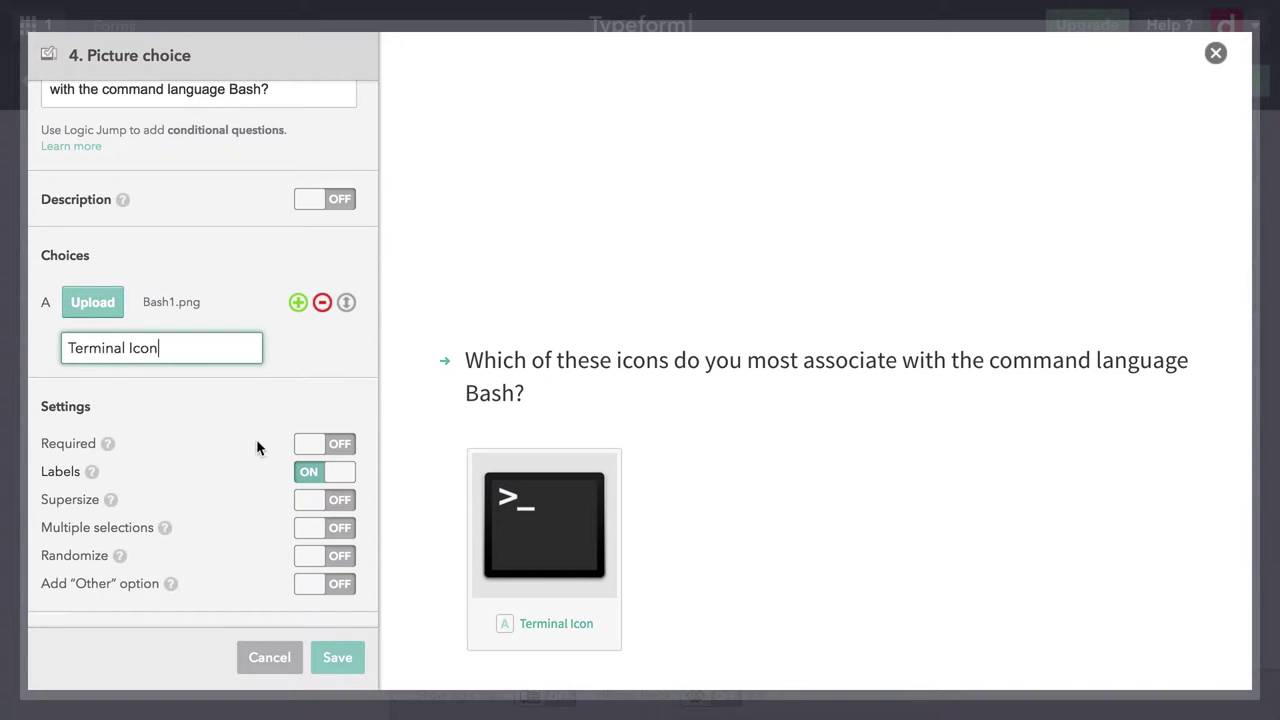
{"action": "left_click", "coordinate": [343, 479]}
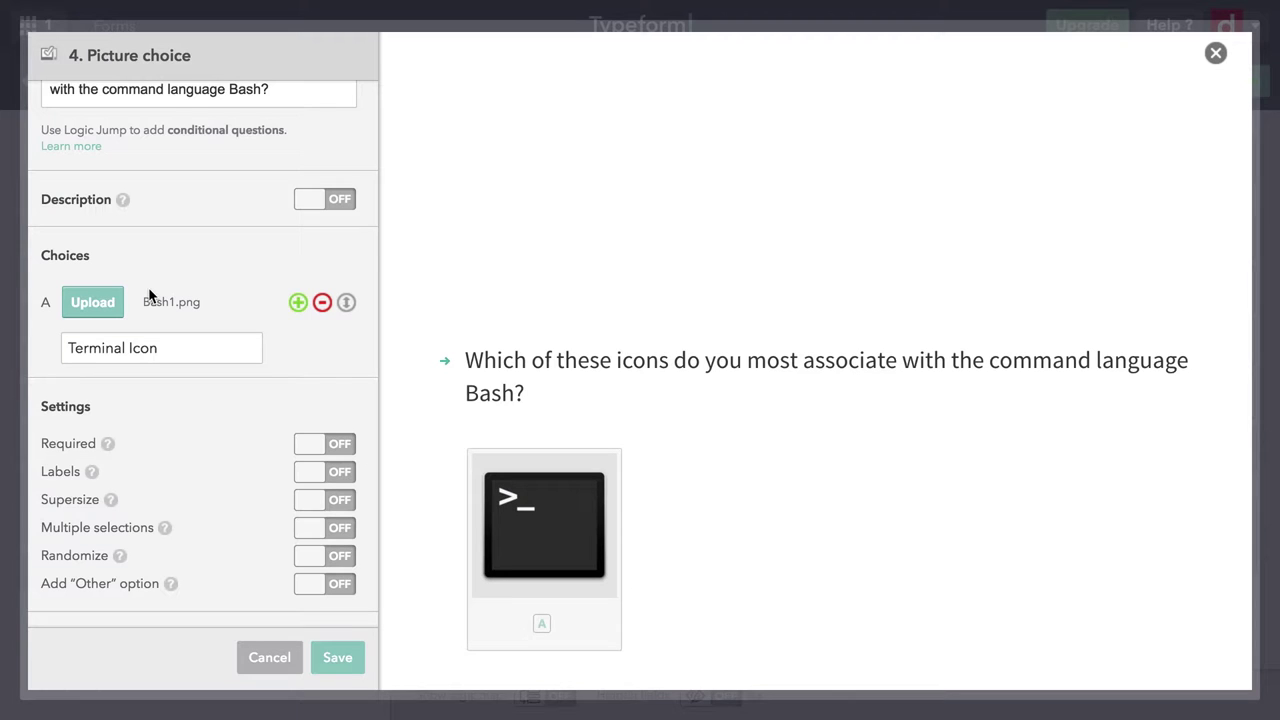
Step: Add picture choice B with the Bash2.png image labelled 'Shebang'
{"action": "left_click", "coordinate": [298, 304]}
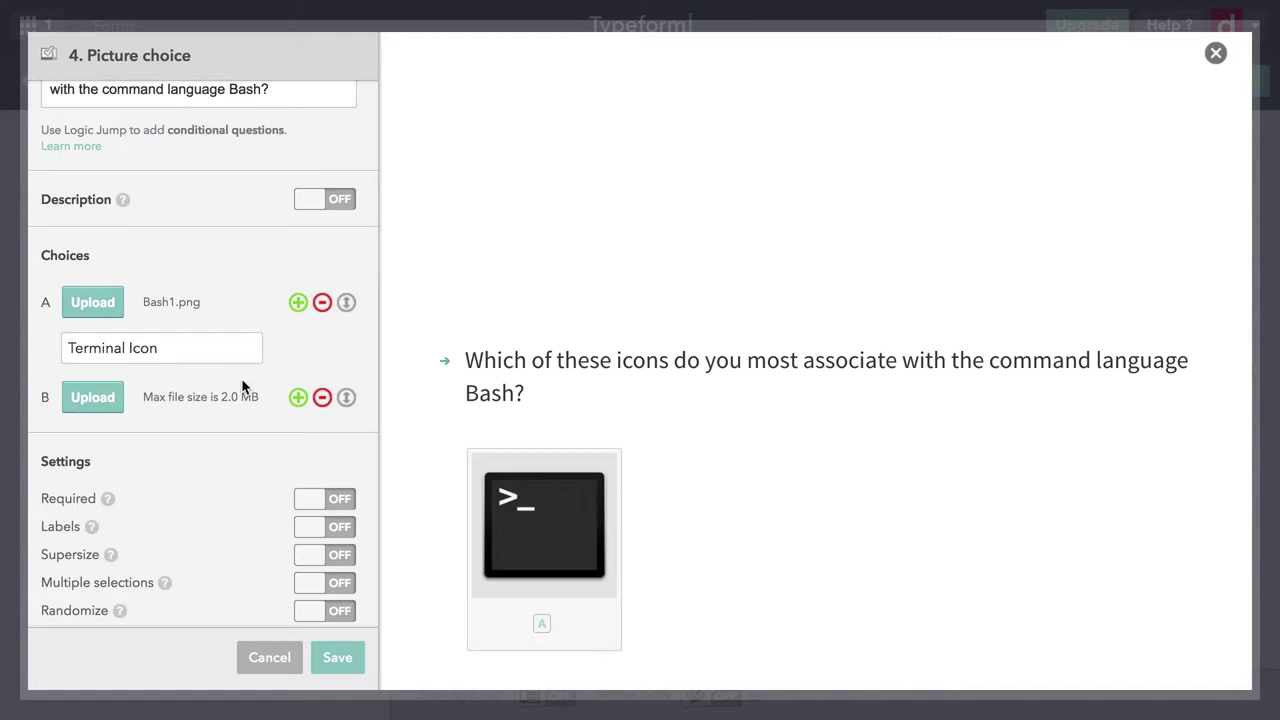
{"action": "left_click", "coordinate": [92, 398]}
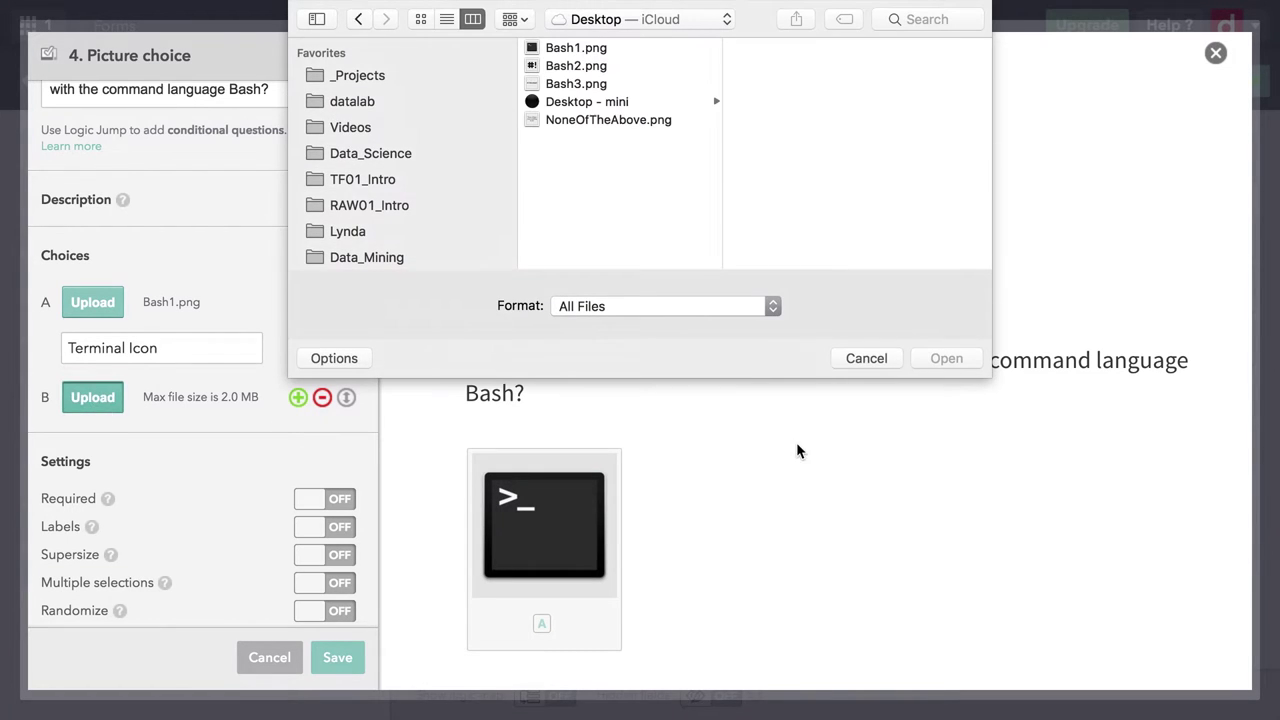
{"action": "left_click", "coordinate": [574, 66]}
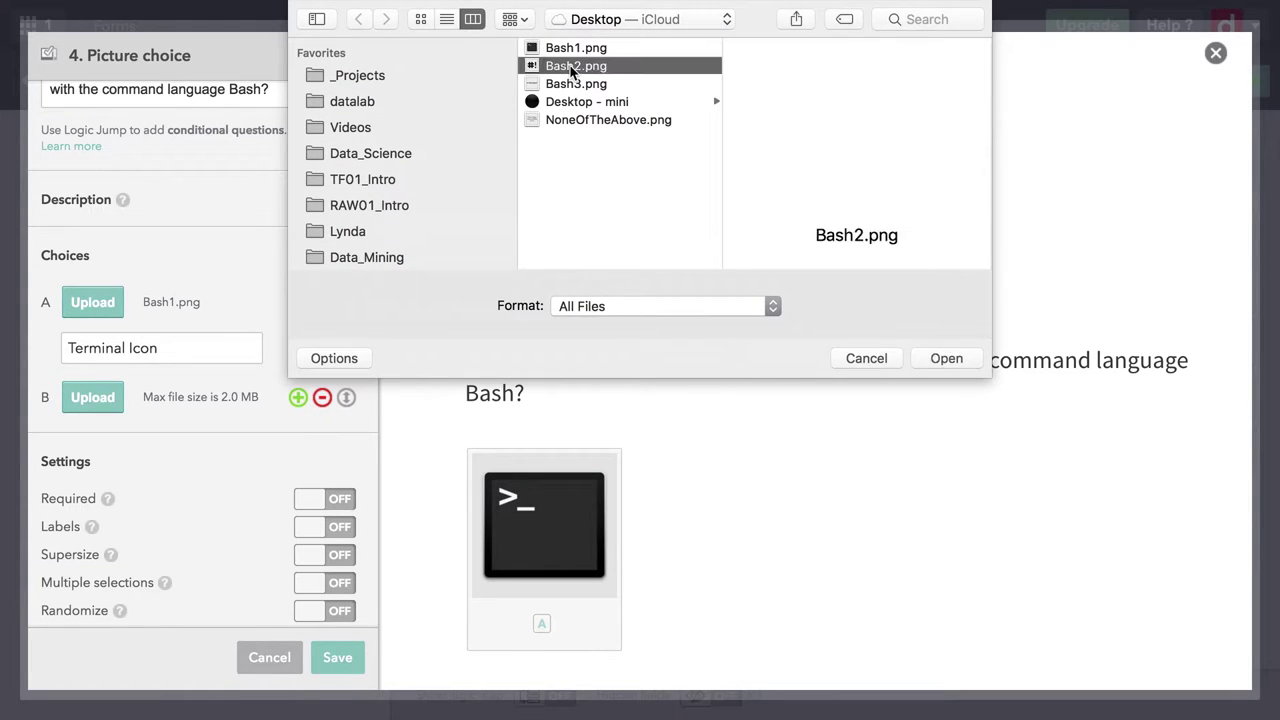
{"action": "left_click", "coordinate": [951, 366]}
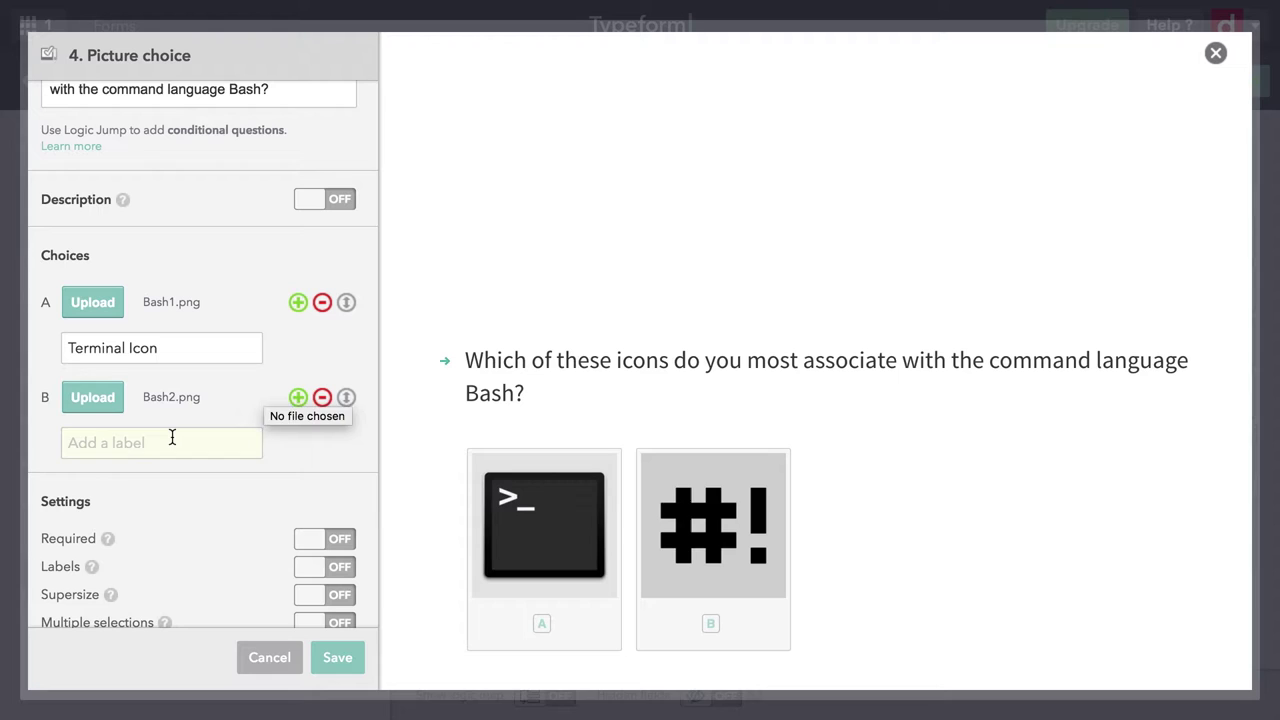
{"action": "left_click", "coordinate": [172, 438]}
{"action": "type", "text": "Shebang"}
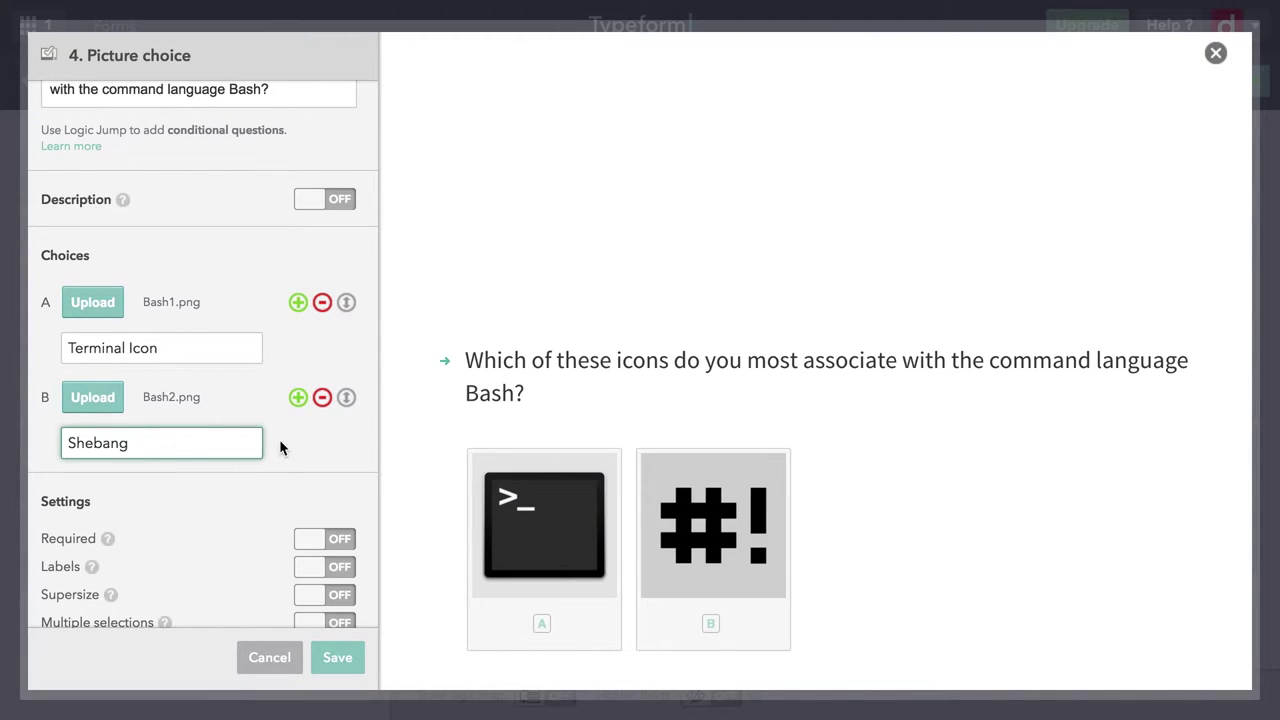
Step: Add picture choice C with the Bash3.png image labelled 'bin bash'
{"action": "left_click", "coordinate": [298, 400]}
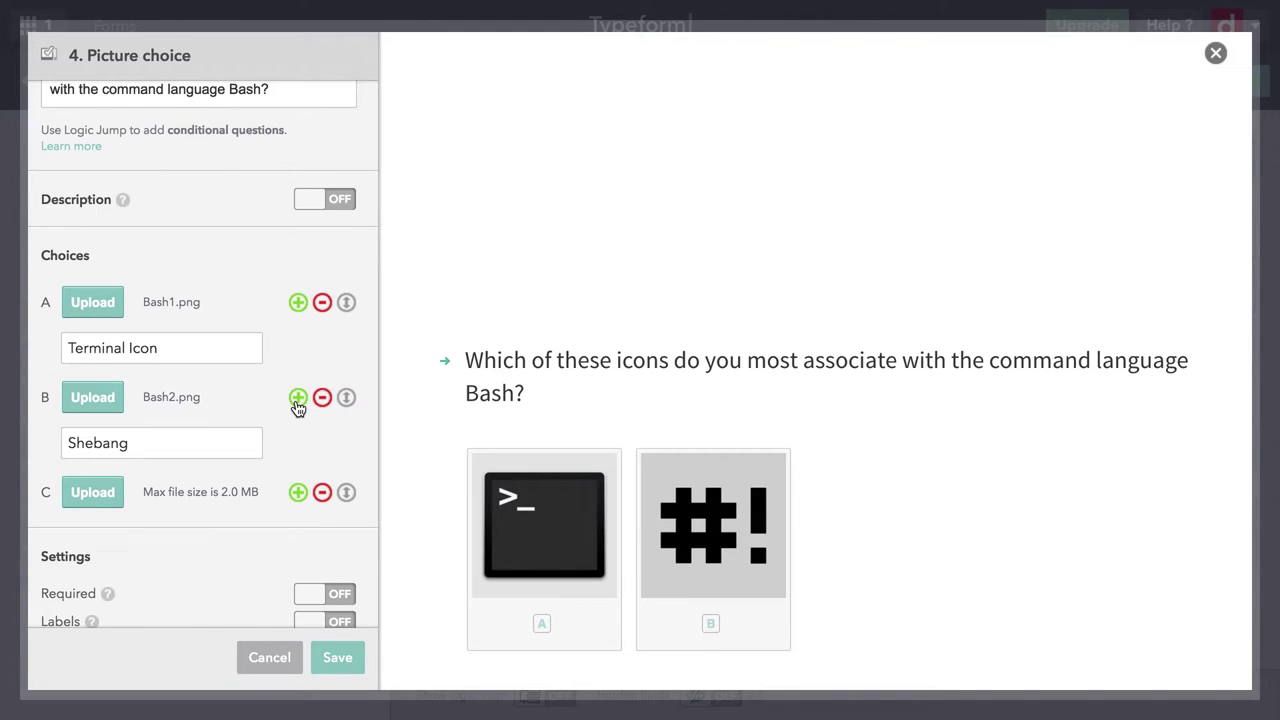
{"action": "left_click", "coordinate": [90, 494]}
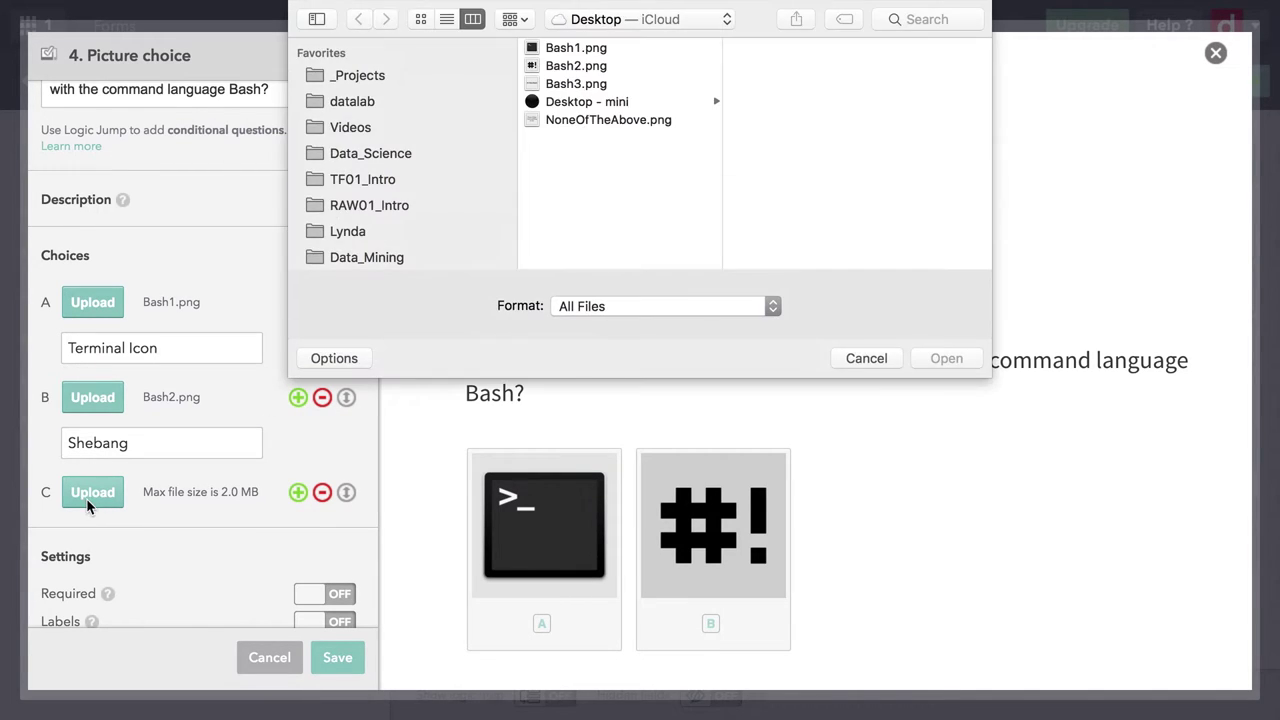
{"action": "left_click", "coordinate": [590, 85]}
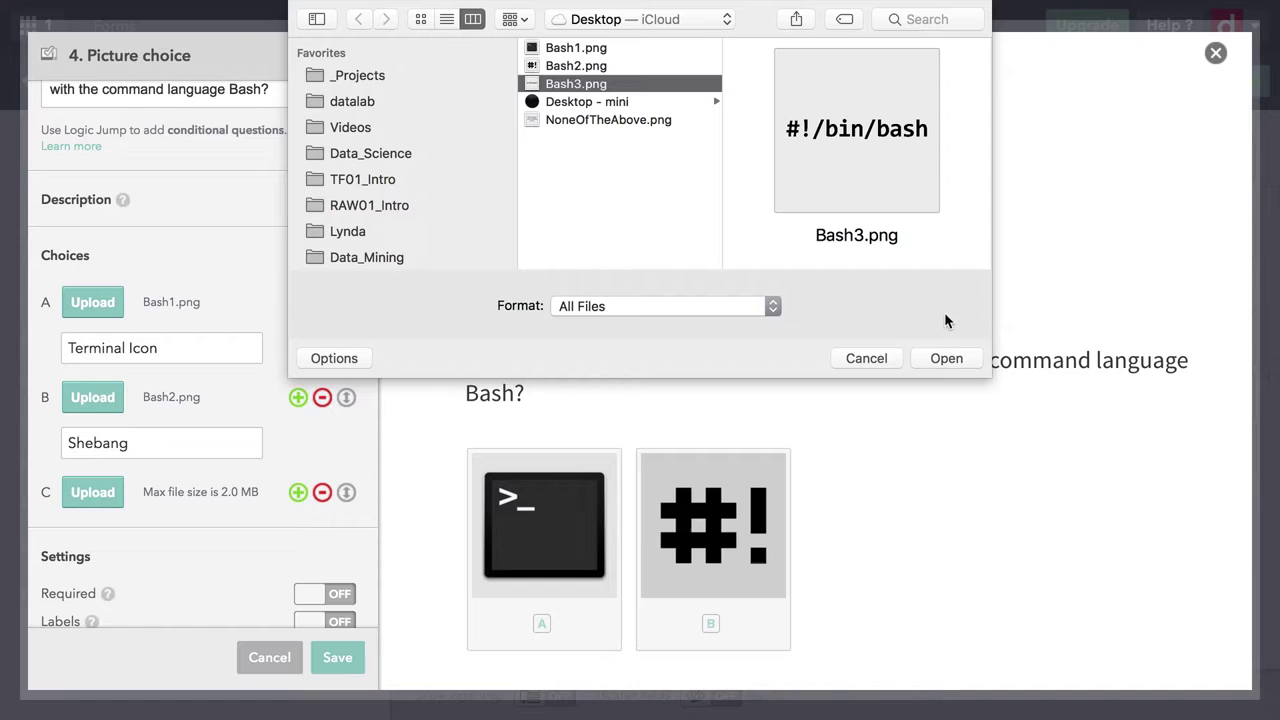
{"action": "left_click", "coordinate": [945, 360]}
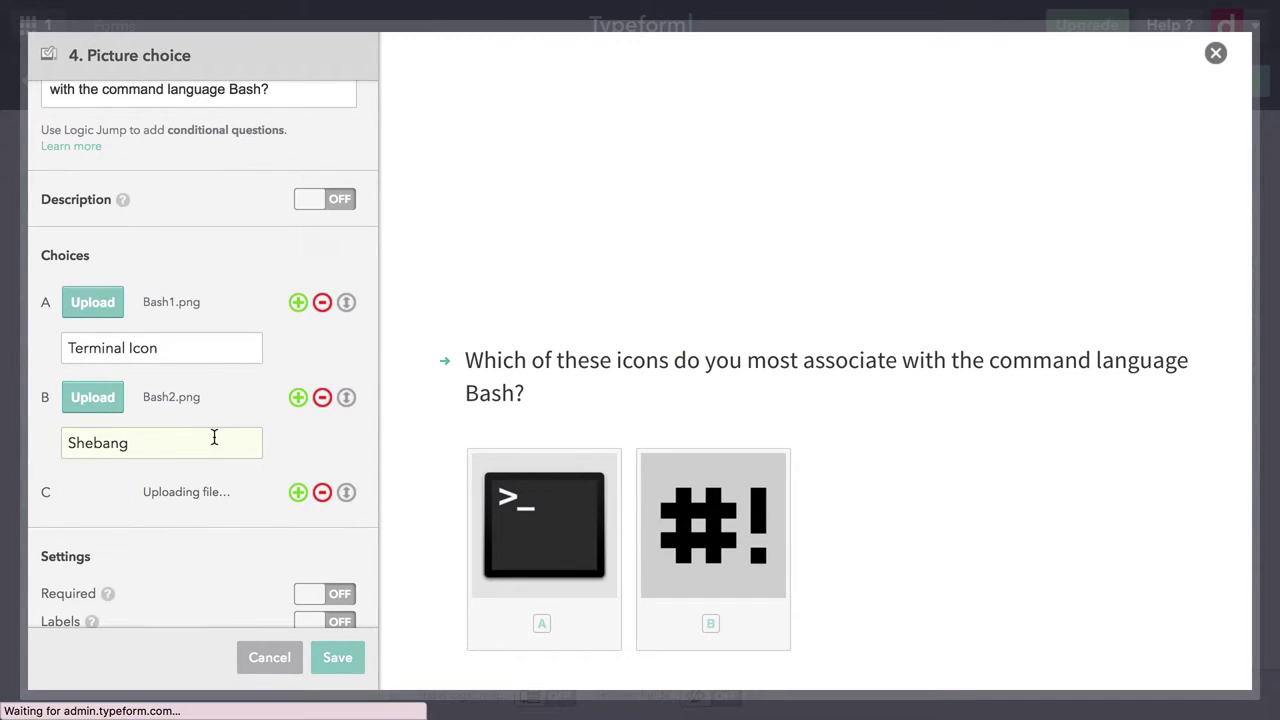
{"action": "scroll", "coordinate": [214, 437], "scroll_direction": "down", "scroll_amount": 2}
{"action": "left_click", "coordinate": [183, 458]}
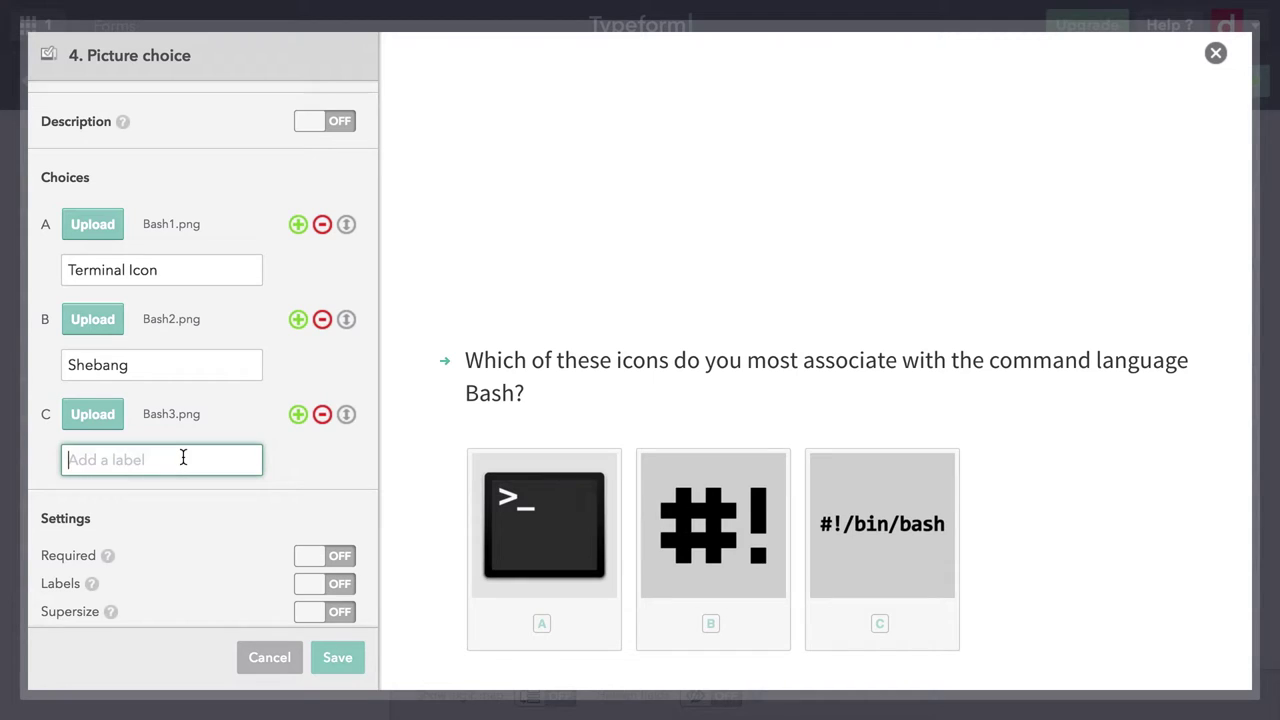
{"action": "type", "text": "bin bash"}
Step: Add picture choice D with the NoneOfTheAbove.png image labelled 'None of the above'
{"action": "left_click", "coordinate": [298, 415]}
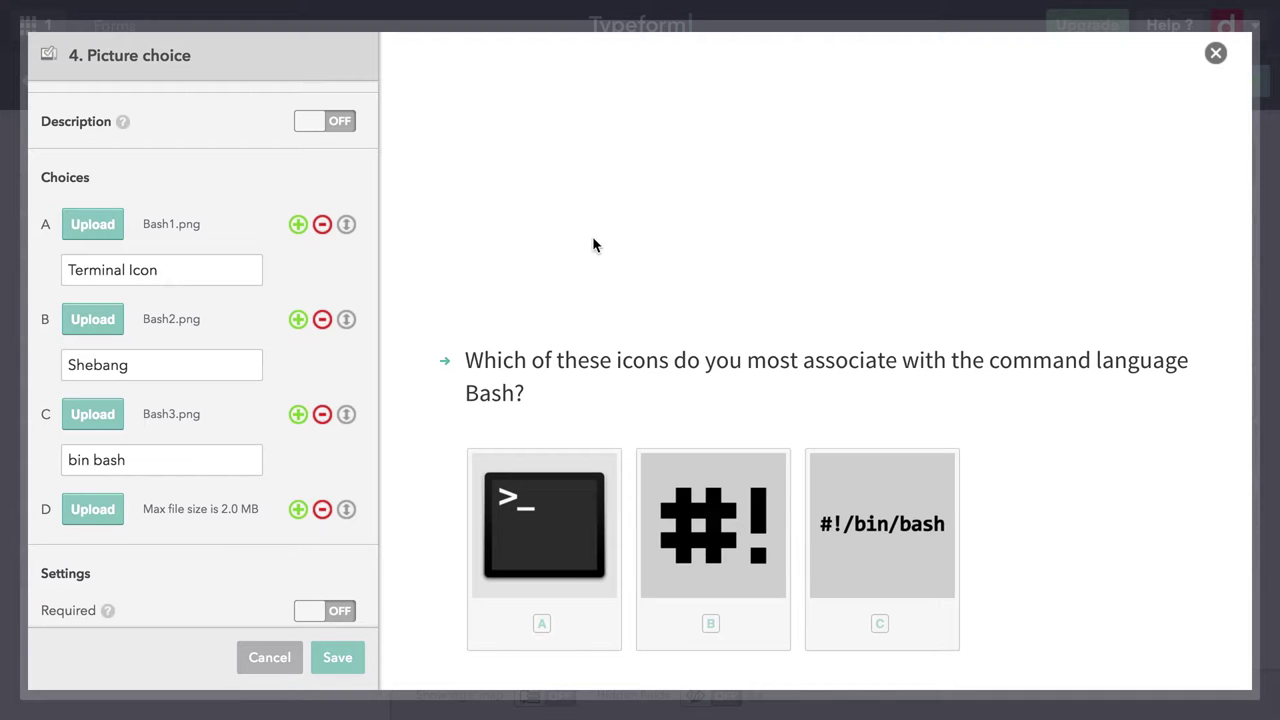
{"action": "left_click", "coordinate": [93, 512]}
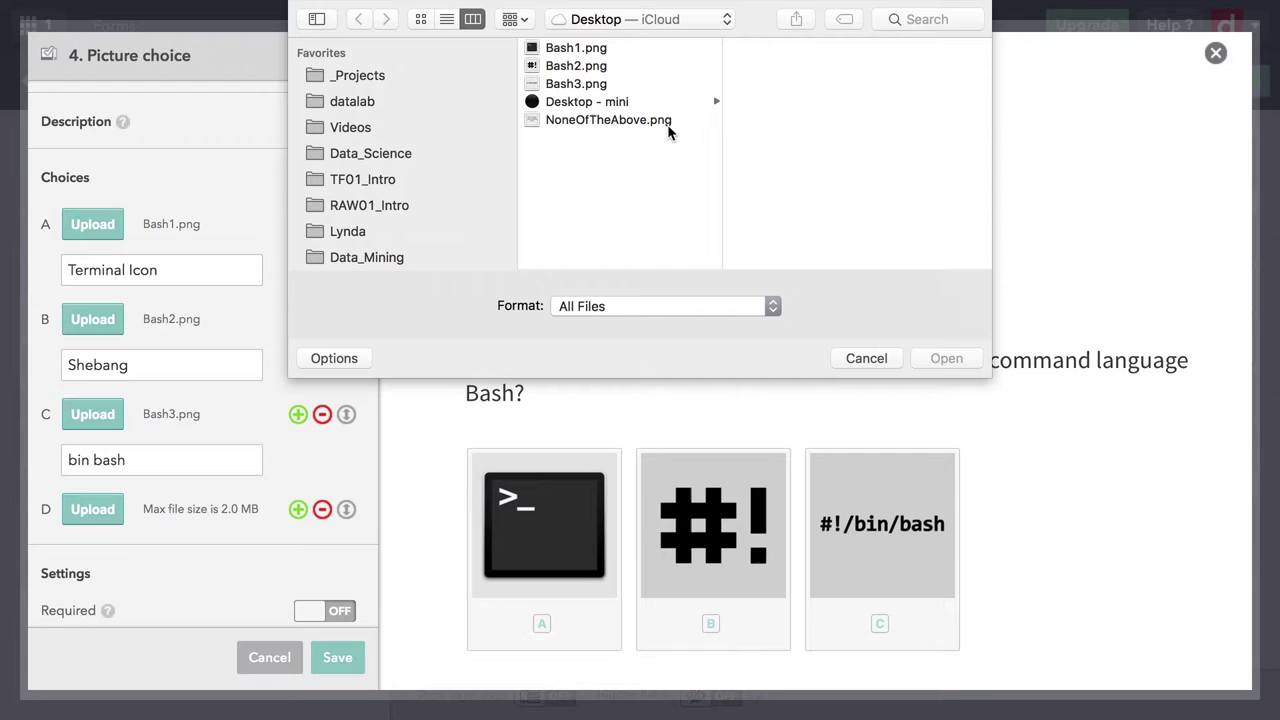
{"action": "left_click", "coordinate": [648, 120]}
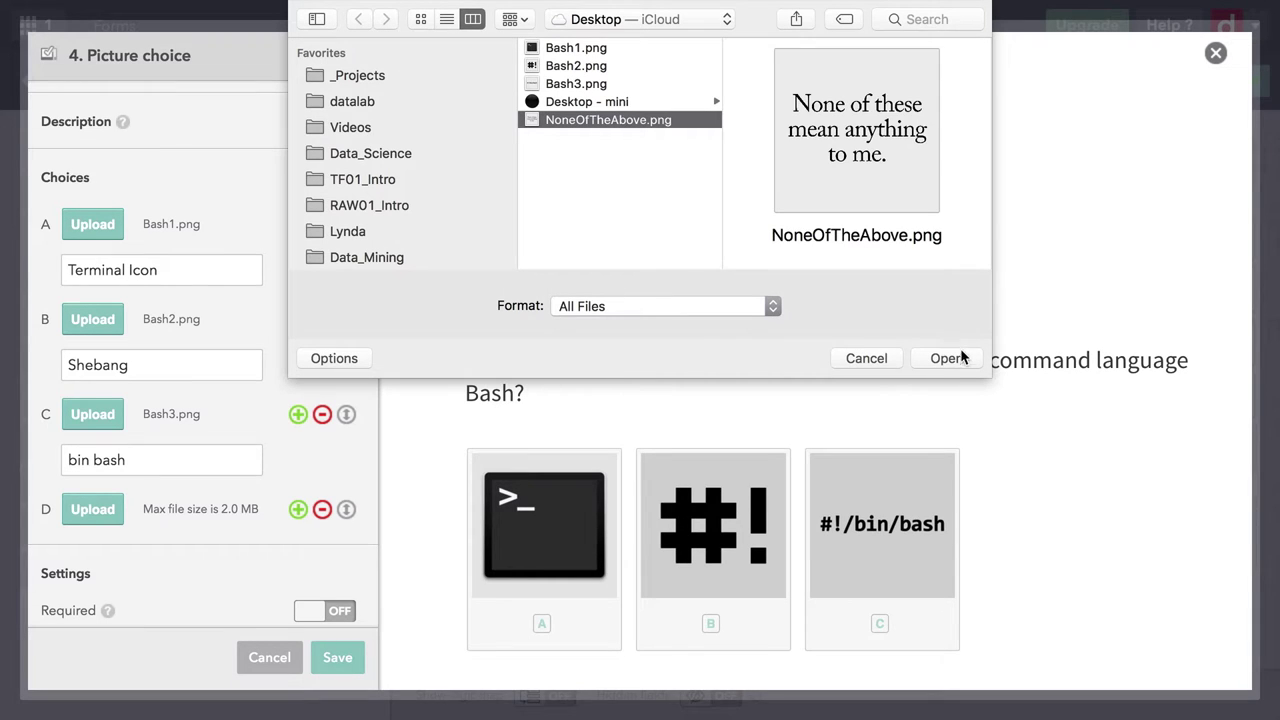
{"action": "left_click", "coordinate": [946, 358]}
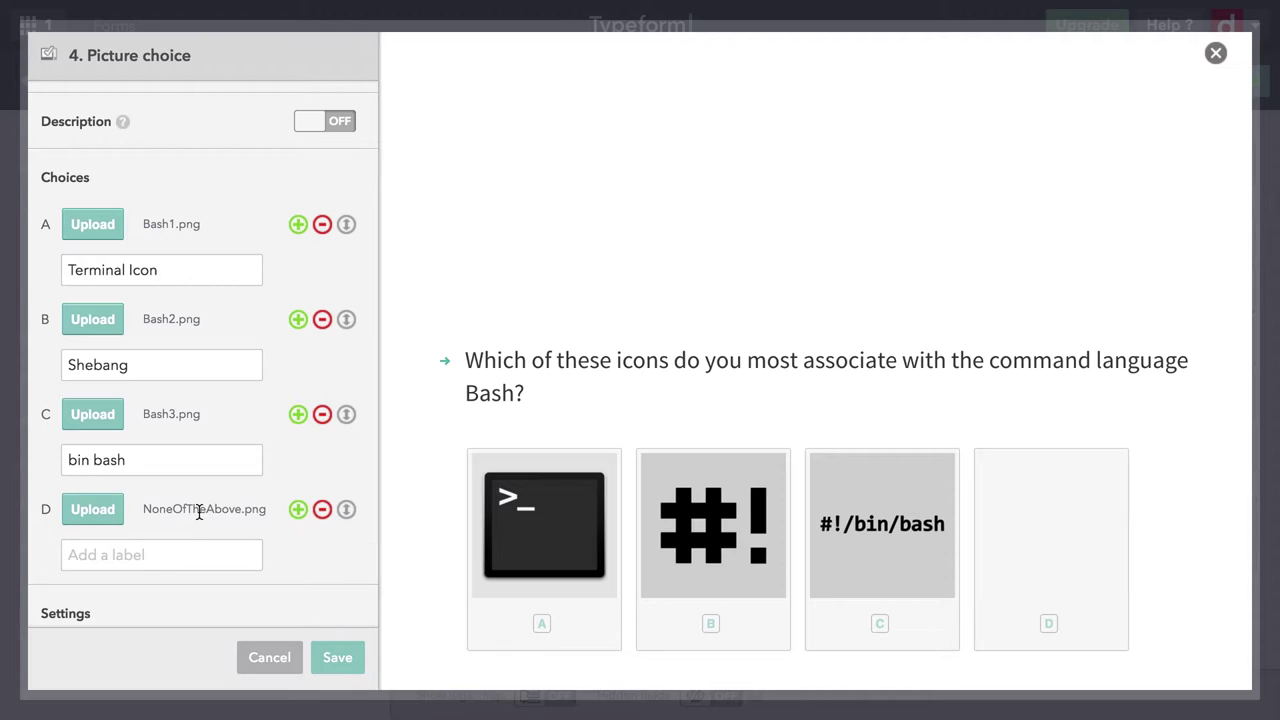
{"action": "left_click", "coordinate": [146, 552]}
{"action": "type", "text": "No"}
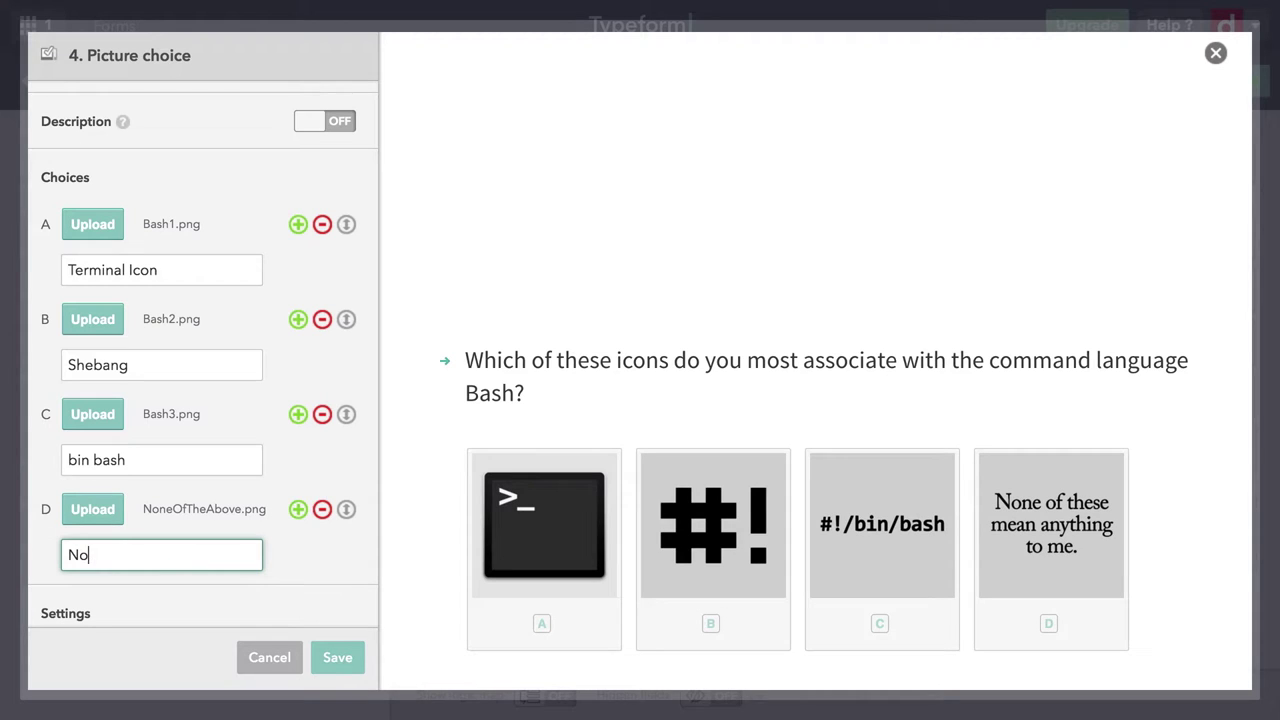
{"action": "type", "text": "ne of the above"}
Step: Try the Labels and Supersize toggles, leave both off, and switch Randomize on
{"action": "scroll", "coordinate": [191, 544], "scroll_direction": "down", "scroll_amount": 3}
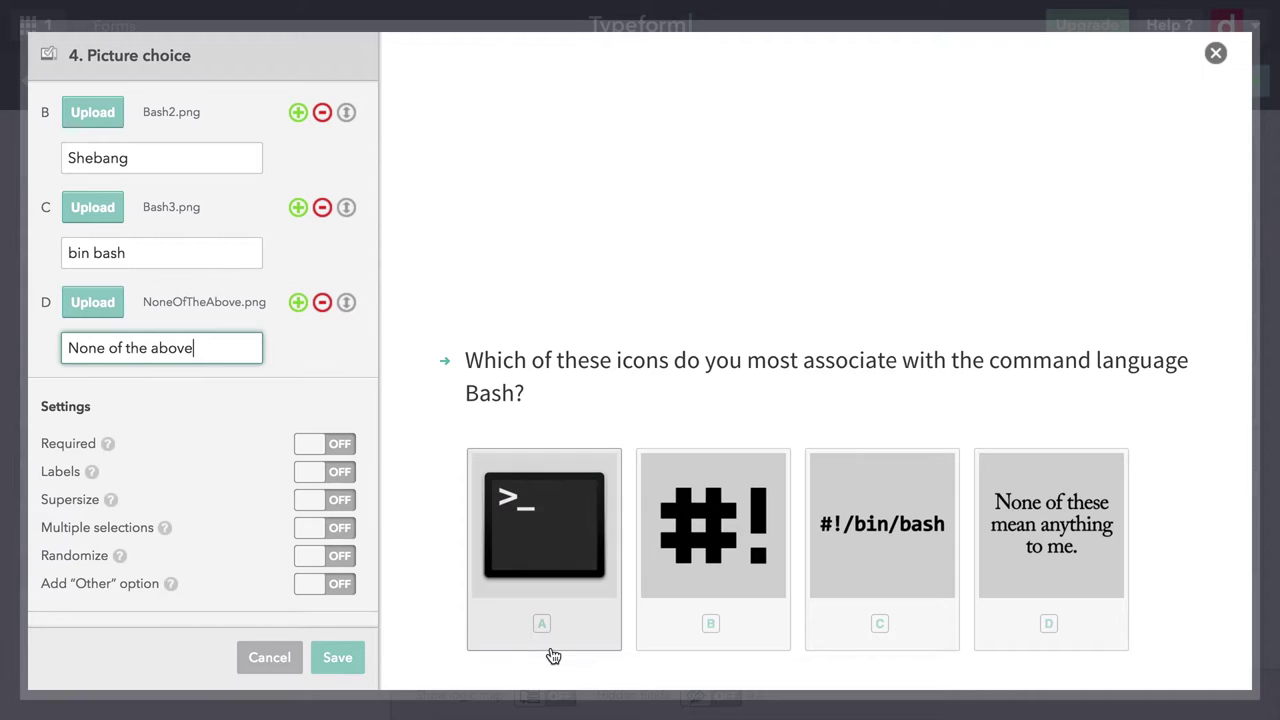
{"action": "left_click", "coordinate": [316, 473]}
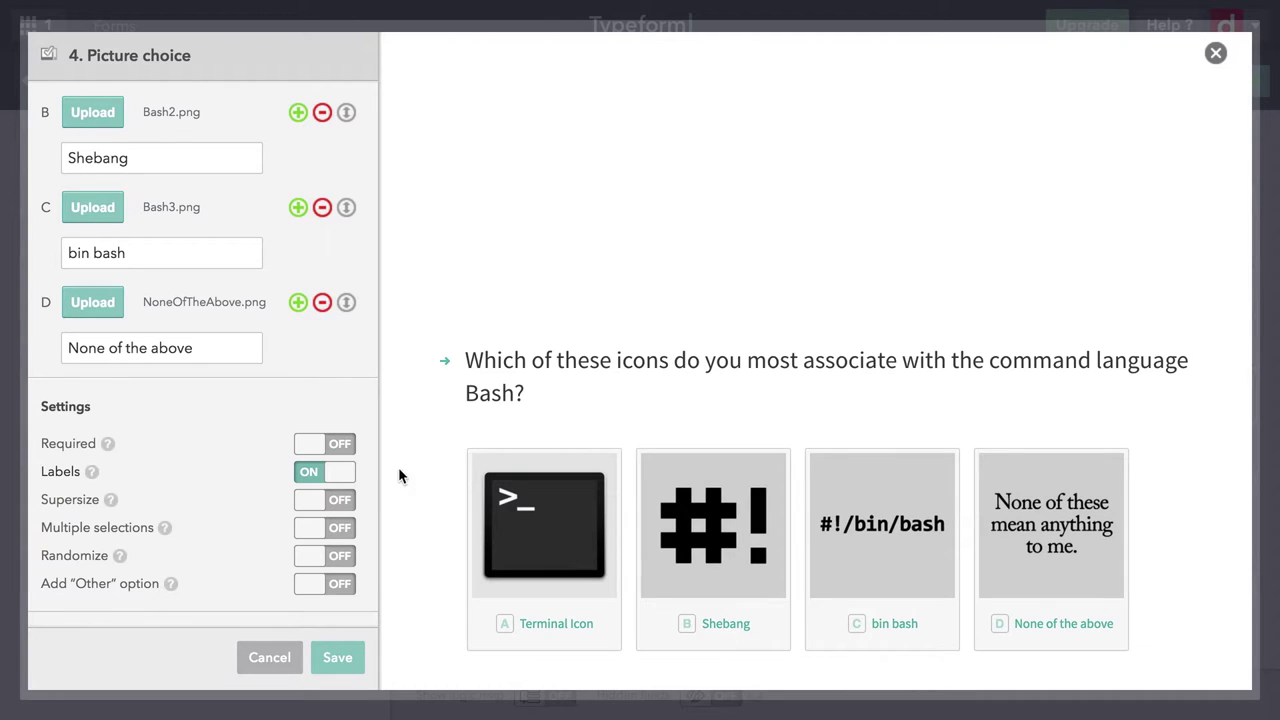
{"action": "left_click", "coordinate": [340, 472]}
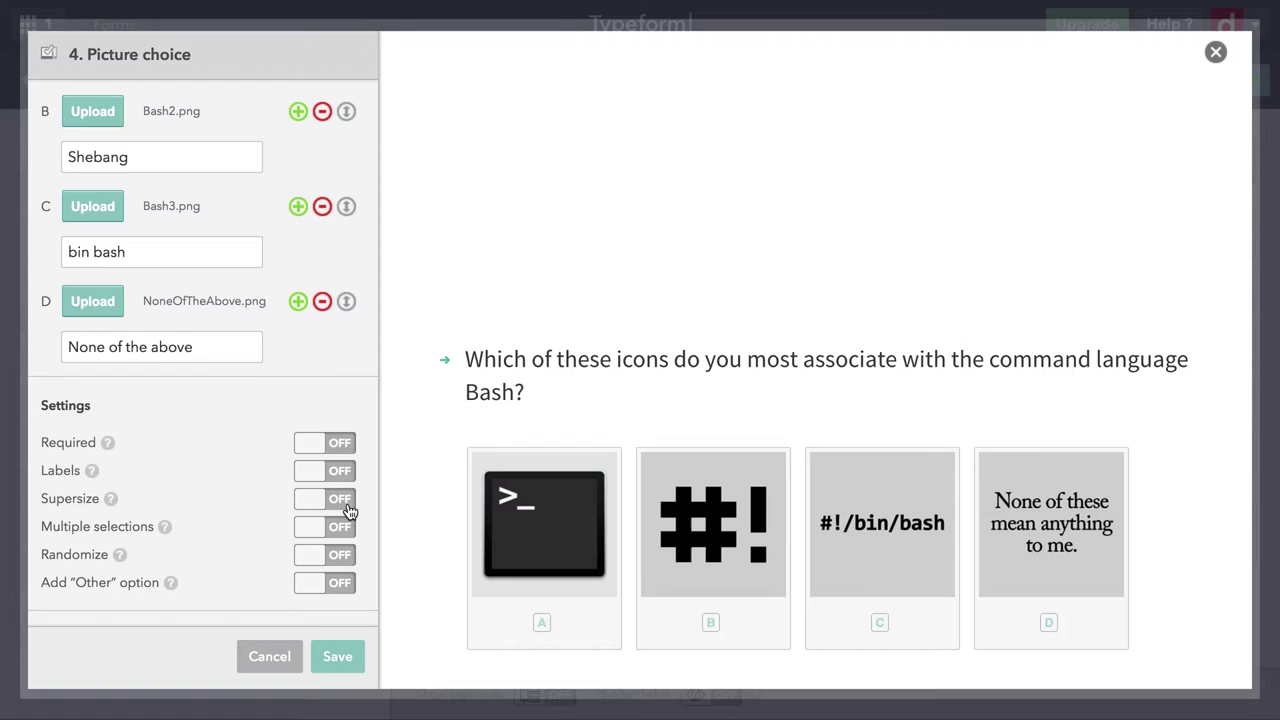
{"action": "left_click", "coordinate": [313, 500]}
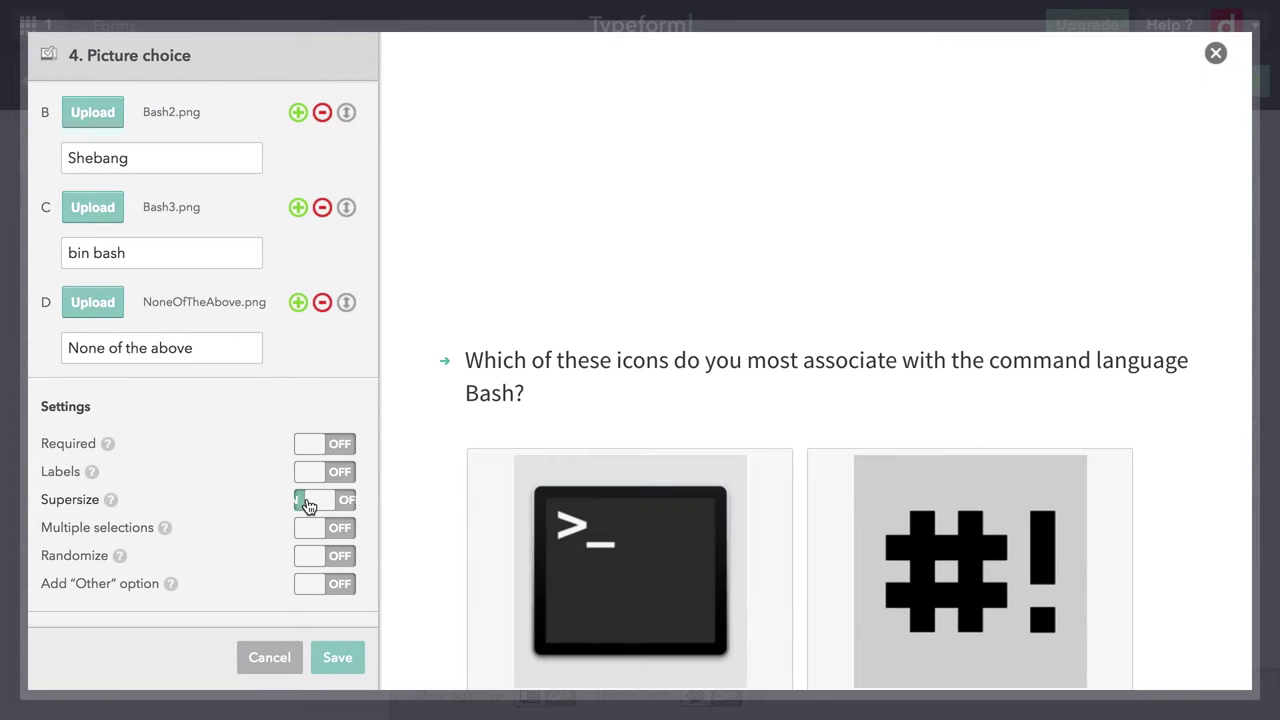
{"action": "scroll", "coordinate": [439, 500], "scroll_direction": "down", "scroll_amount": 5}
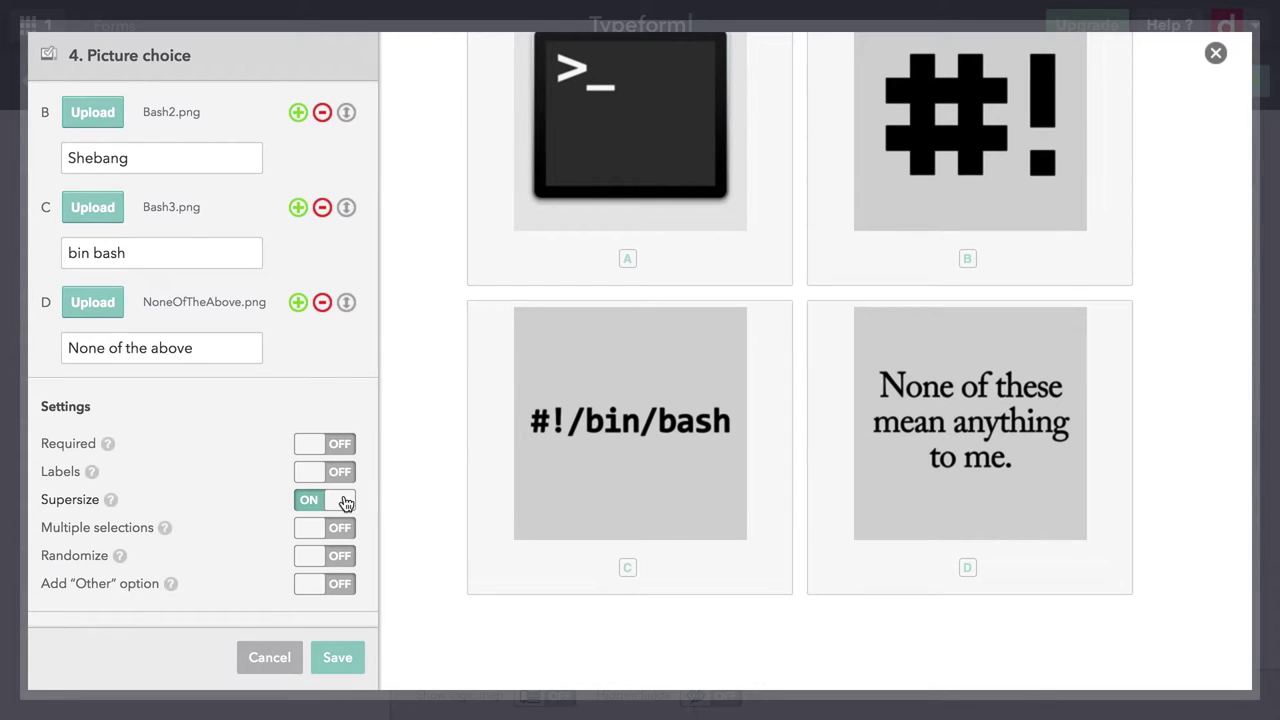
{"action": "left_click", "coordinate": [345, 500]}
{"action": "scroll", "coordinate": [659, 487], "scroll_direction": "up", "scroll_amount": 2}
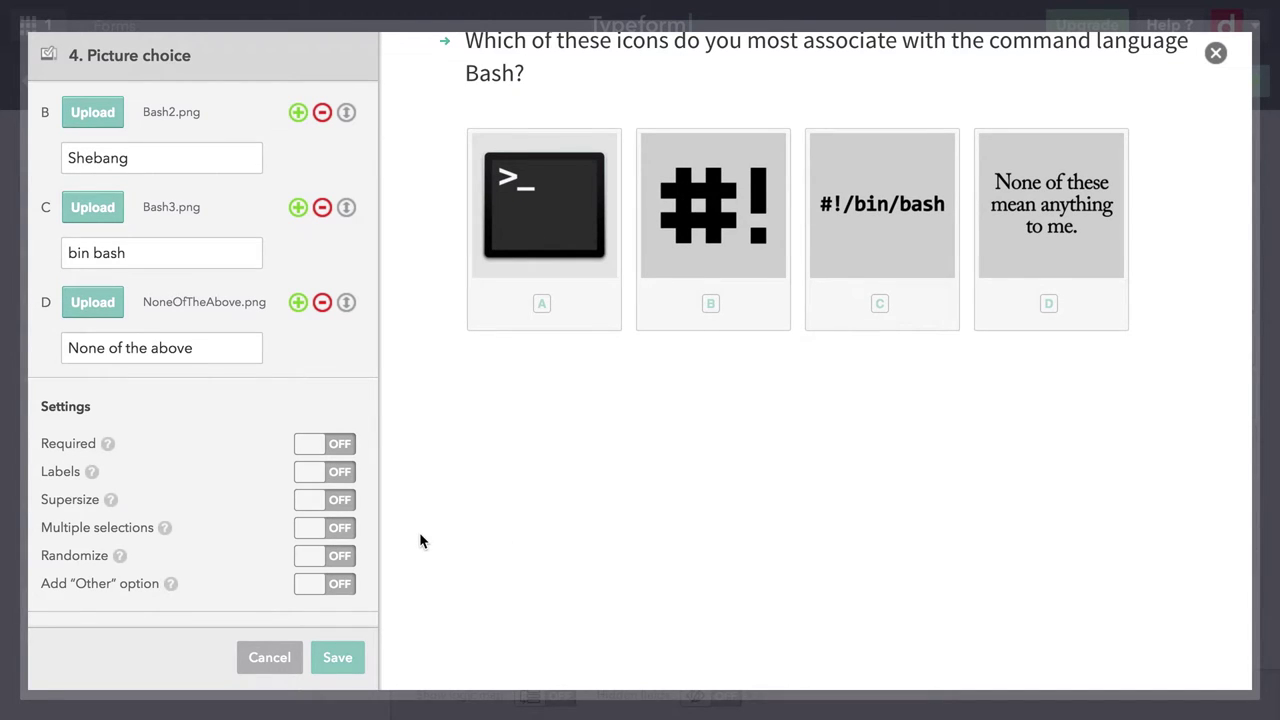
{"action": "scroll", "coordinate": [419, 532], "scroll_direction": "up", "scroll_amount": 1}
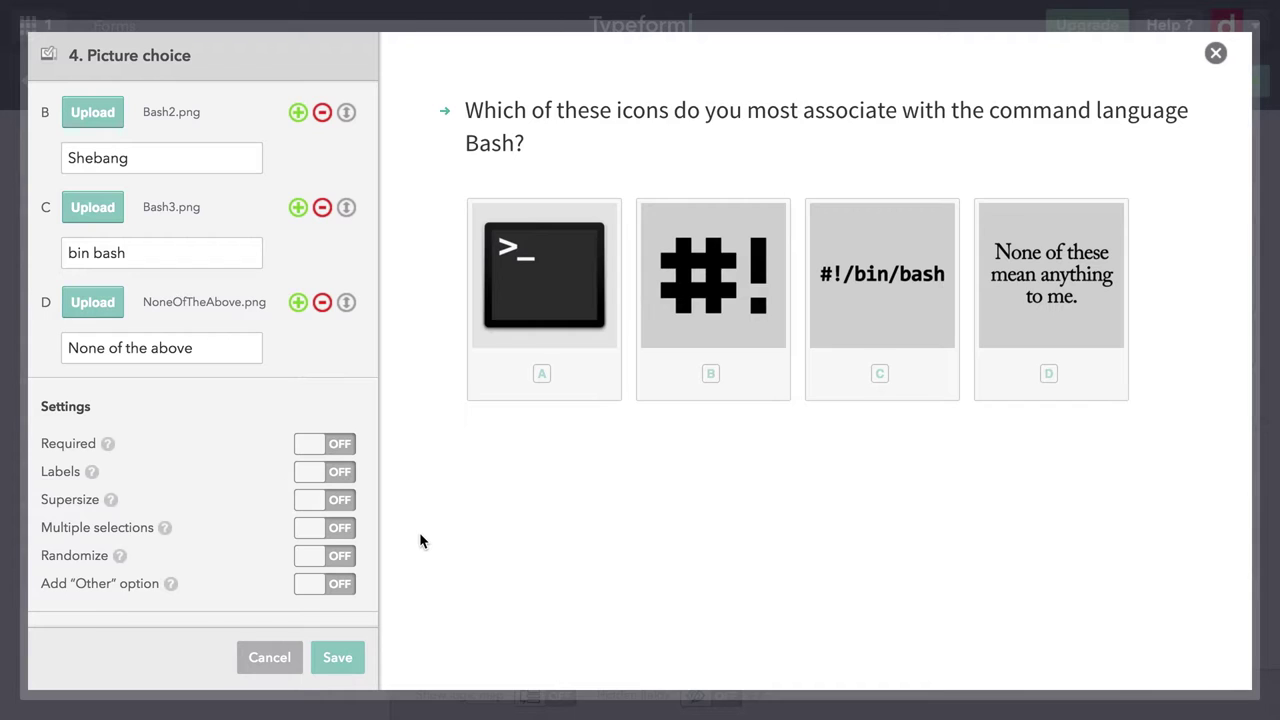
{"action": "left_click", "coordinate": [308, 557]}
{"action": "scroll", "coordinate": [308, 557], "scroll_direction": "up", "scroll_amount": 5}
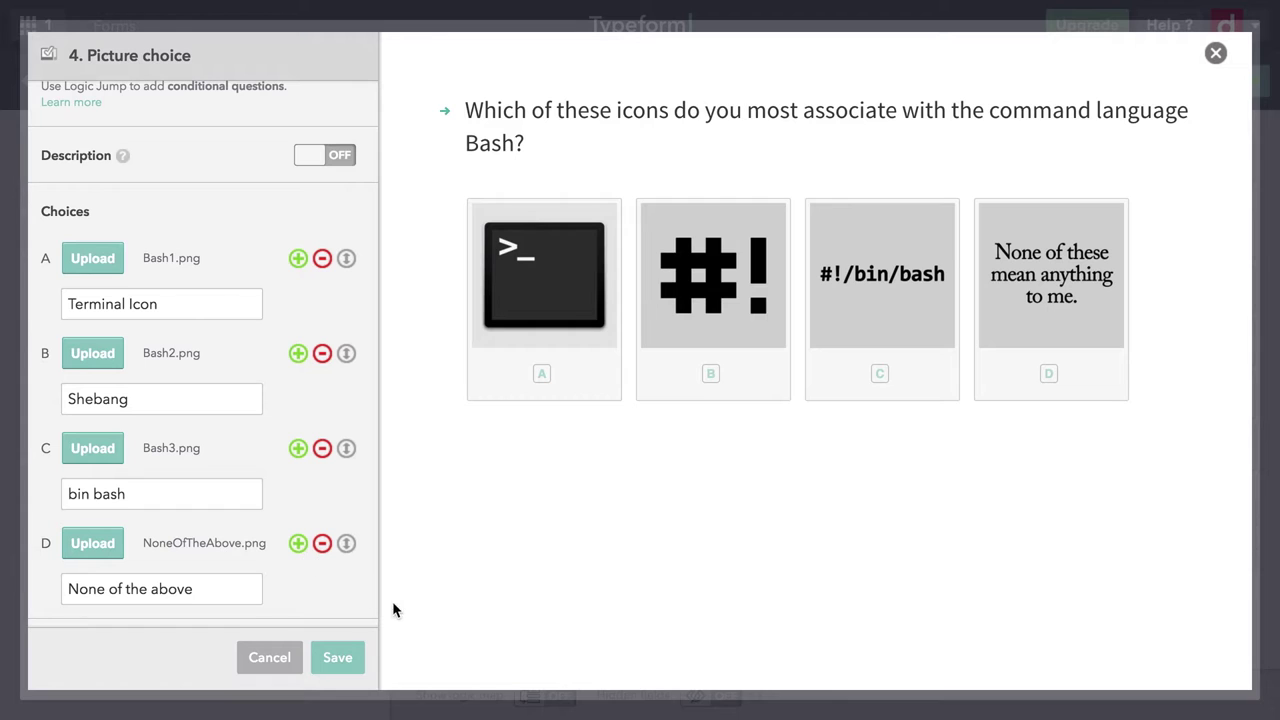
Step: Save the Bash picture question and drag in a Dropdown block as question 5
{"action": "left_click", "coordinate": [337, 663]}
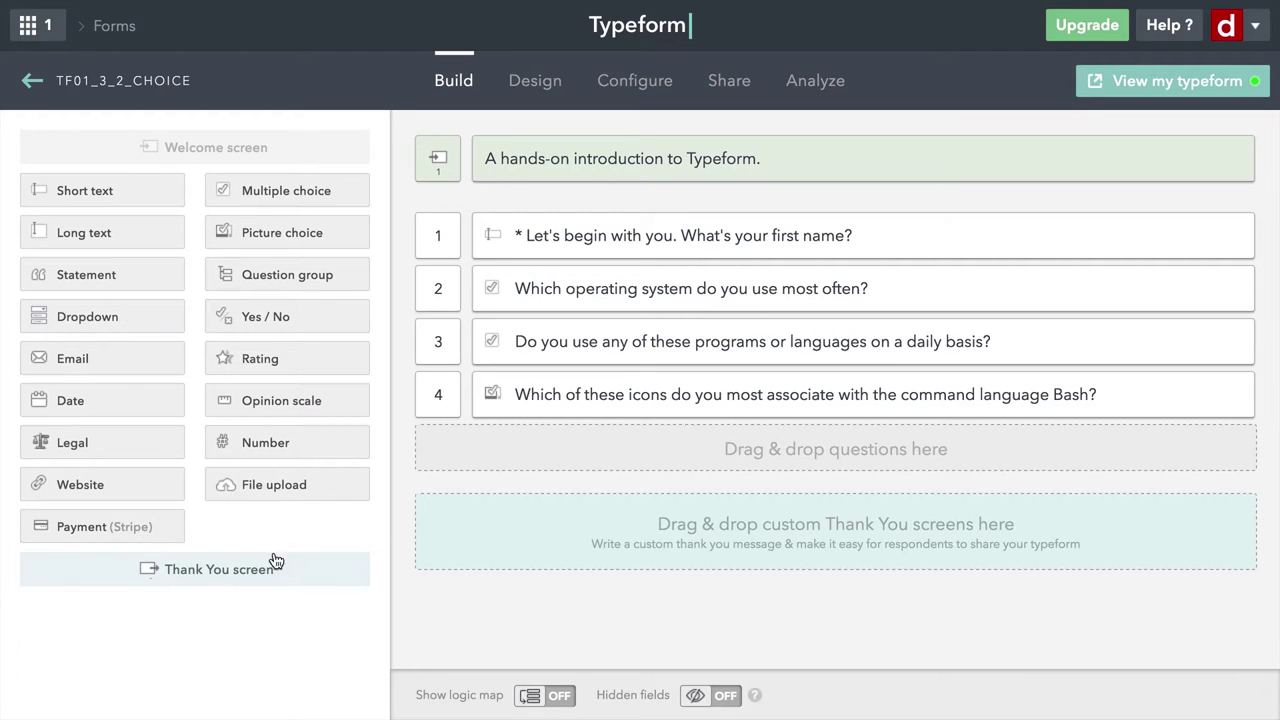
{"action": "left_click_drag", "start_coordinate": [116, 331], "coordinate": [463, 442]}
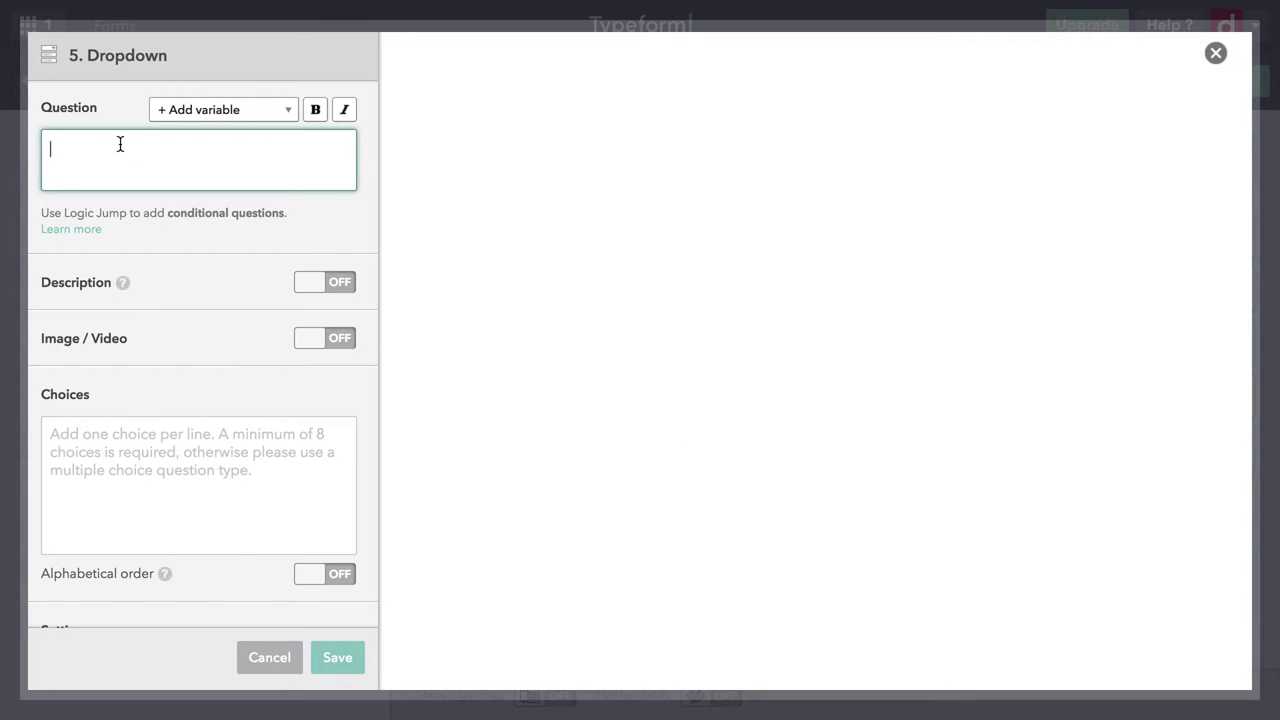
Step: Paste the 2013 NCAA Women's Soccer Championship question, replacing {name} with question 1's answer variable
{"action": "type", "text": "Next, {name}, let's try a trivia question. Who won the NCAA Division I Women's Soccer Championship in 2013?"}
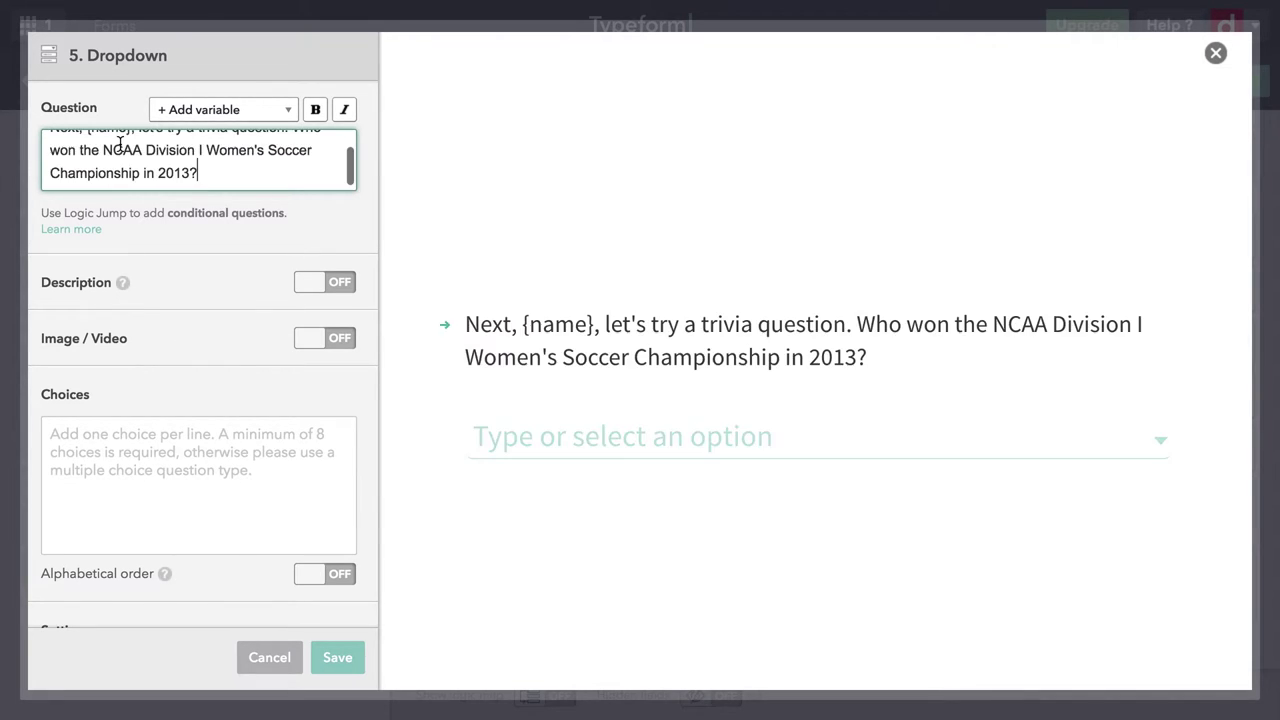
{"action": "scroll", "coordinate": [119, 145], "scroll_direction": "up", "scroll_amount": 2}
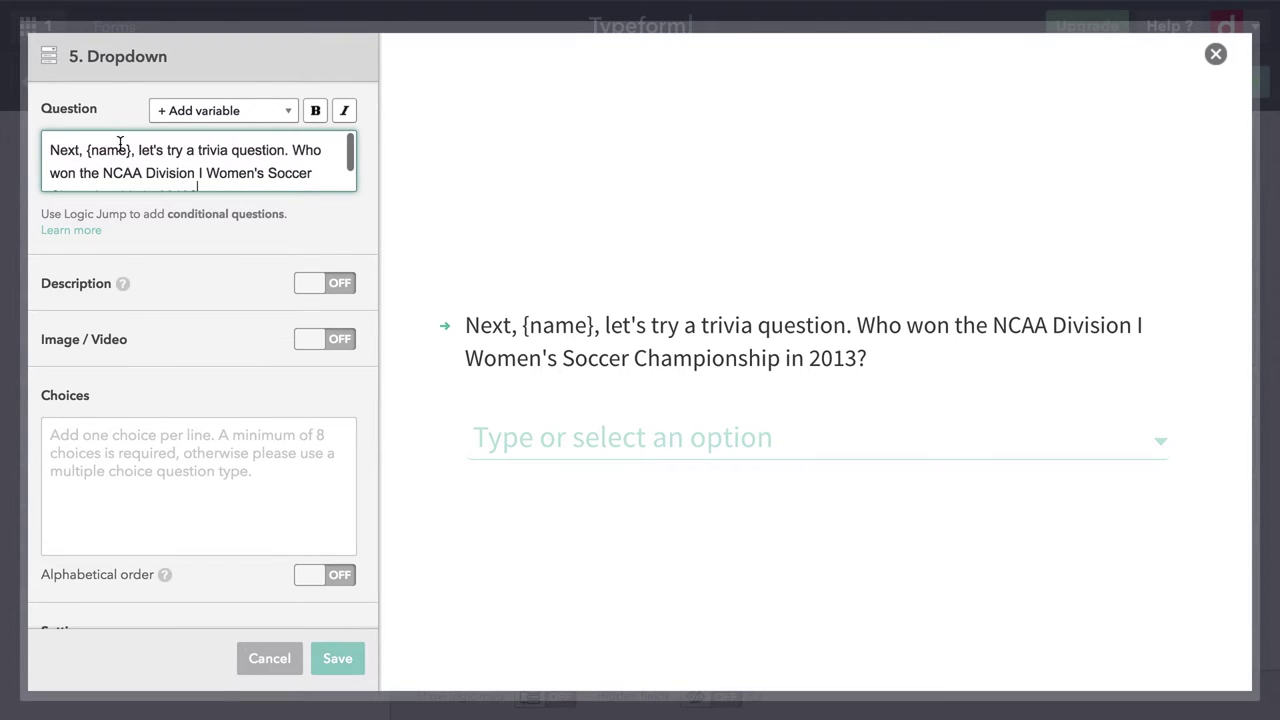
{"action": "left_click", "coordinate": [130, 150]}
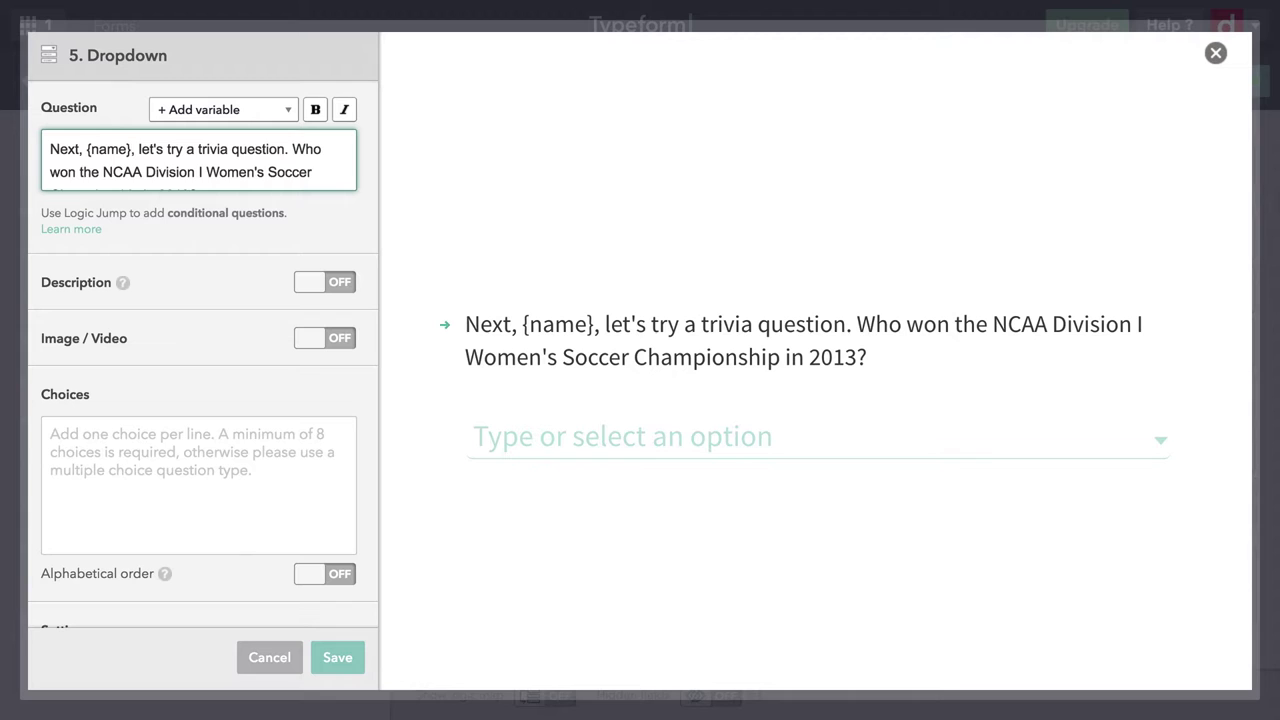
{"action": "key", "text": "BackSpace"}
{"action": "key", "text": "BackSpace"}
{"action": "key", "text": "BackSpace"}
{"action": "key", "text": "BackSpace"}
{"action": "key", "text": "BackSpace"}
{"action": "key", "text": "BackSpace"}
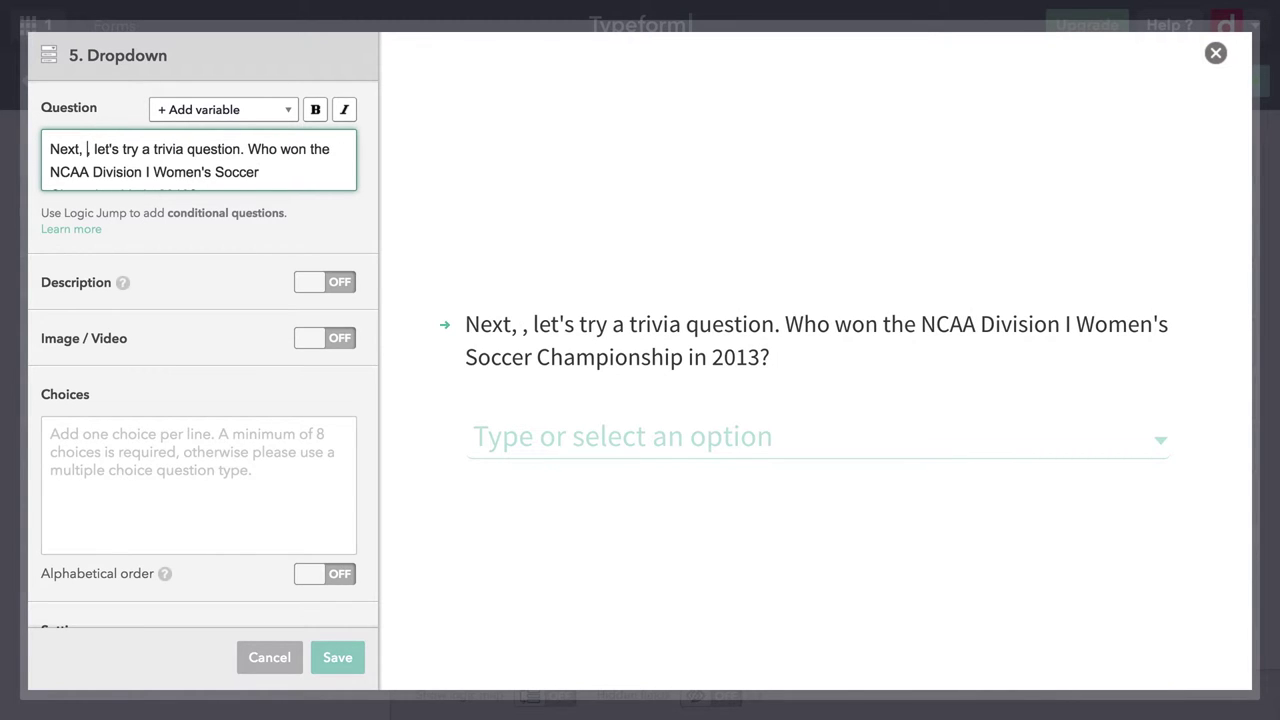
{"action": "left_click", "coordinate": [258, 112]}
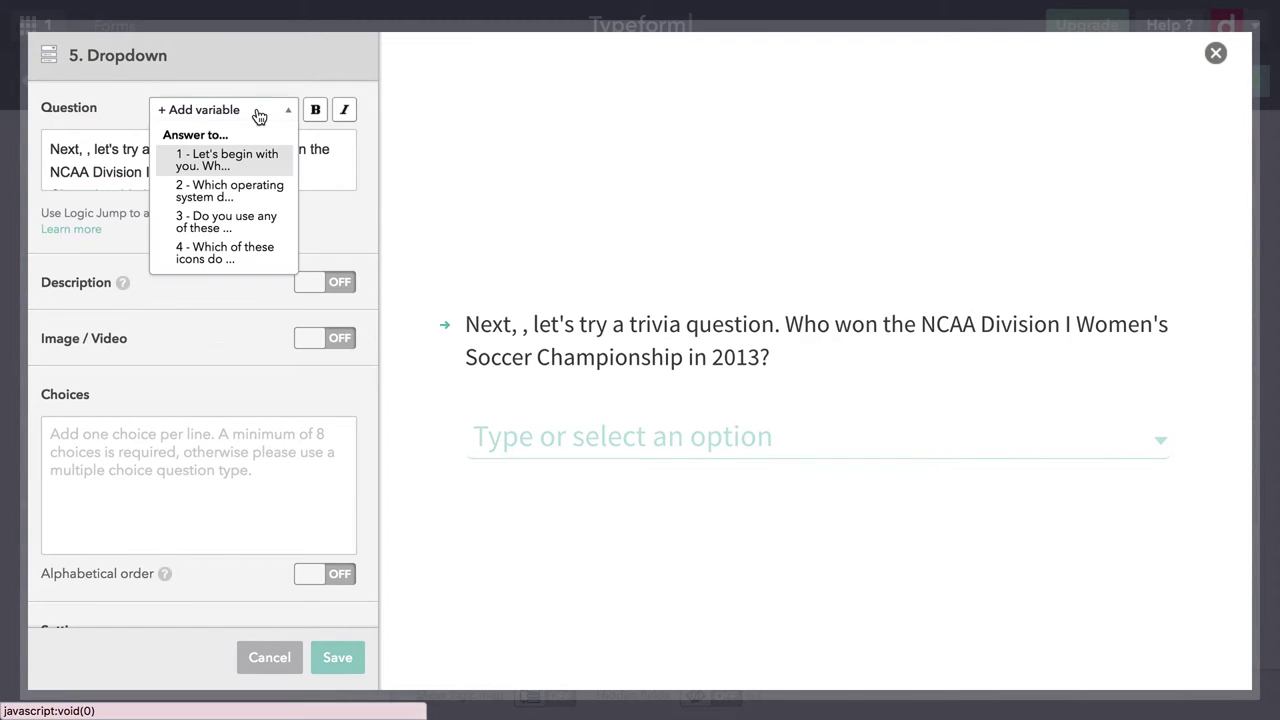
{"action": "left_click", "coordinate": [215, 162]}
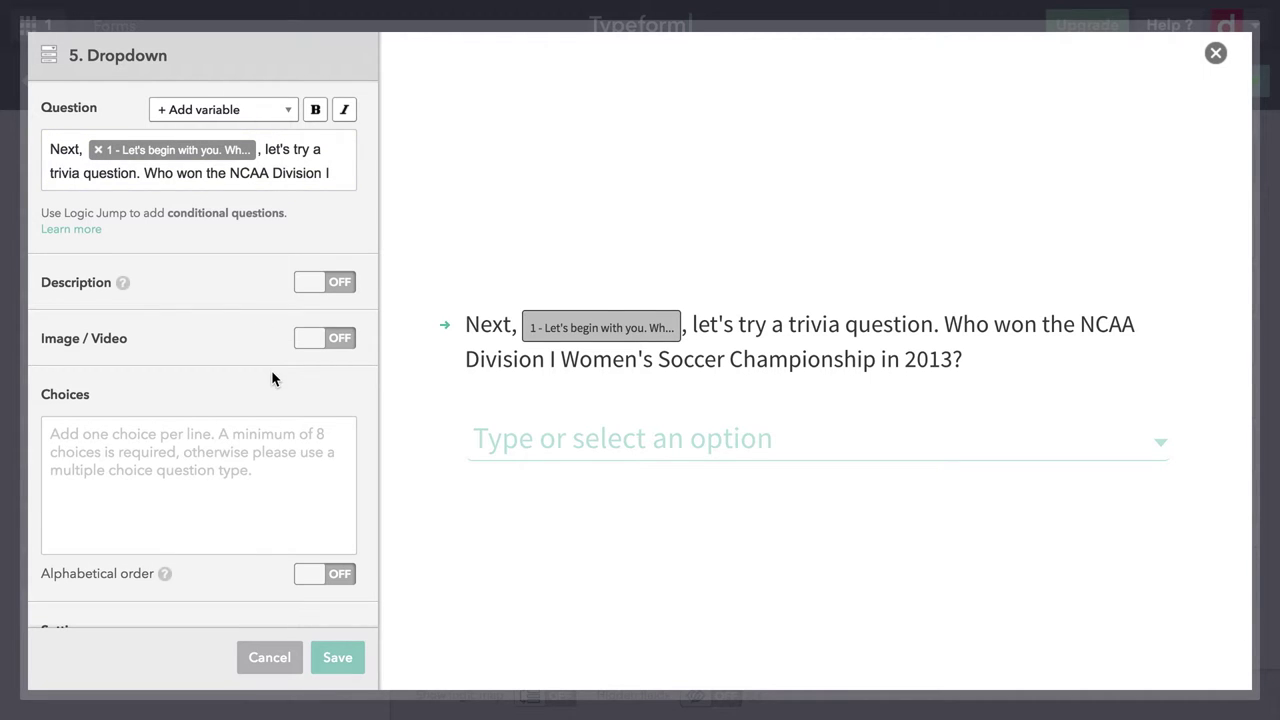
{"action": "scroll", "coordinate": [271, 377], "scroll_direction": "down", "scroll_amount": 2}
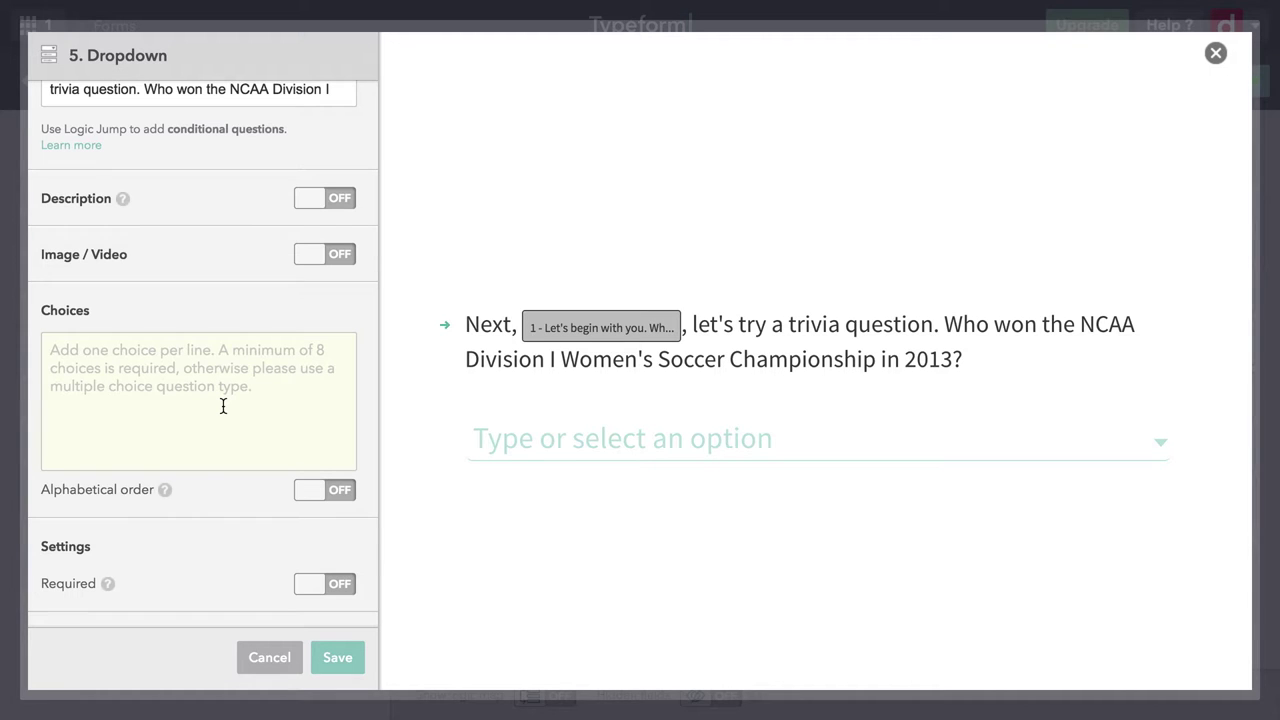
Step: Paste the college list, Stanford through Utah, as dropdown choices and turn on Alphabetical order
{"action": "left_click", "coordinate": [223, 406]}
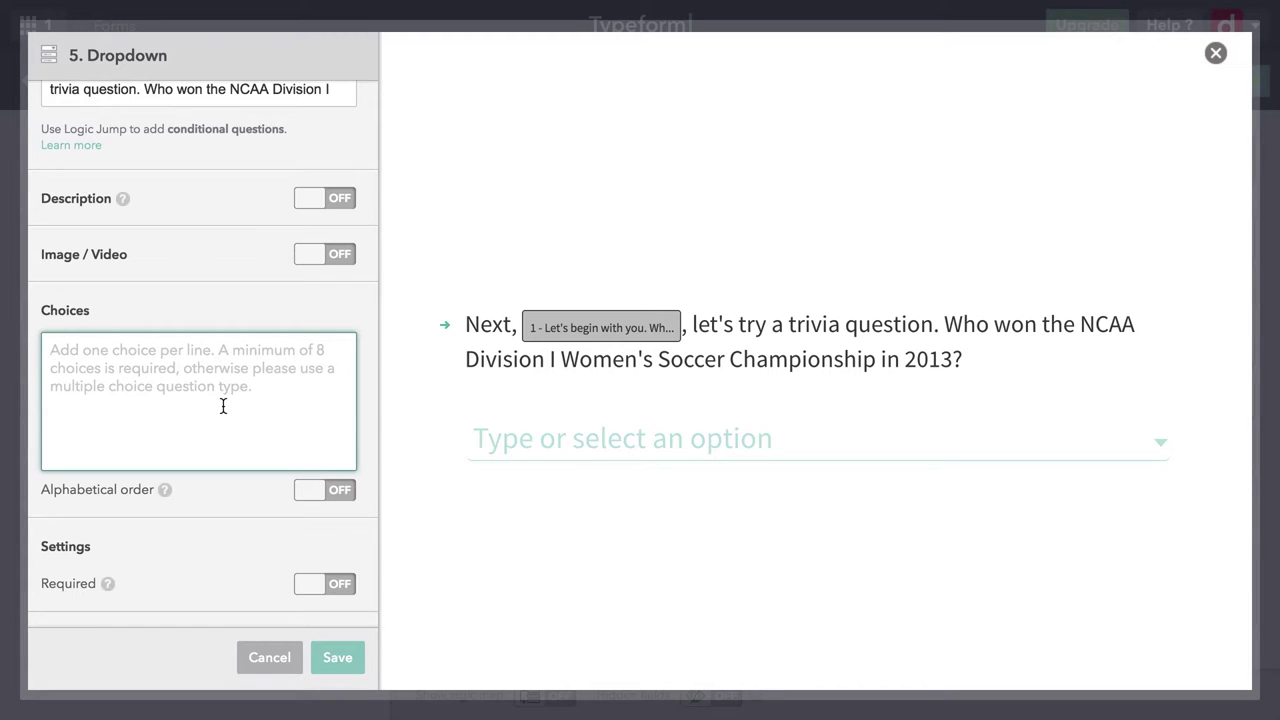
{"action": "type", "text": "Nebraska Minnesota Kansas Ohio St. Rutgers Northwestern Utah"}
{"action": "scroll", "coordinate": [223, 405], "scroll_direction": "up", "scroll_amount": 5}
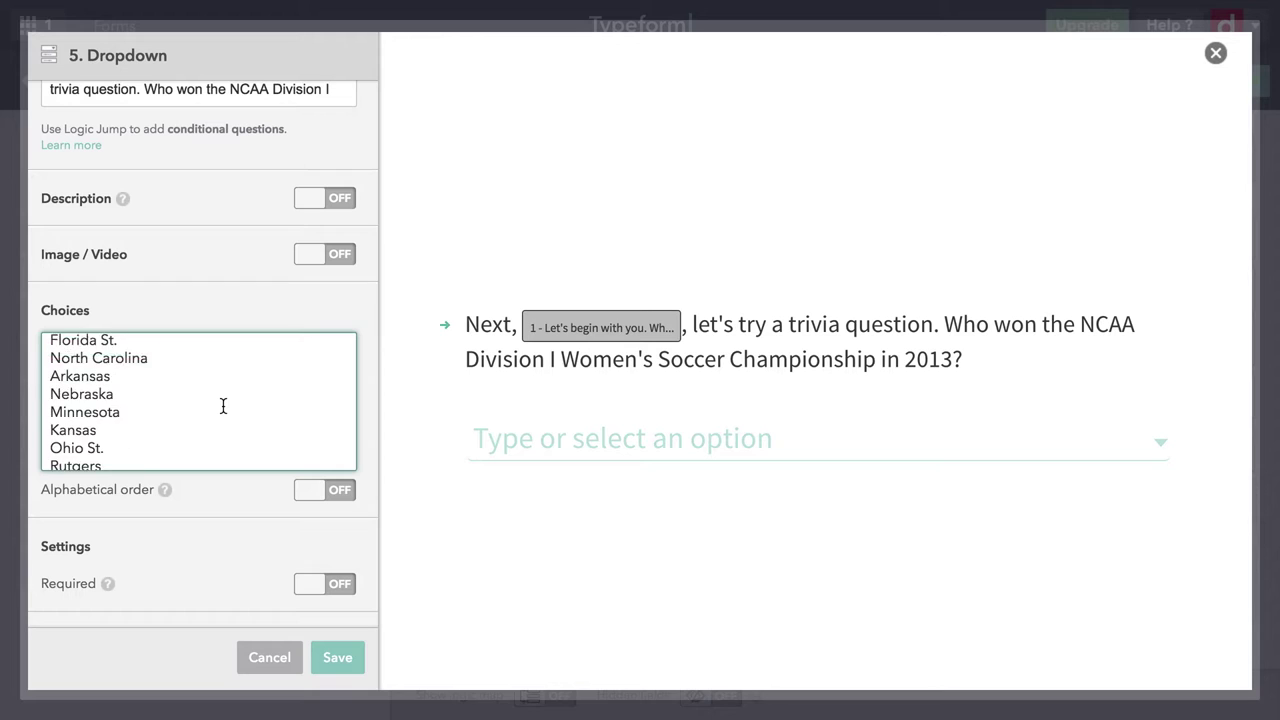
{"action": "scroll", "coordinate": [223, 405], "scroll_direction": "up", "scroll_amount": 5}
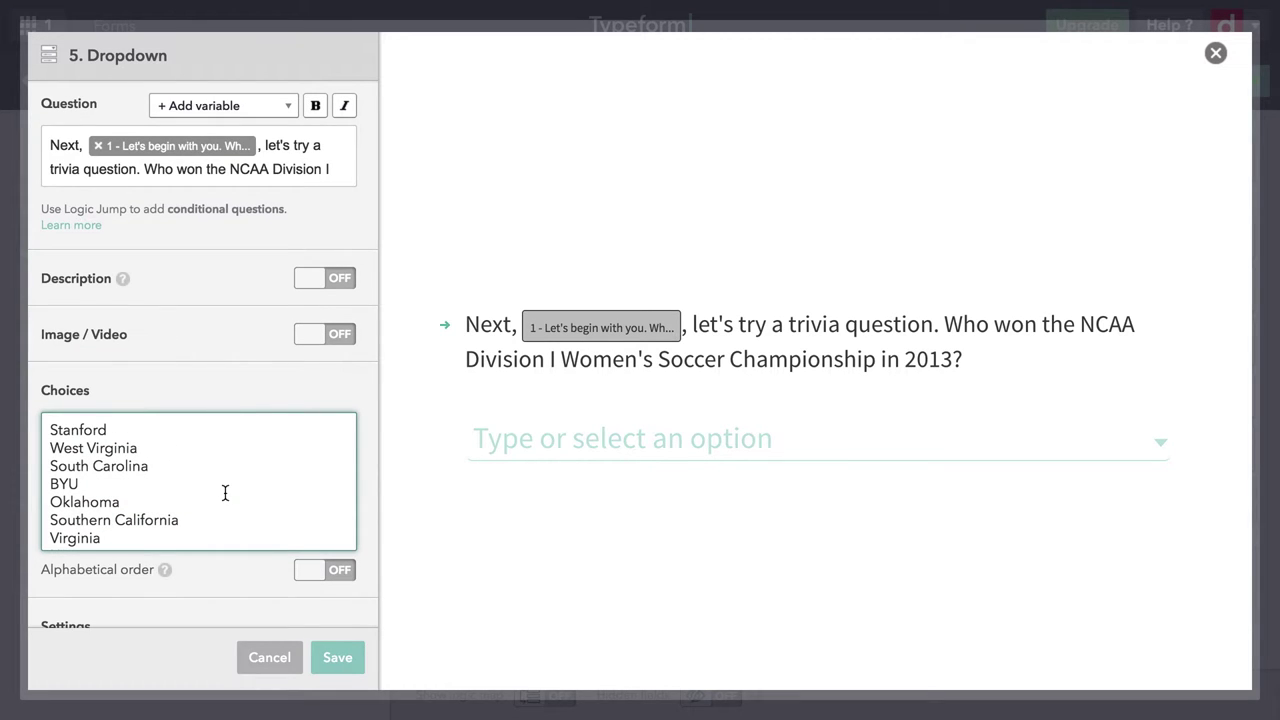
{"action": "scroll", "coordinate": [225, 492], "scroll_direction": "down", "scroll_amount": 6}
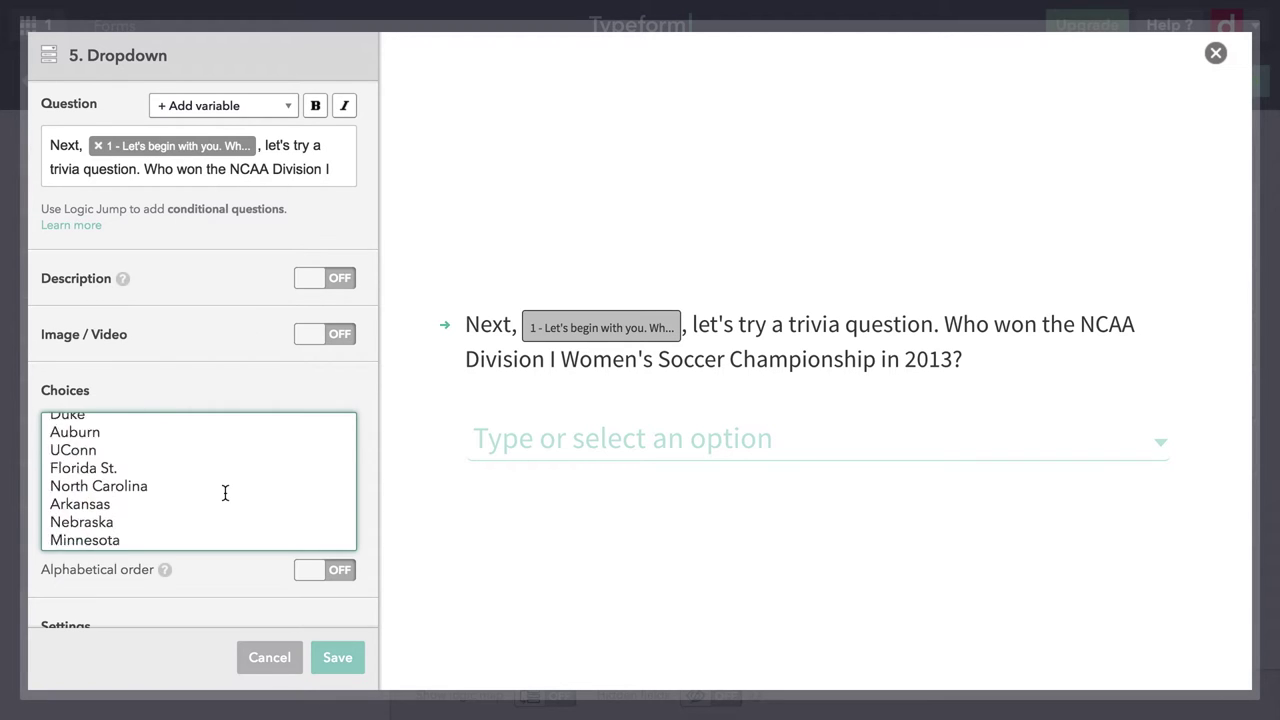
{"action": "scroll", "coordinate": [225, 492], "scroll_direction": "down", "scroll_amount": 5}
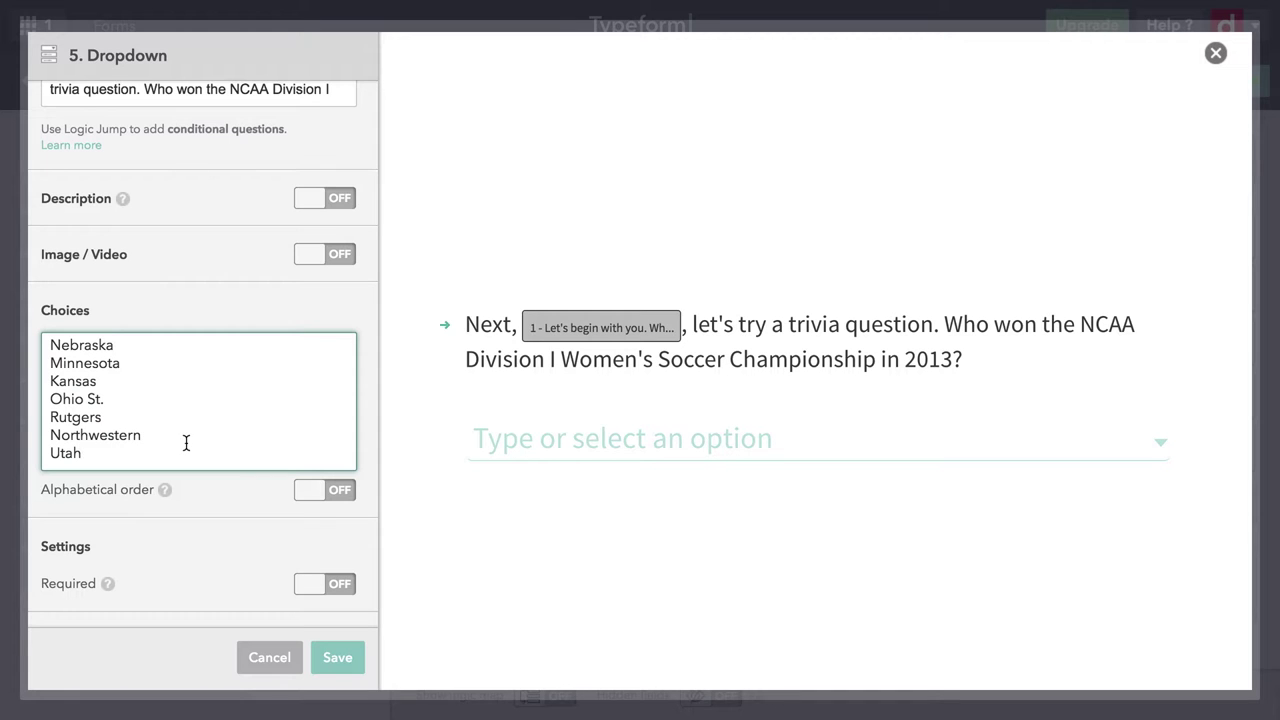
{"action": "scroll", "coordinate": [186, 443], "scroll_direction": "up", "scroll_amount": 5}
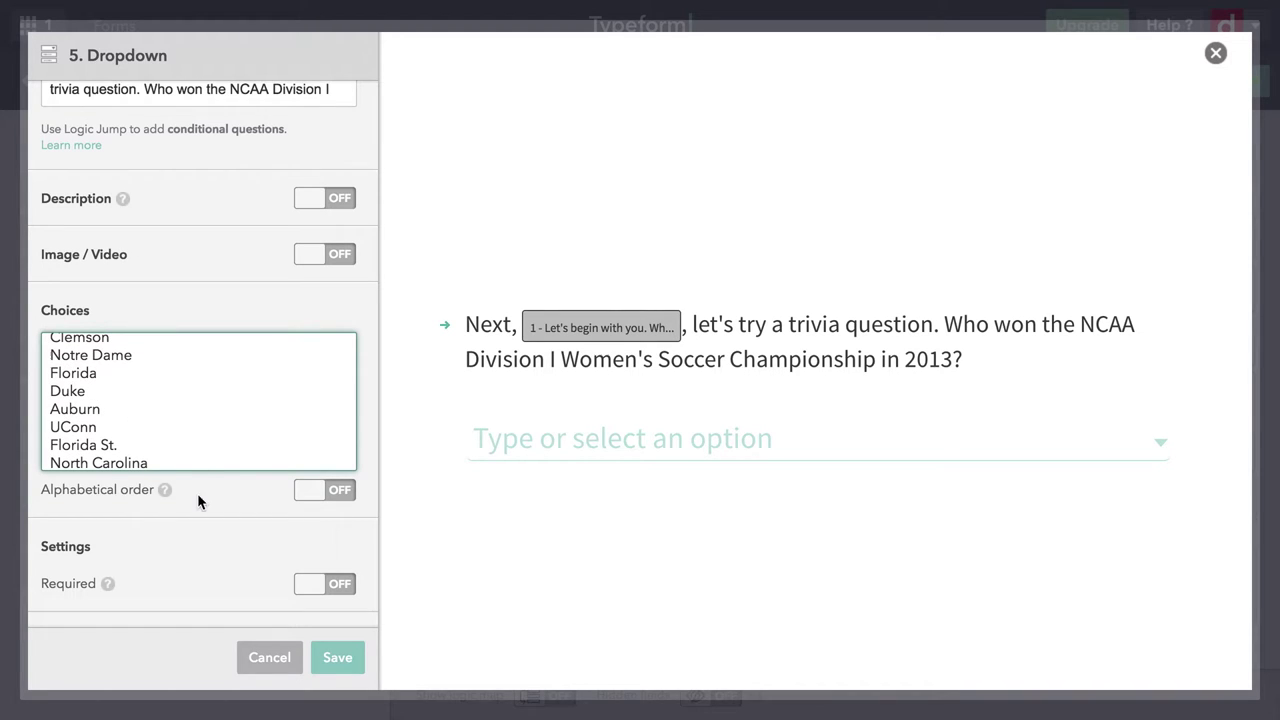
{"action": "mouse_move", "coordinate": [165, 497]}
{"action": "left_click", "coordinate": [312, 495]}
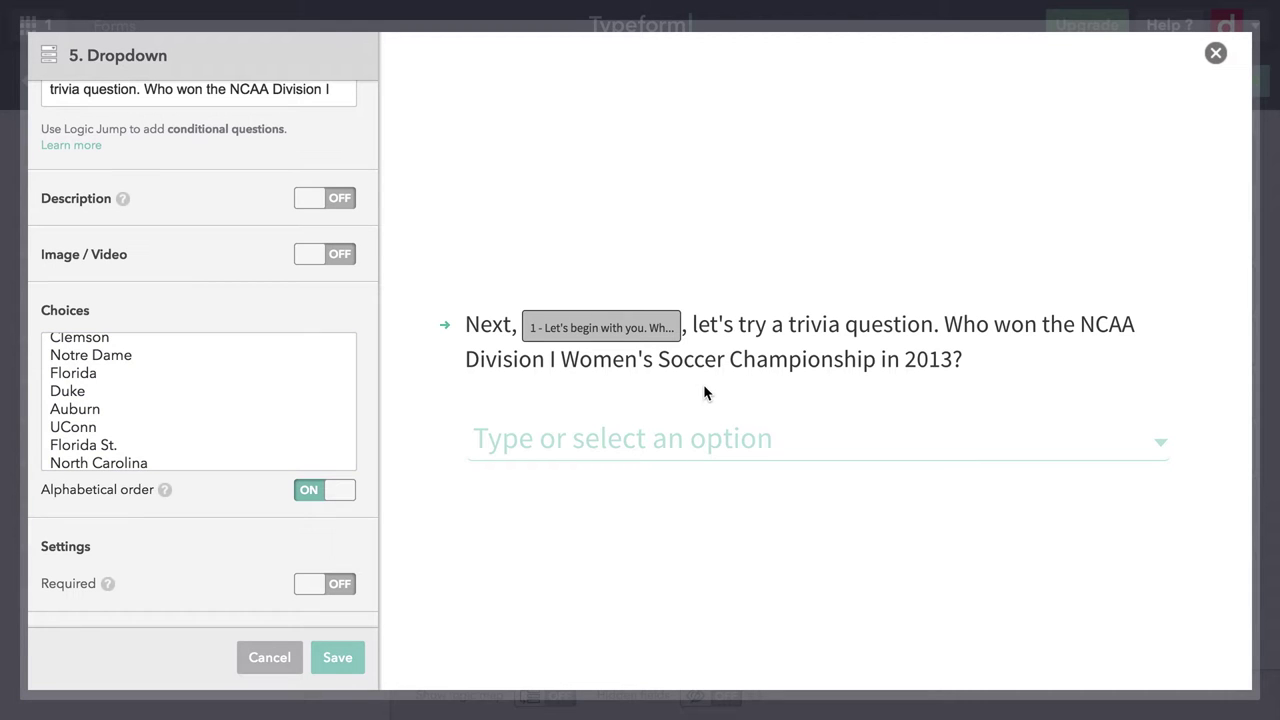
Step: Check the dropdown's college options in the preview, then save question 5
{"action": "left_click", "coordinate": [1160, 445]}
{"action": "scroll", "coordinate": [966, 462], "scroll_direction": "down", "scroll_amount": 5}
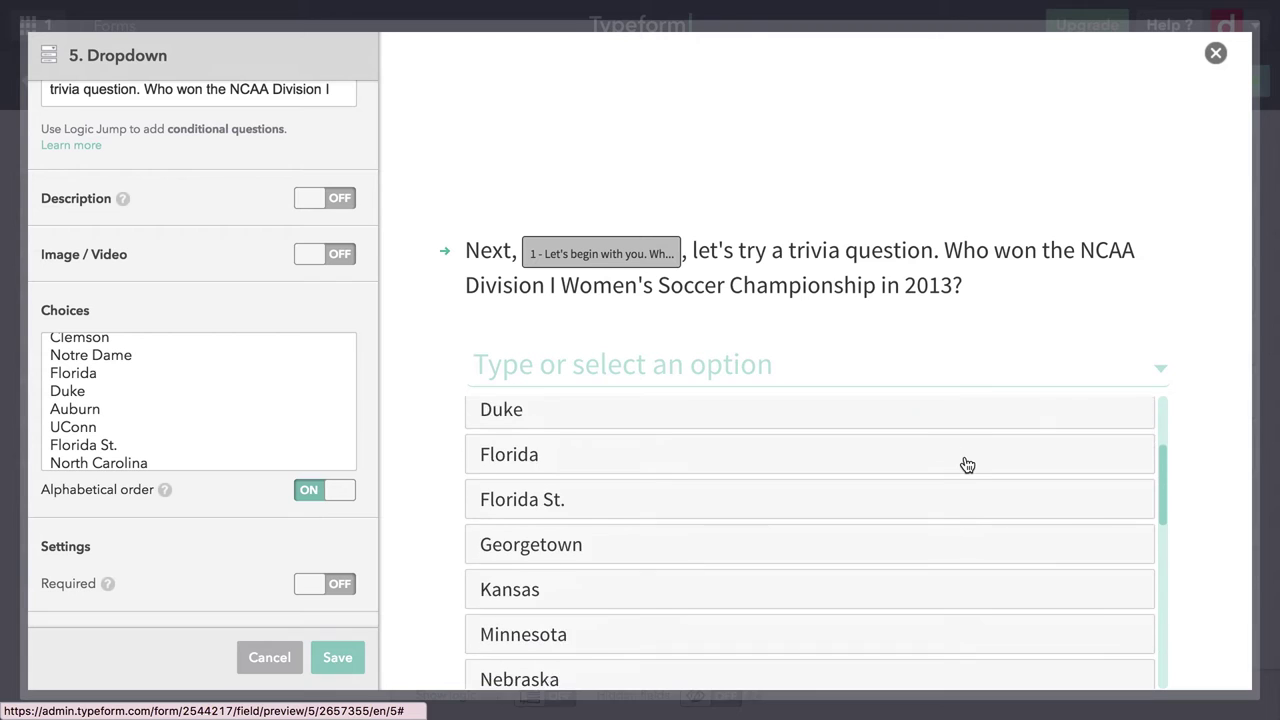
{"action": "left_click", "coordinate": [1216, 336]}
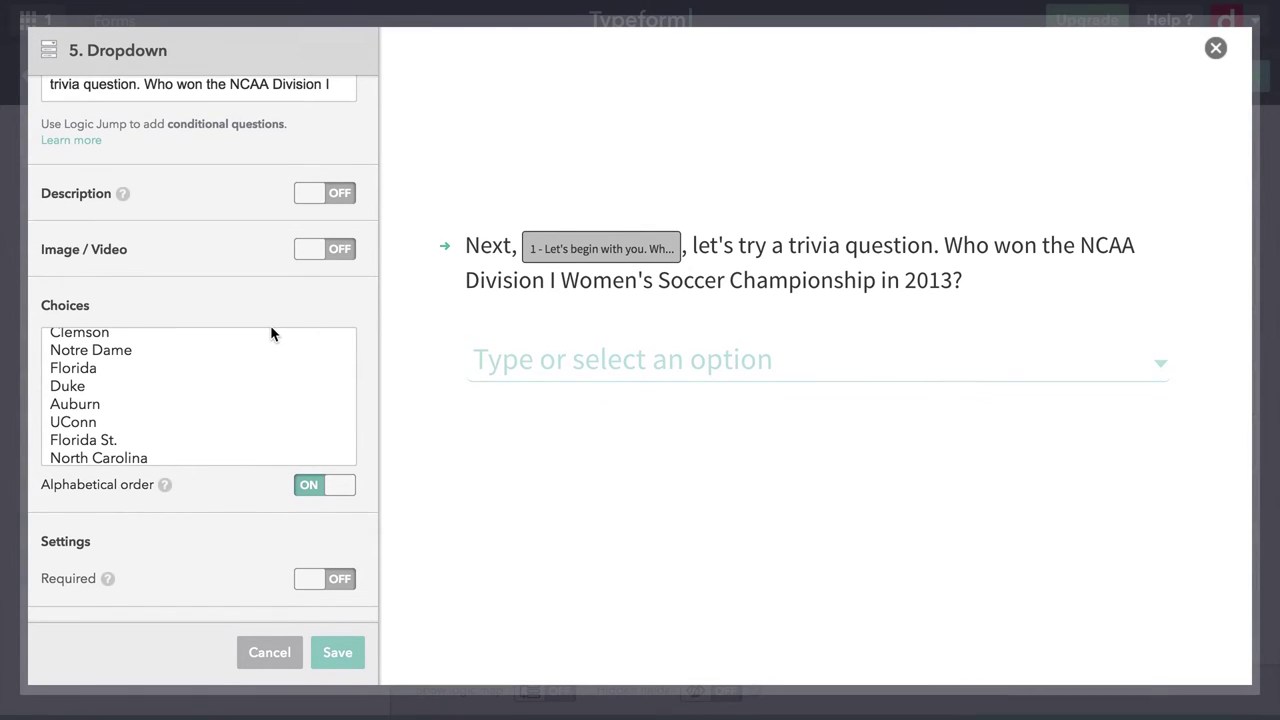
{"action": "scroll", "coordinate": [270, 327], "scroll_direction": "down", "scroll_amount": 2}
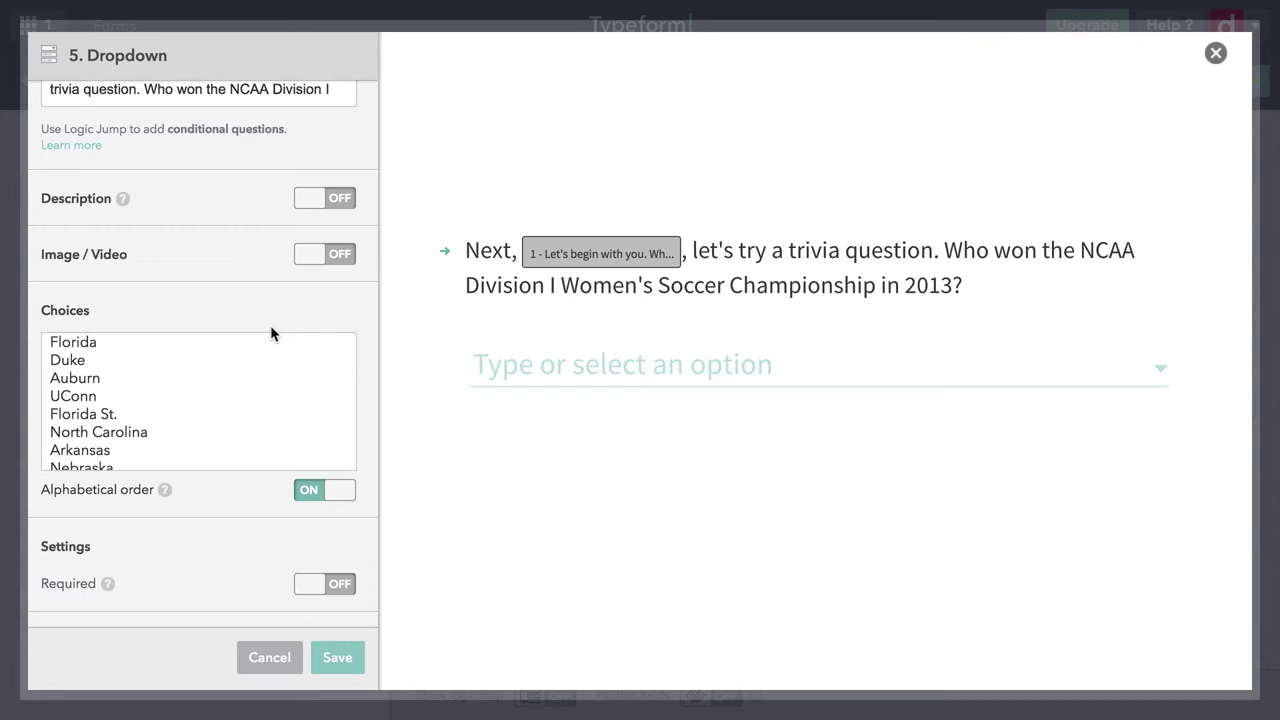
{"action": "scroll", "coordinate": [270, 334], "scroll_direction": "down", "scroll_amount": 1}
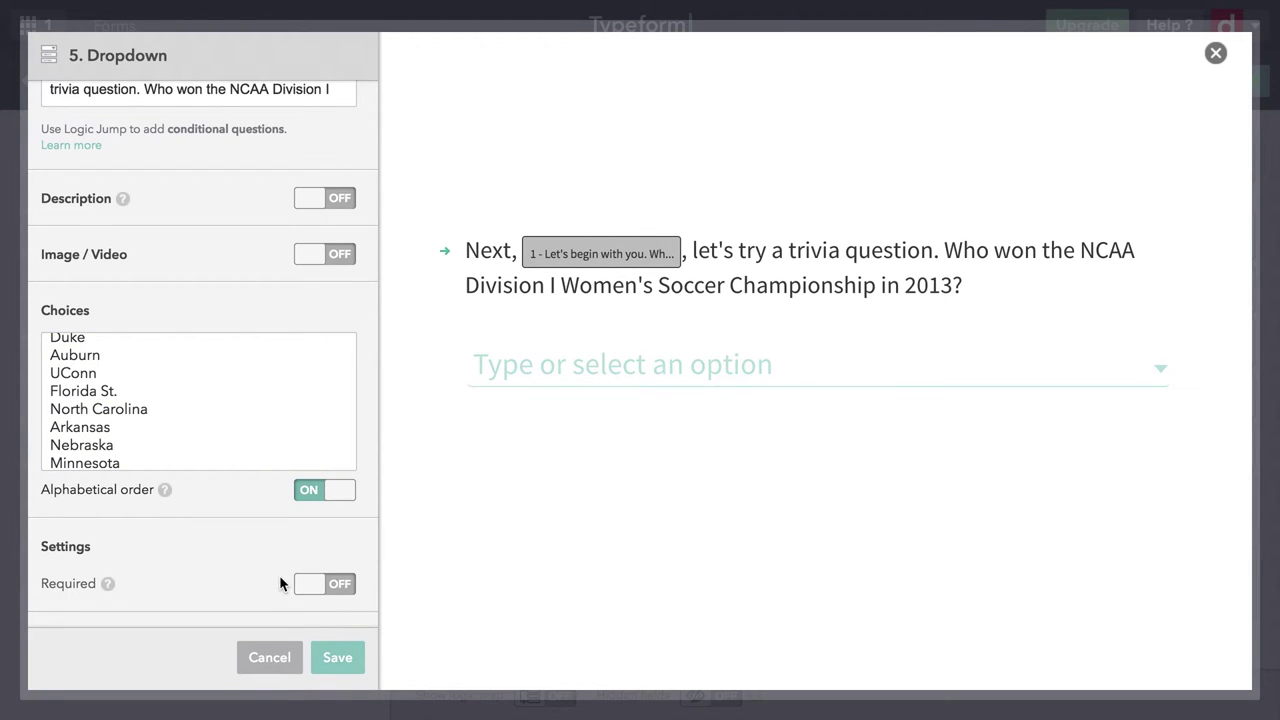
{"action": "left_click", "coordinate": [338, 659]}
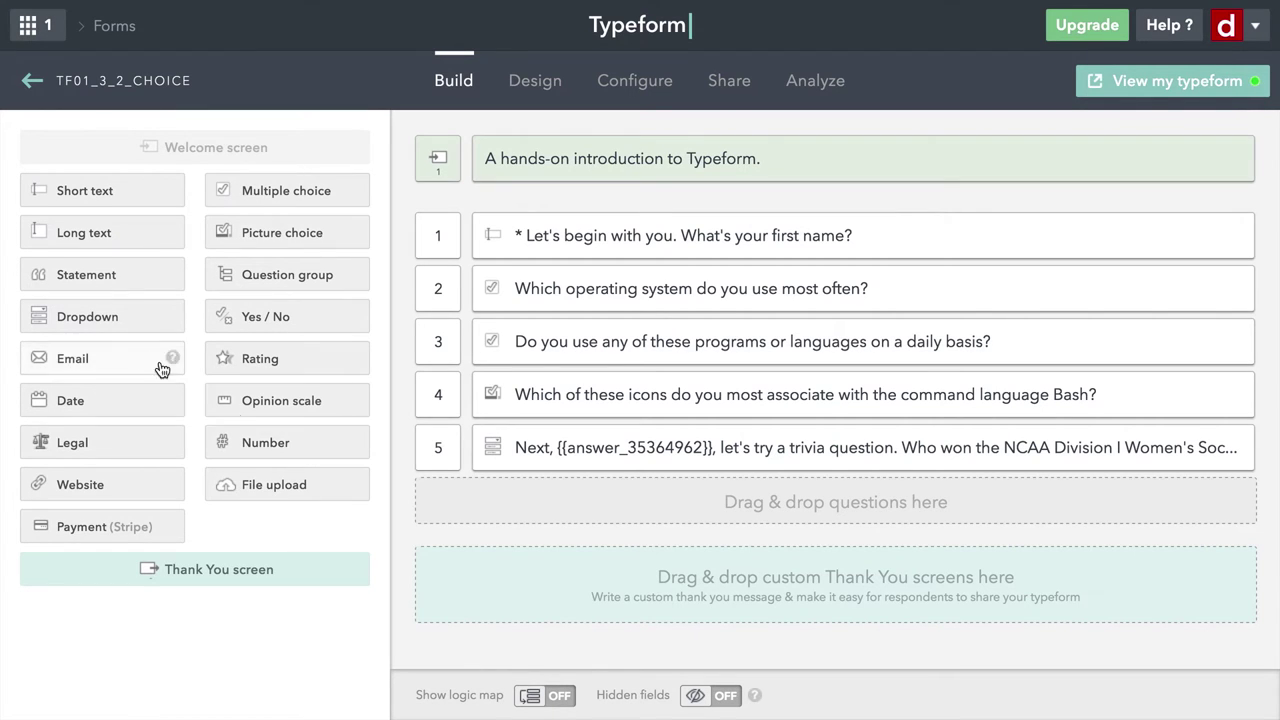
Step: Add a statement after question 5 with the UCLA answer text and an 'I knew that...' button
{"action": "left_click_drag", "start_coordinate": [52, 278], "coordinate": [500, 490]}
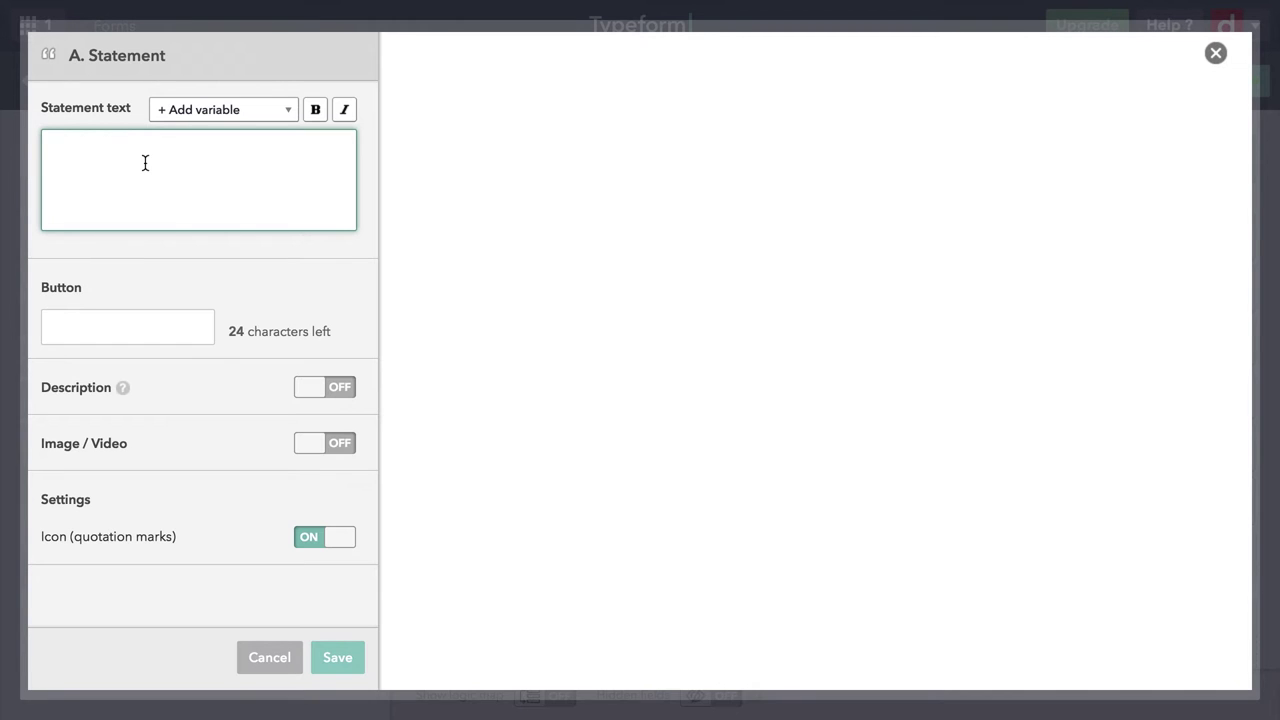
{"action": "type", "text": "I'm not keeping score but, in case you're wondering, it was UCLA. Go Bruins!"}
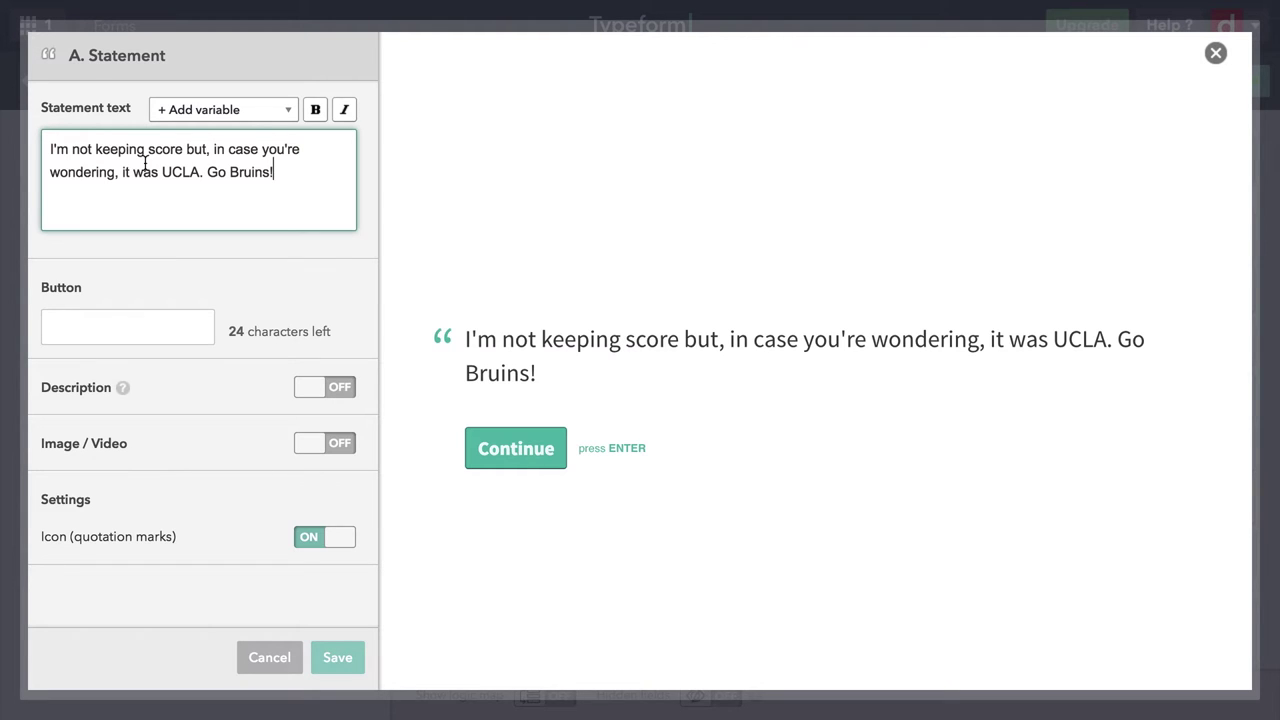
{"action": "left_click", "coordinate": [139, 340]}
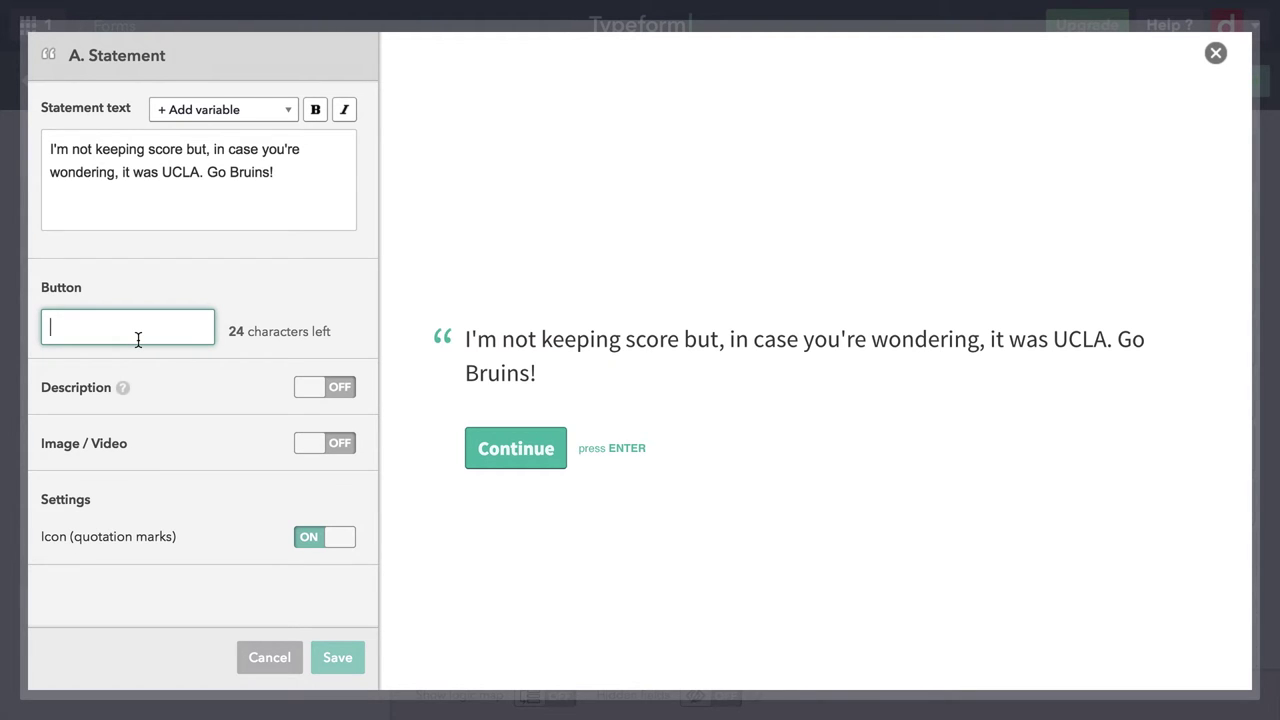
{"action": "type", "text": "I knew"}
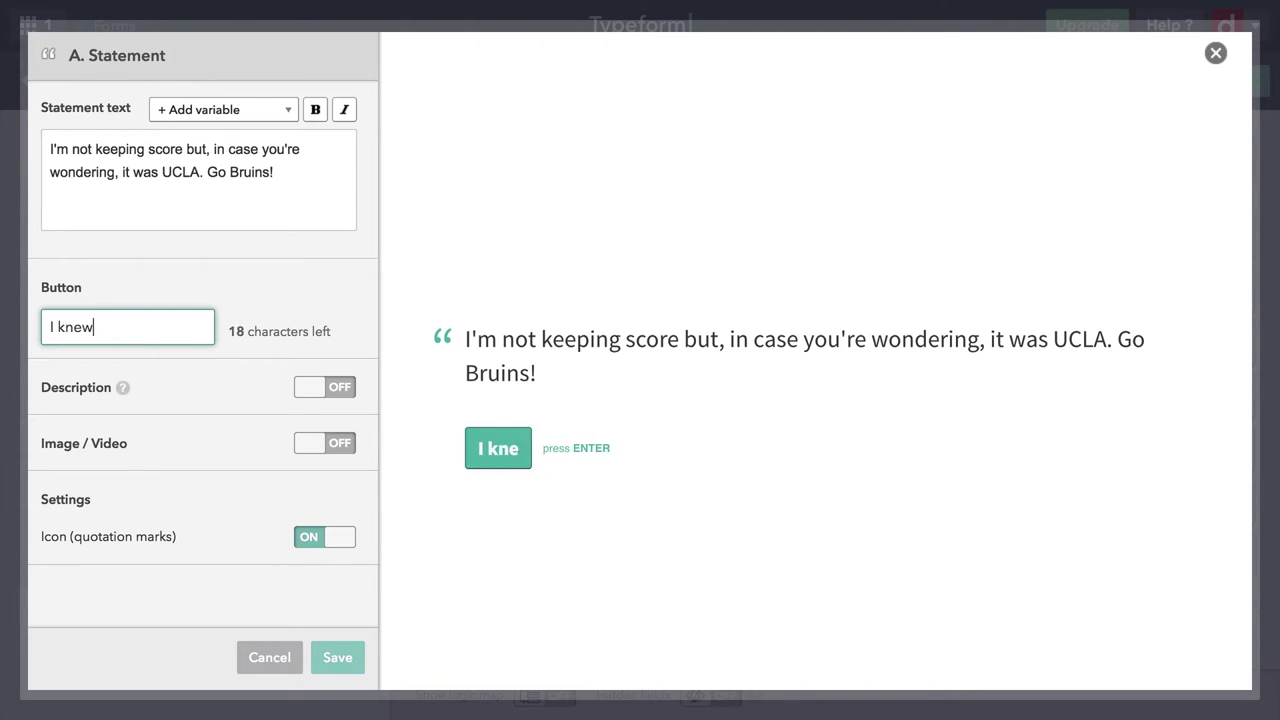
{"action": "type", "text": " that..."}
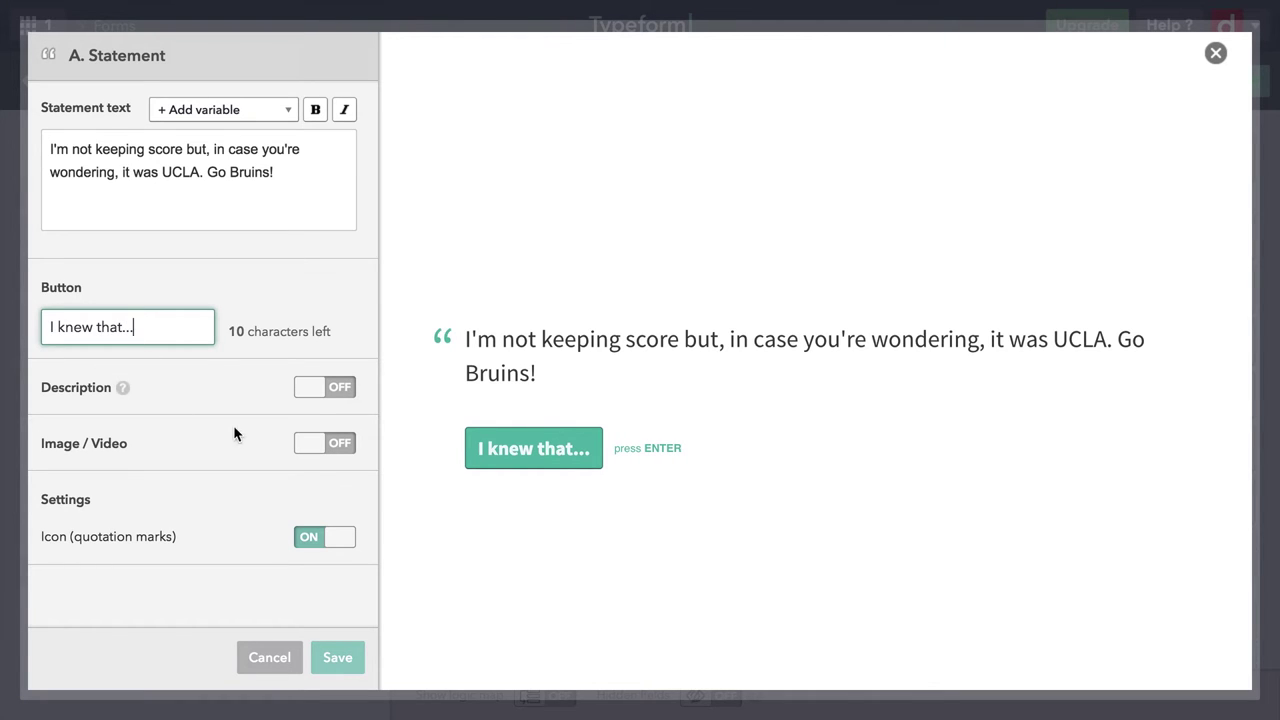
Step: Attach the UCLA.jpg image to the statement and save it
{"action": "left_click", "coordinate": [313, 449]}
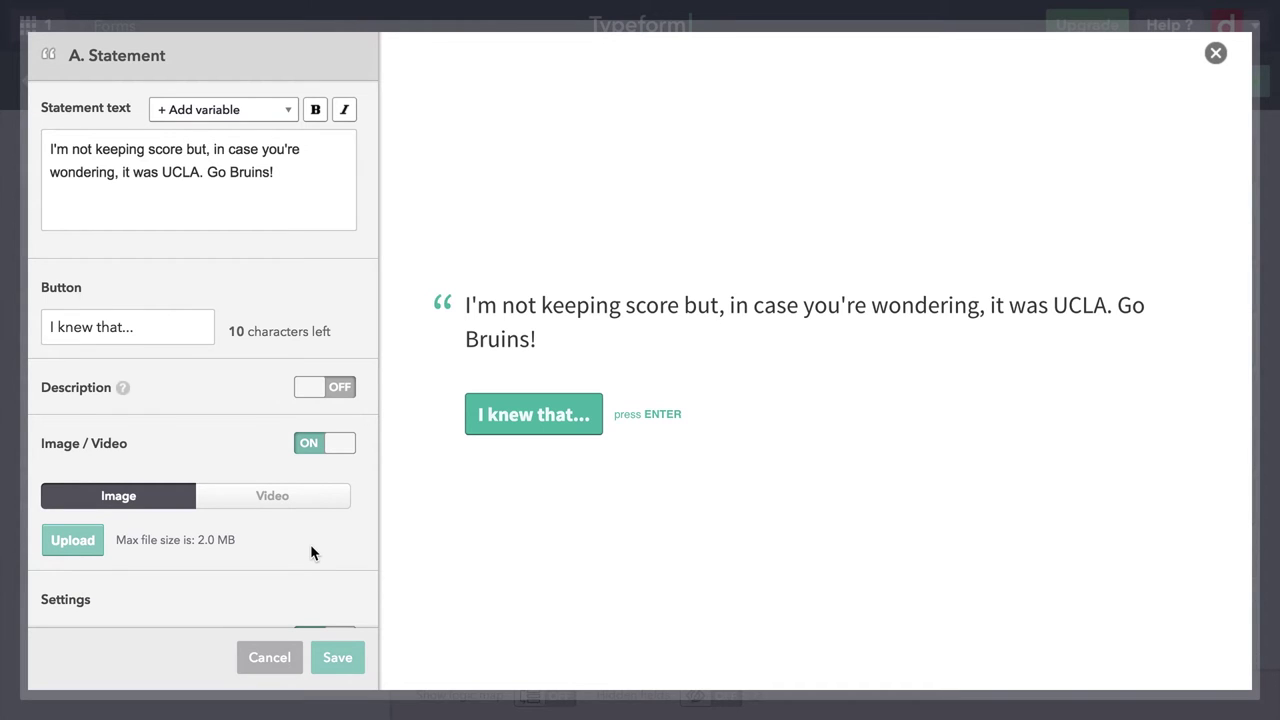
{"action": "left_click", "coordinate": [86, 547]}
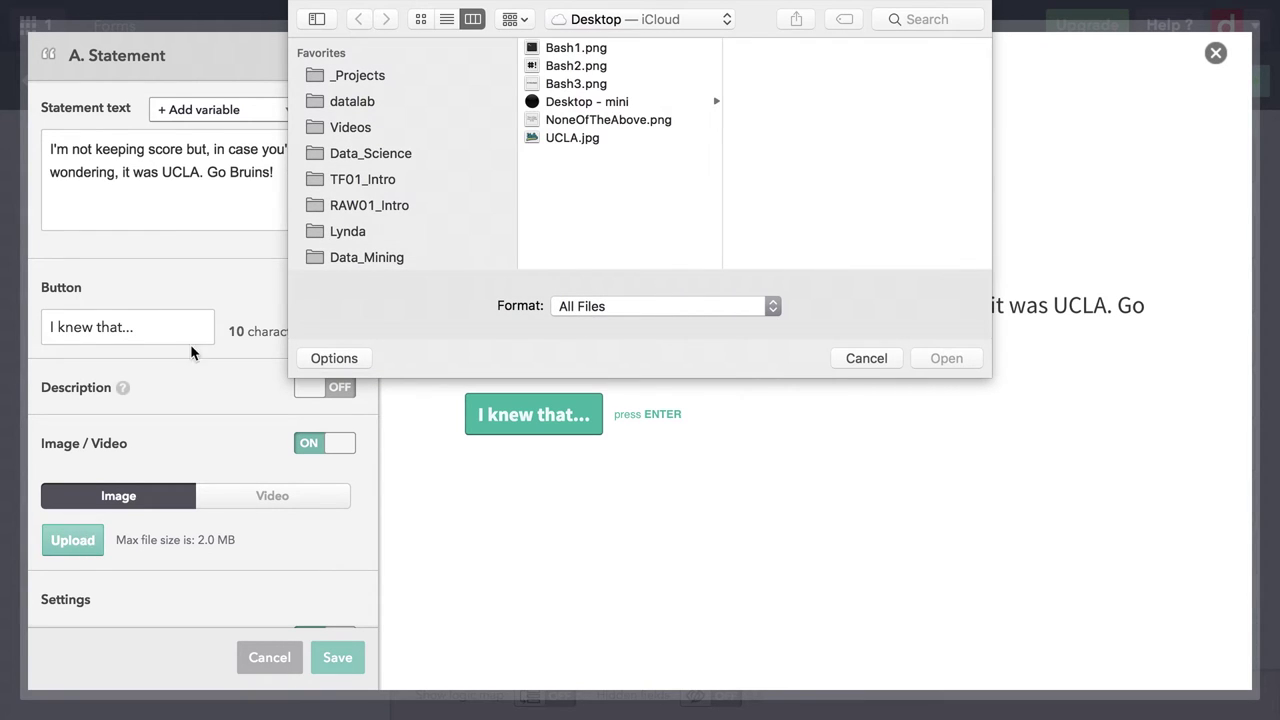
{"action": "left_click", "coordinate": [575, 140]}
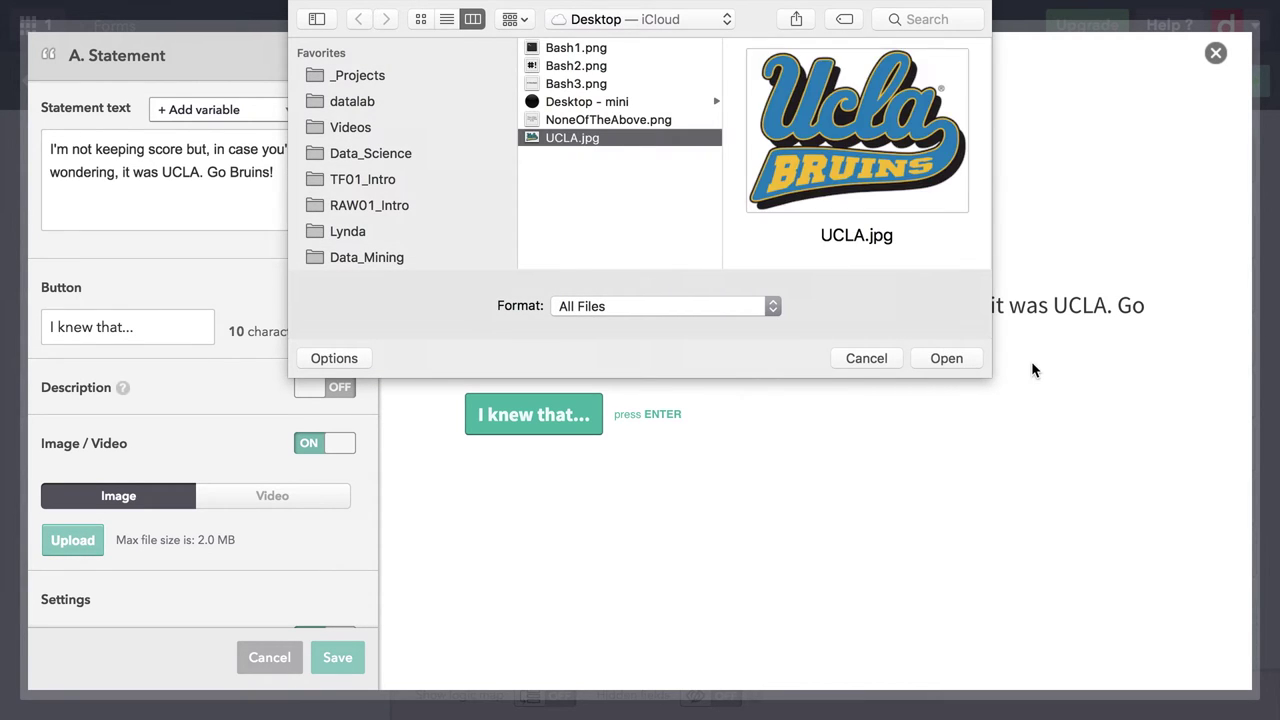
{"action": "left_click", "coordinate": [956, 358]}
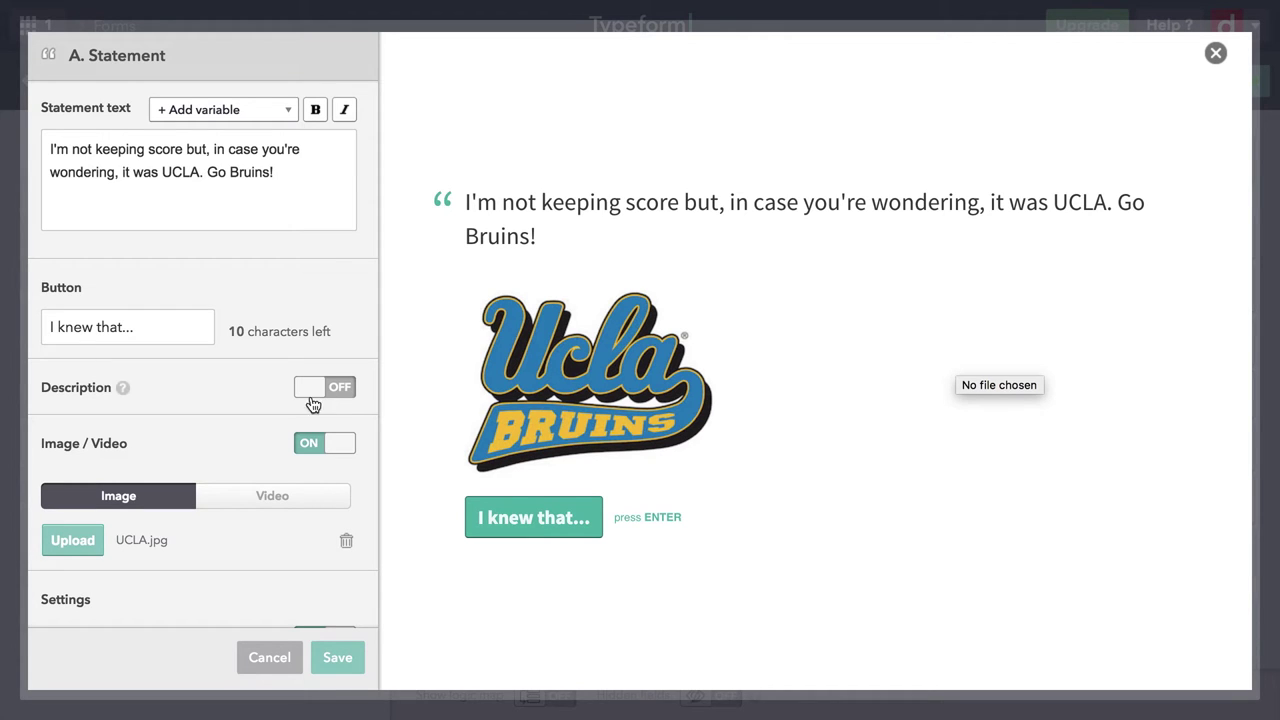
{"action": "scroll", "coordinate": [206, 455], "scroll_direction": "down", "scroll_amount": 2}
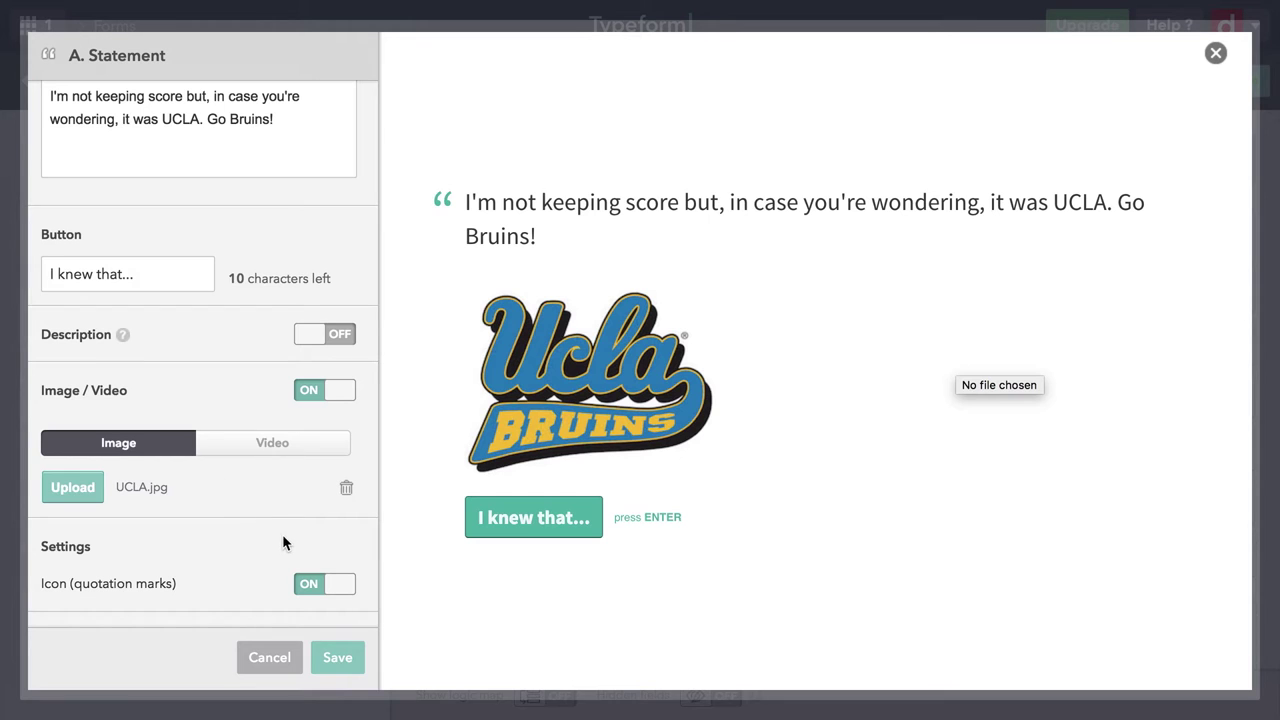
{"action": "left_click", "coordinate": [331, 662]}
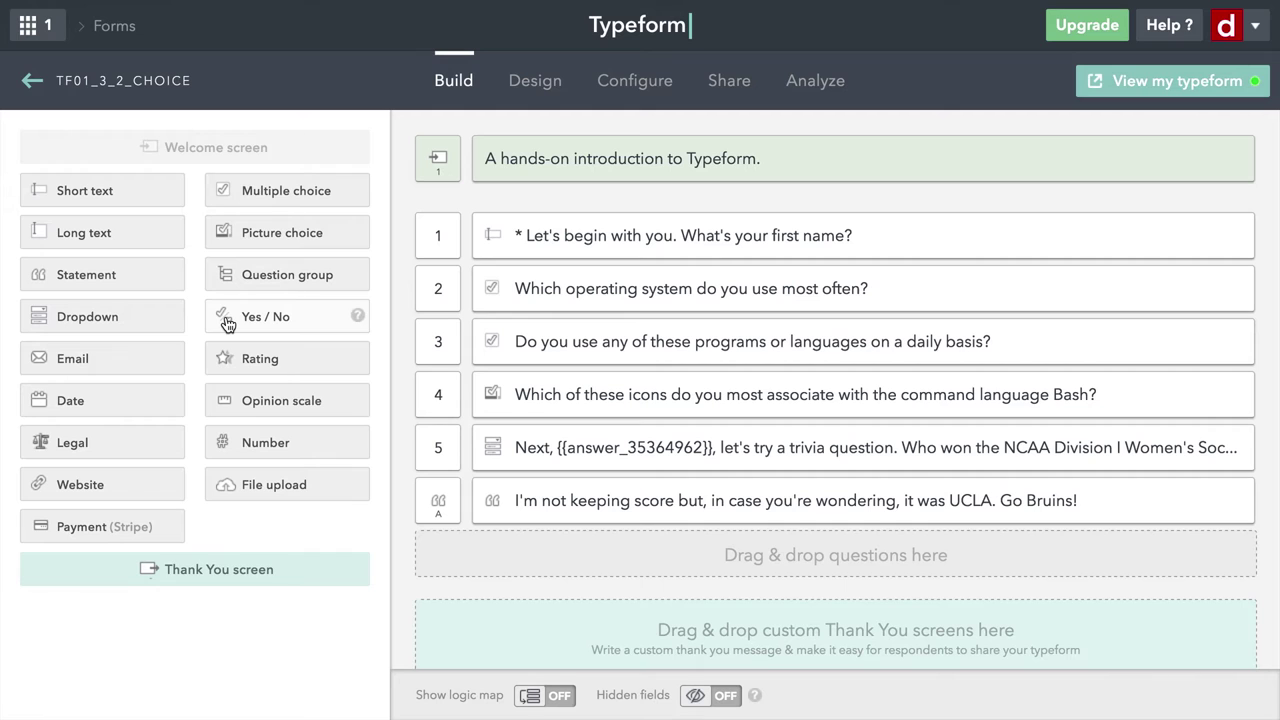
Step: Add a Yes/No question on knowing UCLA won, described 'Tell the truth now,' plus the first-name answer
{"action": "left_click_drag", "start_coordinate": [228, 323], "coordinate": [507, 550]}
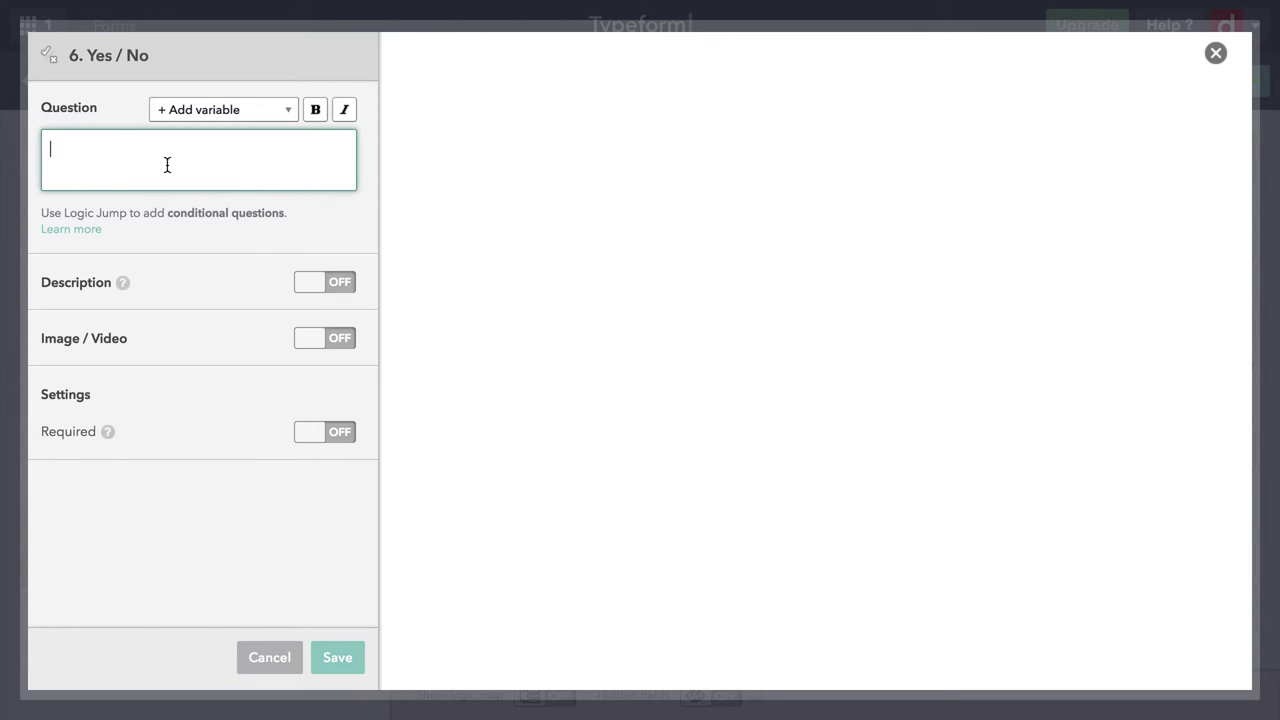
{"action": "type", "text": "Did you really know that UCLA won the NCAA Division I Women's Soccer Championship in 2013?"}
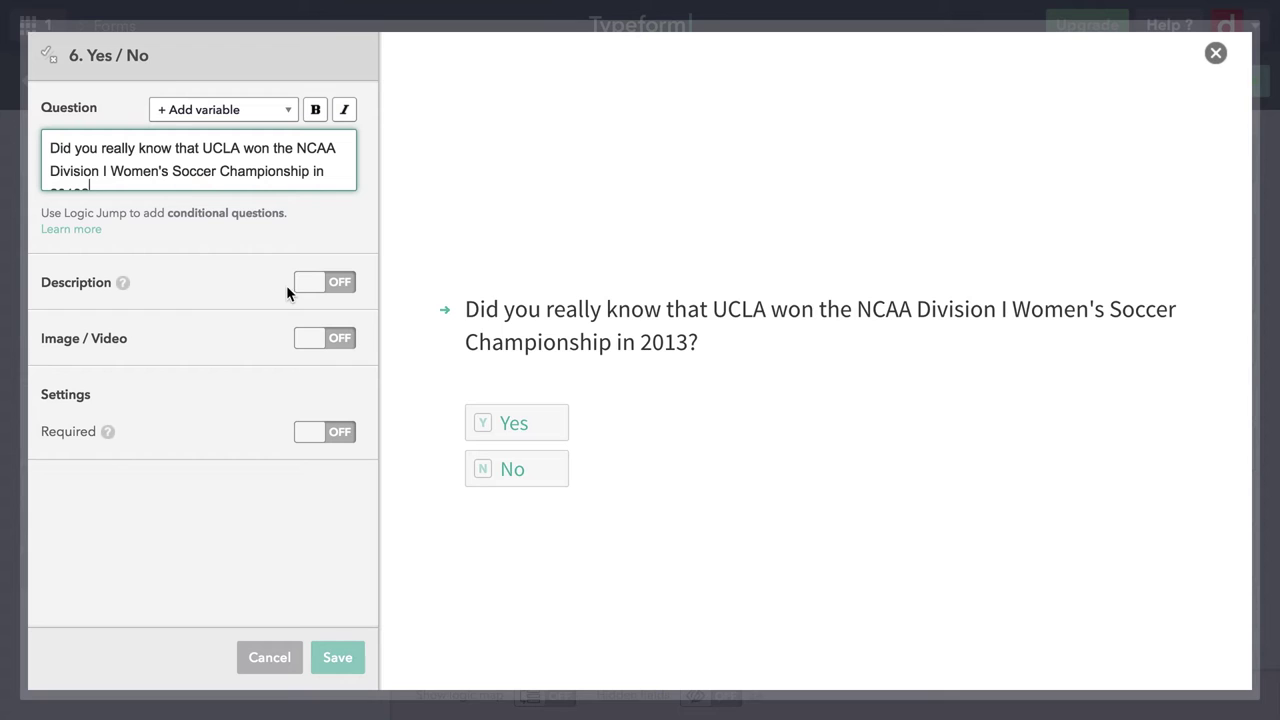
{"action": "left_click", "coordinate": [310, 293]}
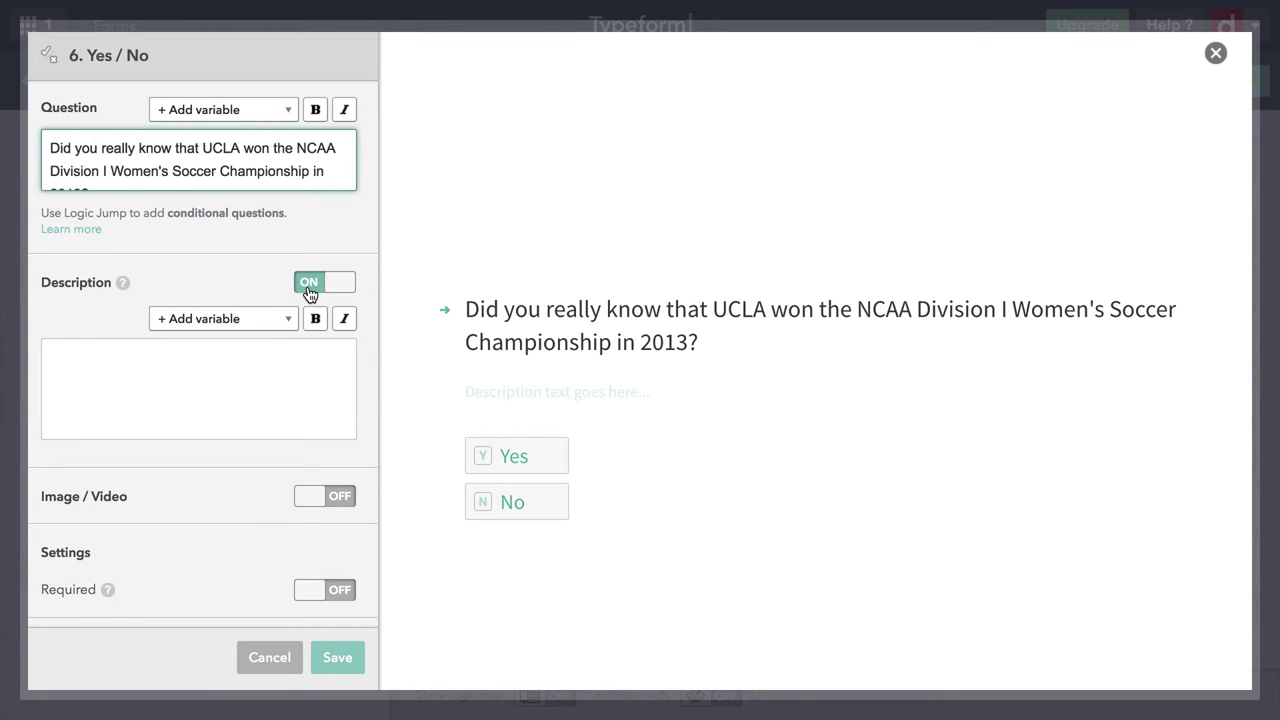
{"action": "left_click", "coordinate": [214, 384]}
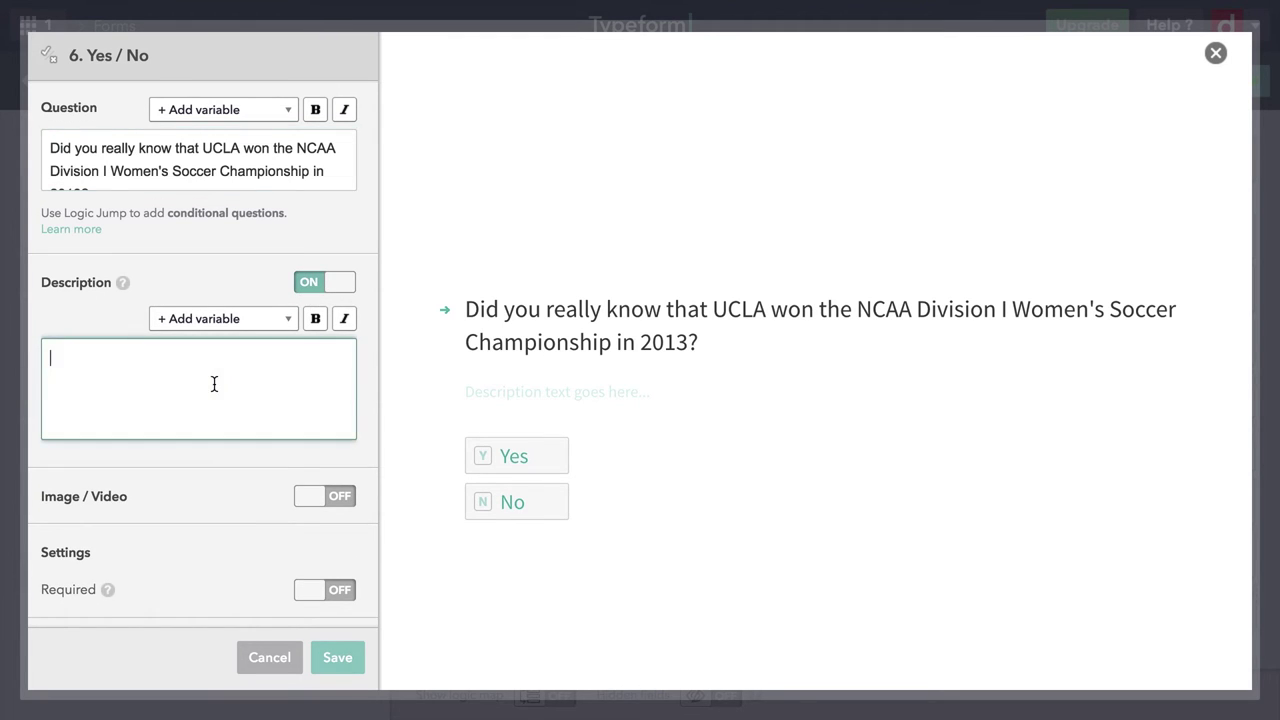
{"action": "type", "text": "Tell you t"}
{"action": "key", "text": "BackSpace"}
{"action": "key", "text": "BackSpace"}
{"action": "key", "text": "BackSpace"}
{"action": "key", "text": "BackSpace"}
{"action": "key", "text": "BackSpace"}
{"action": "type", "text": "the truth now,"}
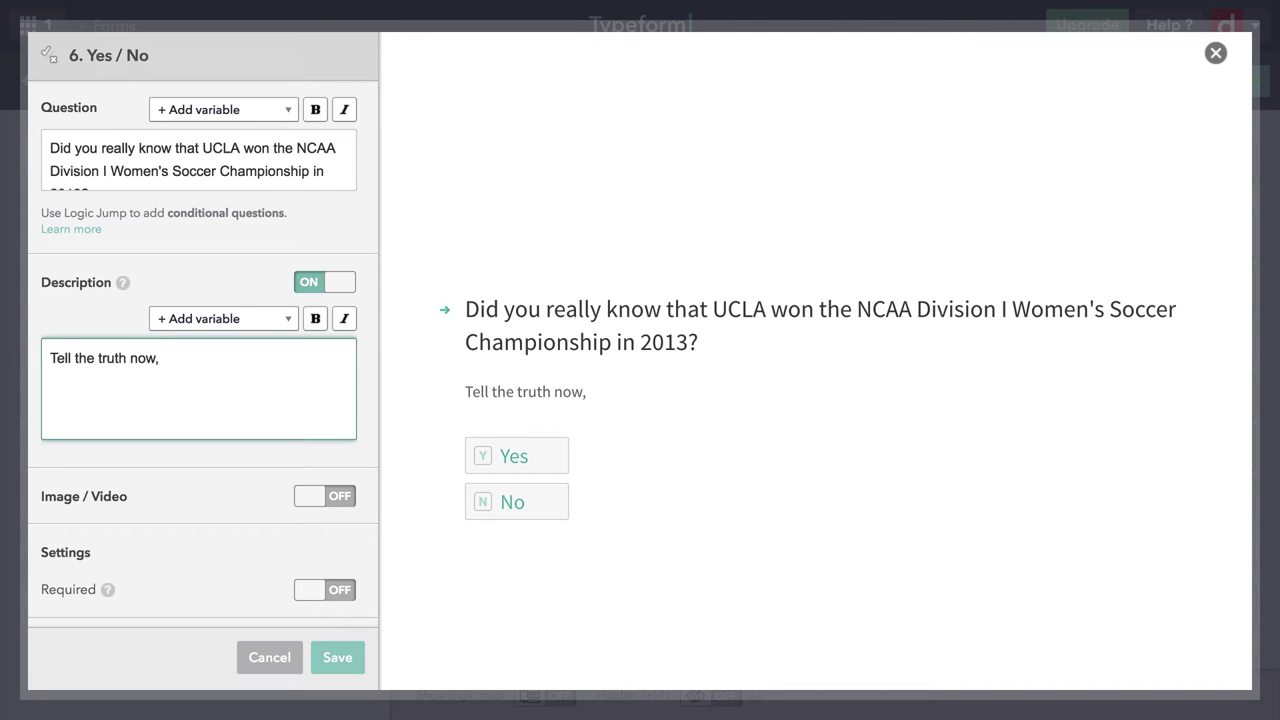
{"action": "left_click", "coordinate": [251, 328]}
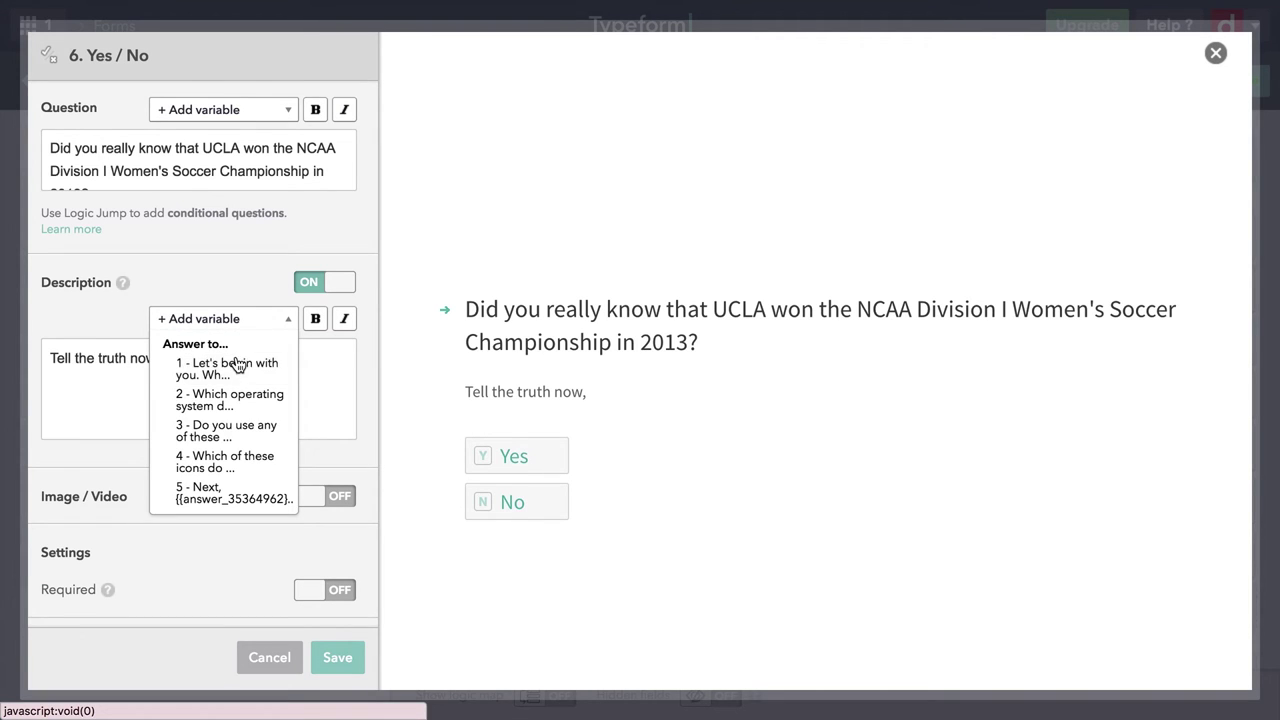
{"action": "left_click", "coordinate": [345, 363]}
{"action": "type", "text": "."}
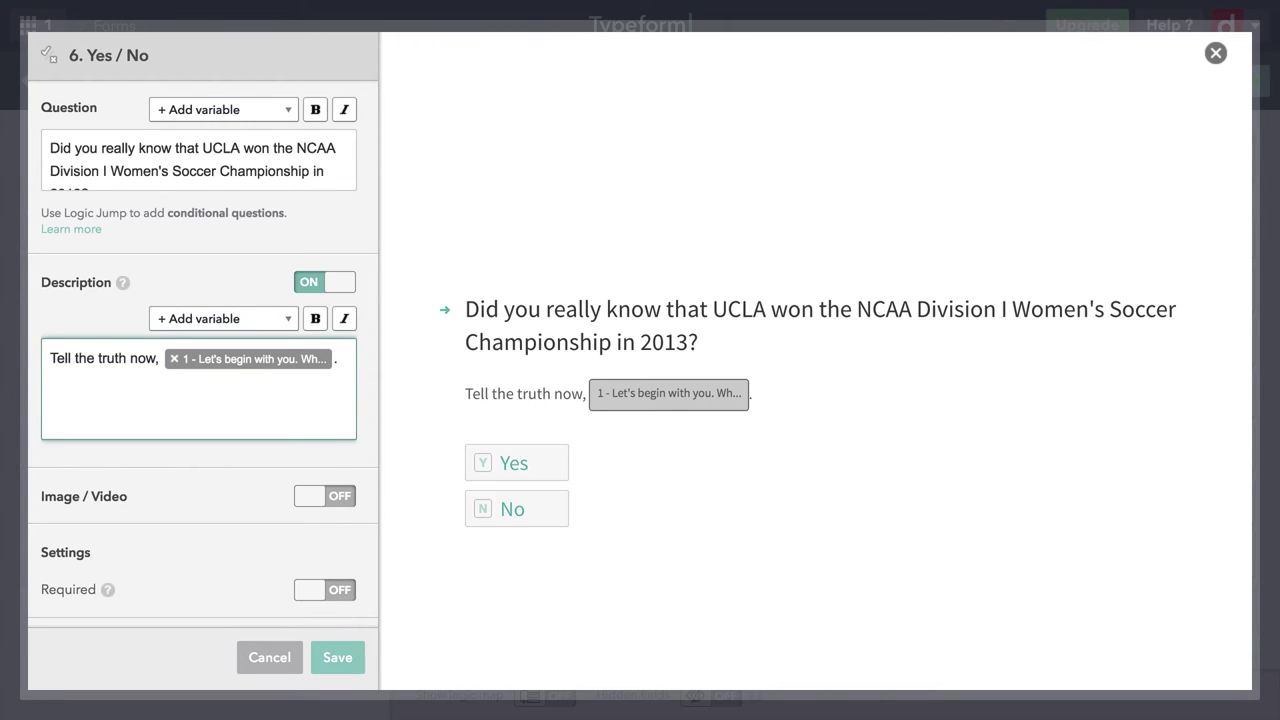
{"action": "left_click", "coordinate": [340, 662]}
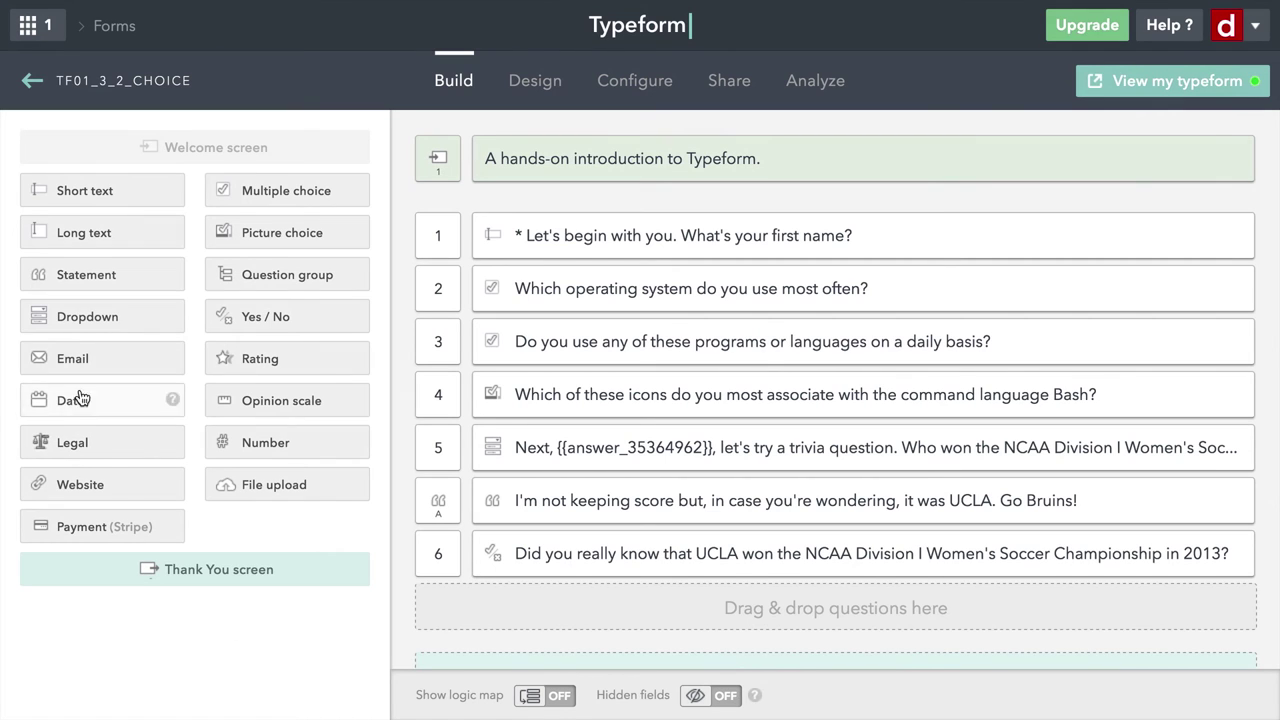
Step: Add a closing statement thanking respondents, with a 'You're Welcome!' button, and save it
{"action": "left_click_drag", "start_coordinate": [52, 284], "coordinate": [585, 596]}
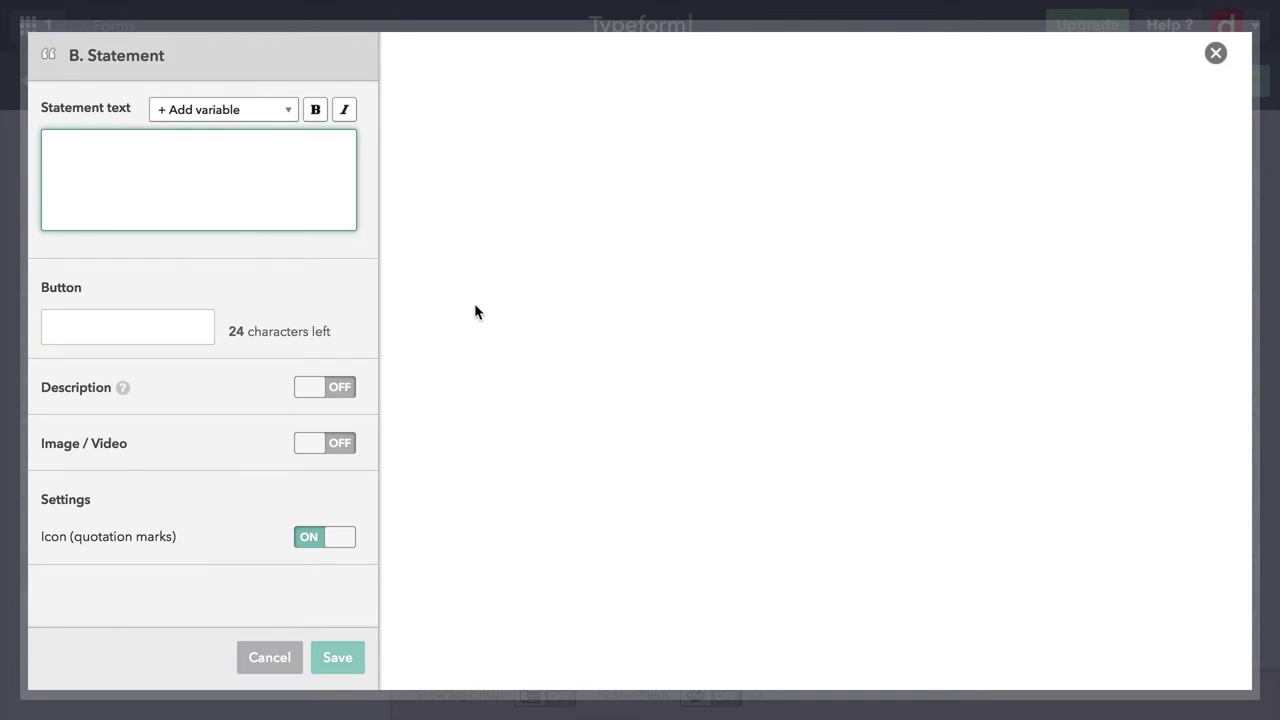
{"action": "type", "text": "W"}
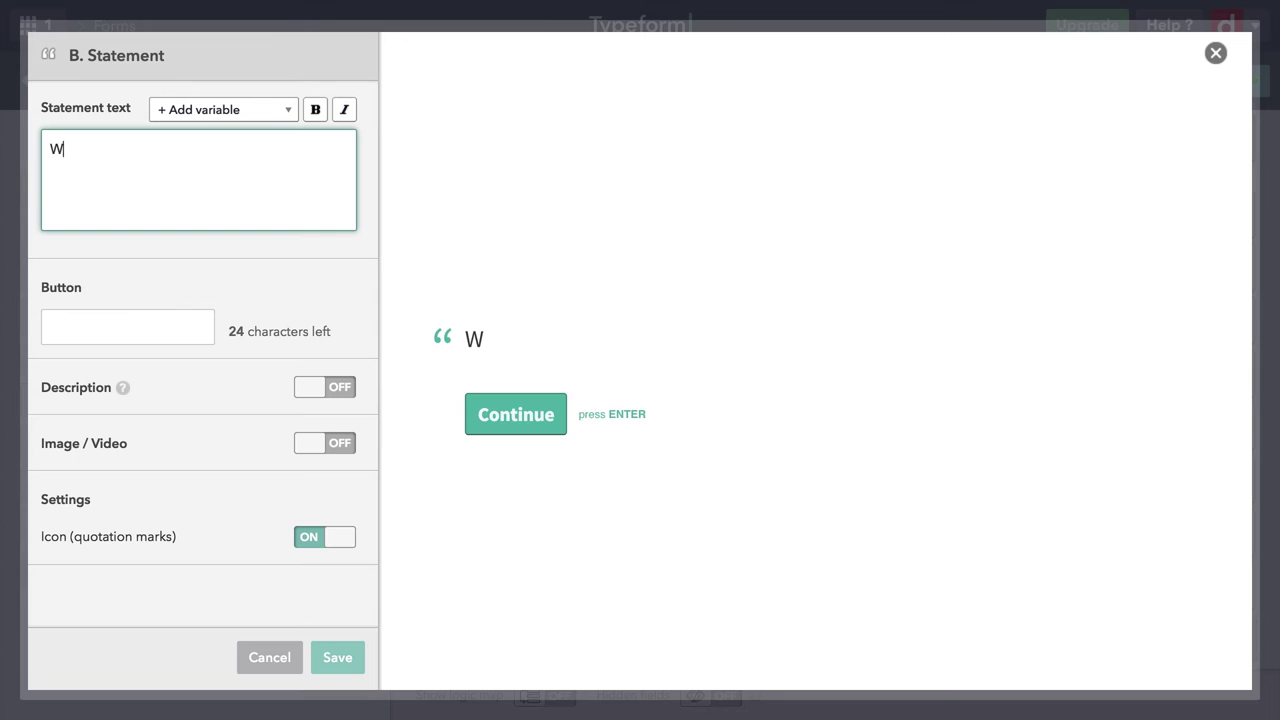
{"action": "type", "text": "ell, hopefully you "}
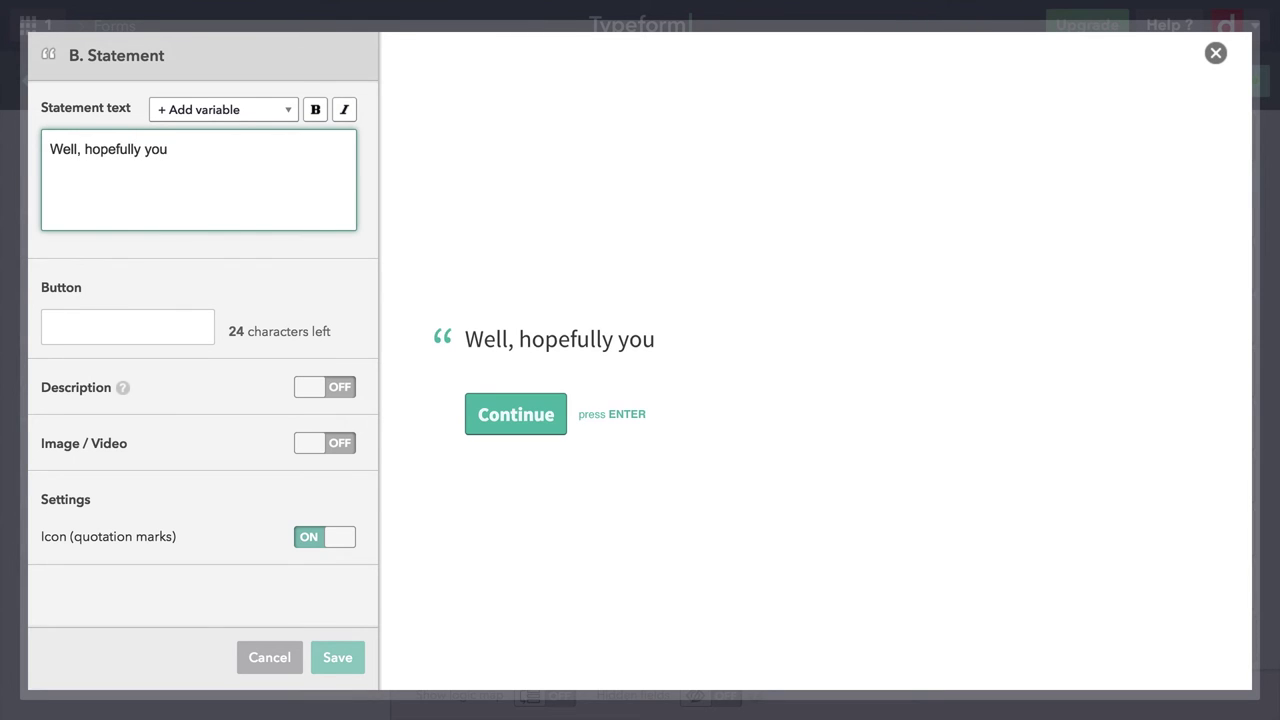
{"action": "type", "text": "now know a litt"}
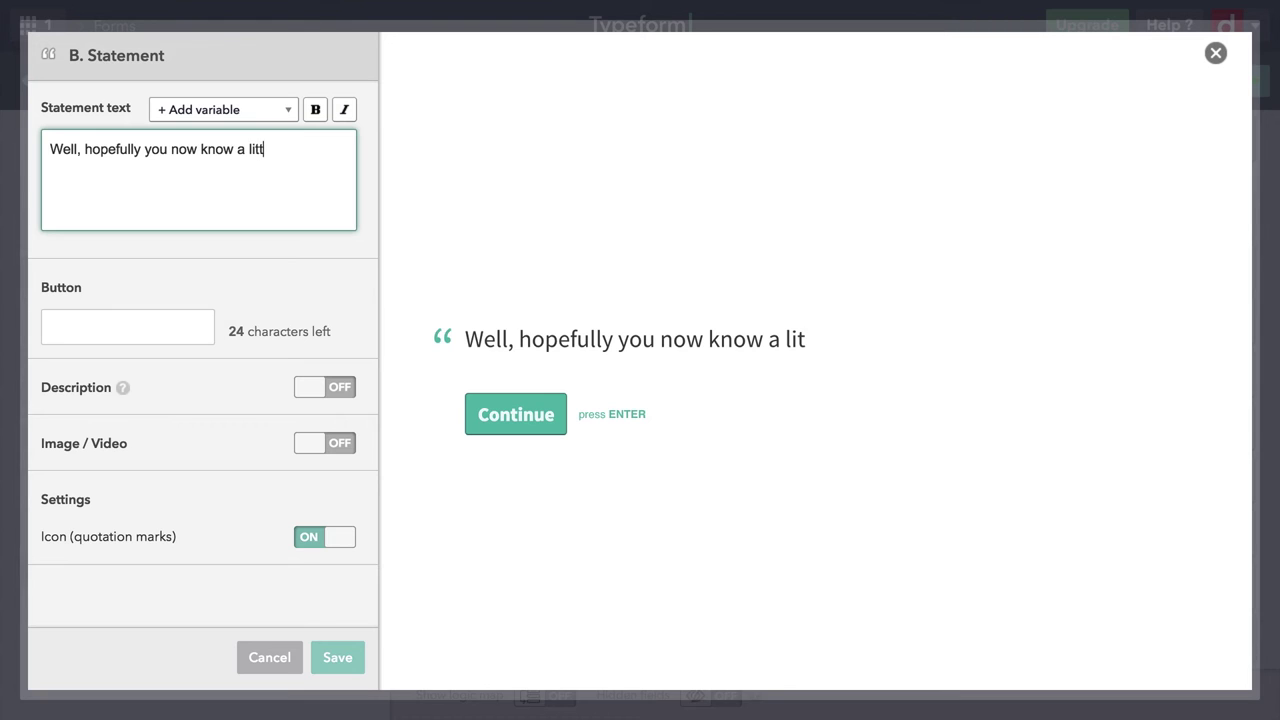
{"action": "type", "text": "le more about h"}
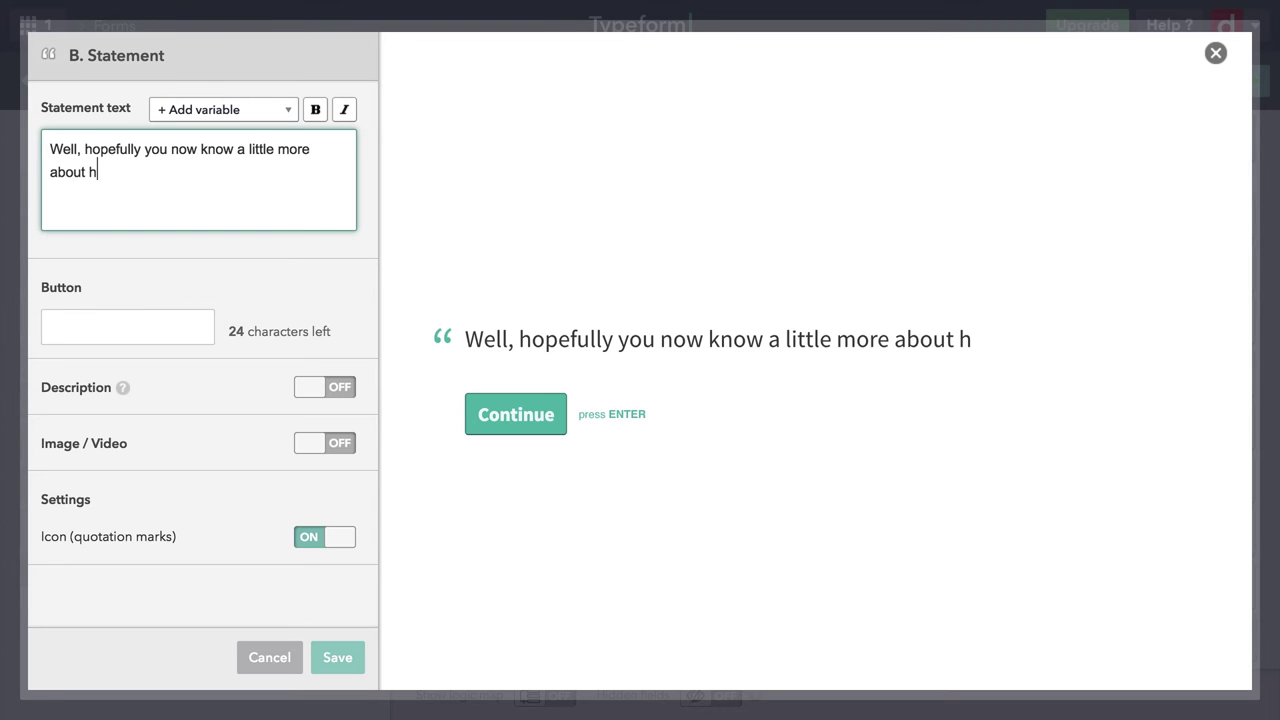
{"action": "type", "text": "ow you can use "}
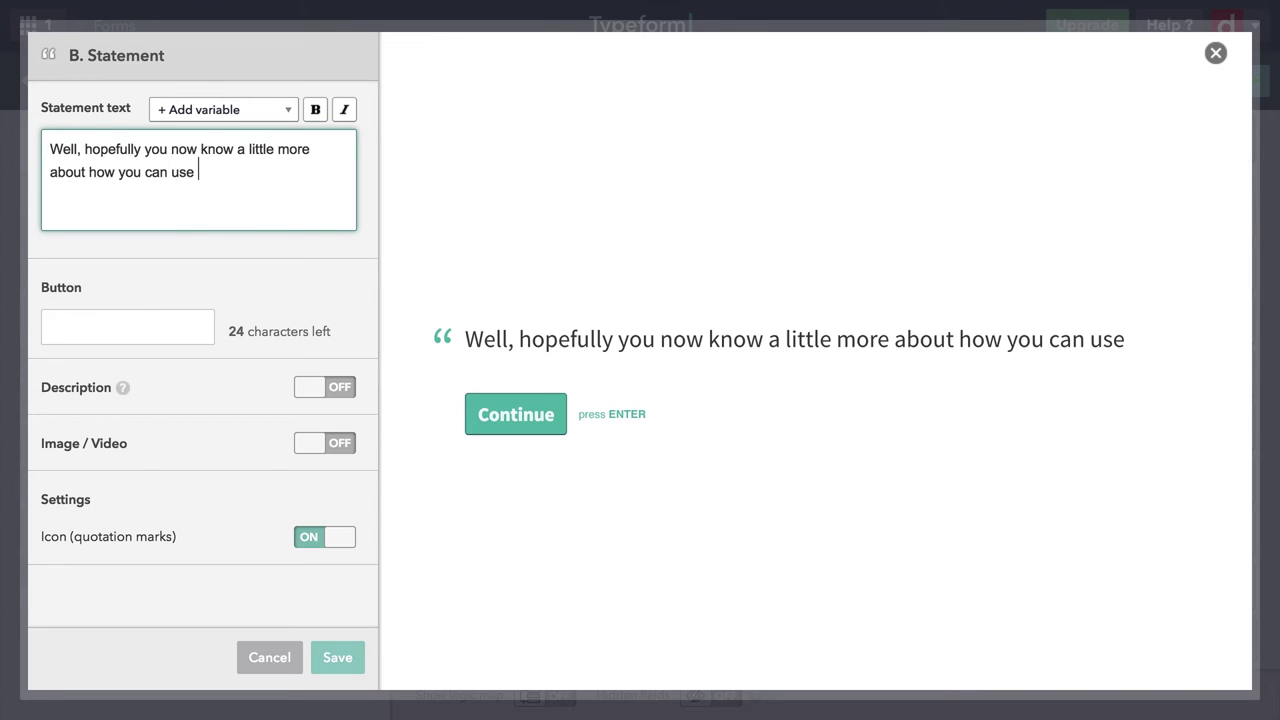
{"action": "type", "text": "Typeform "}
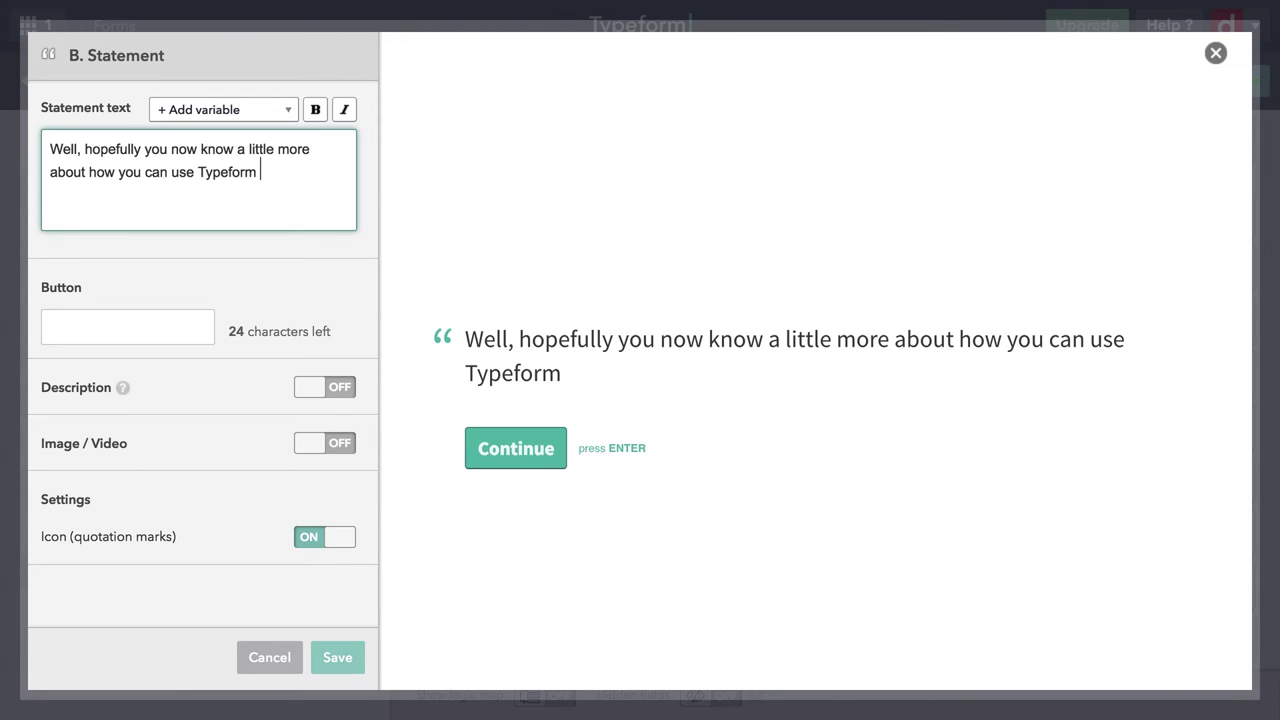
{"action": "type", "text": "to ask choice-"}
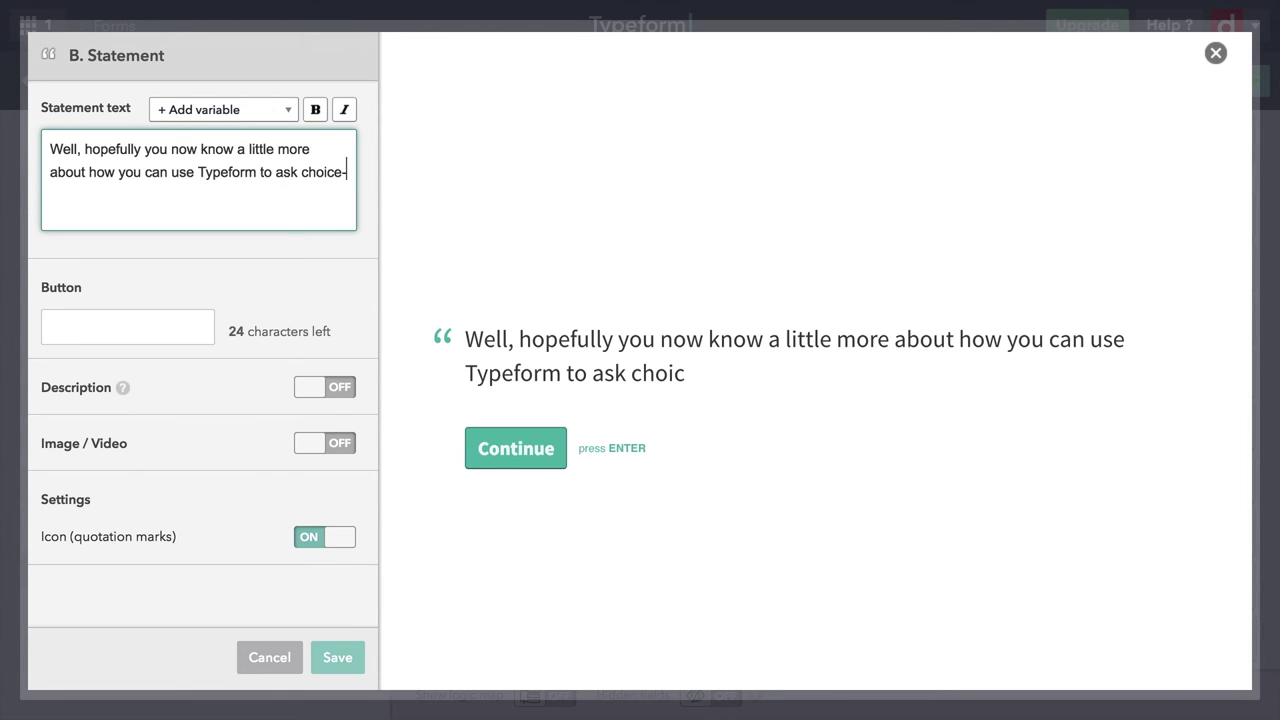
{"action": "type", "text": "based question"}
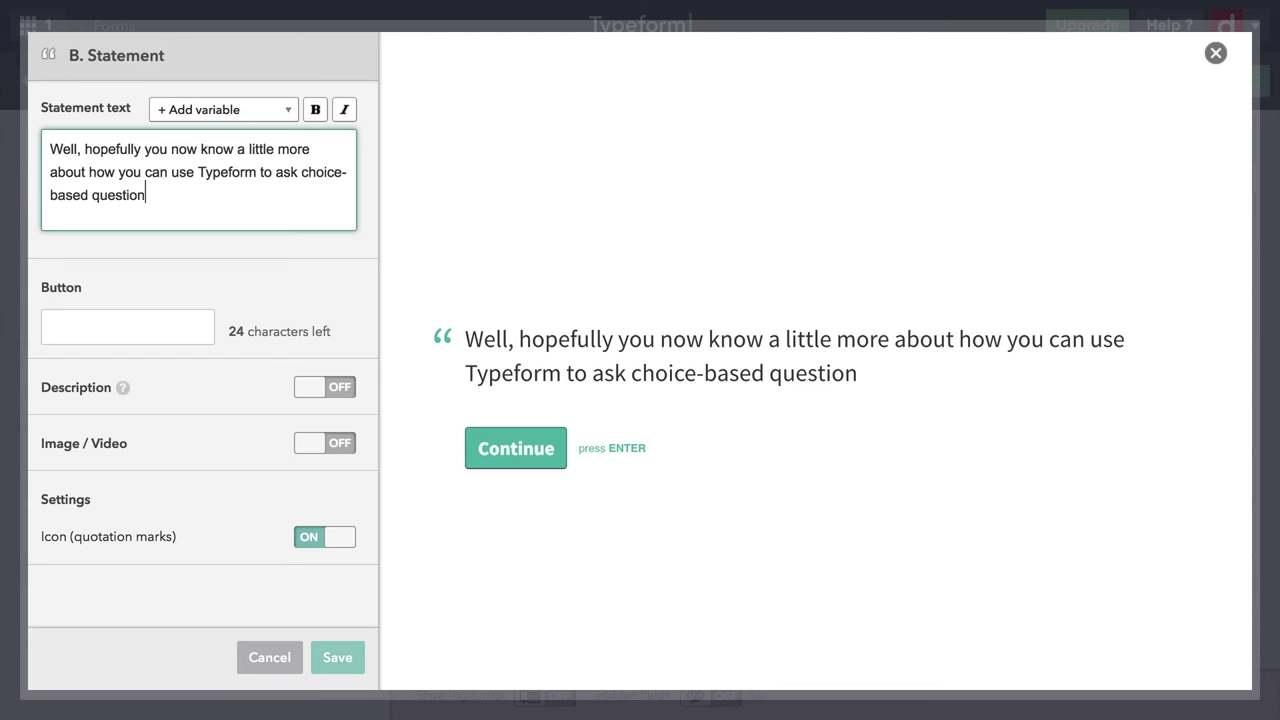
{"action": "type", "text": "s. Thanks for"}
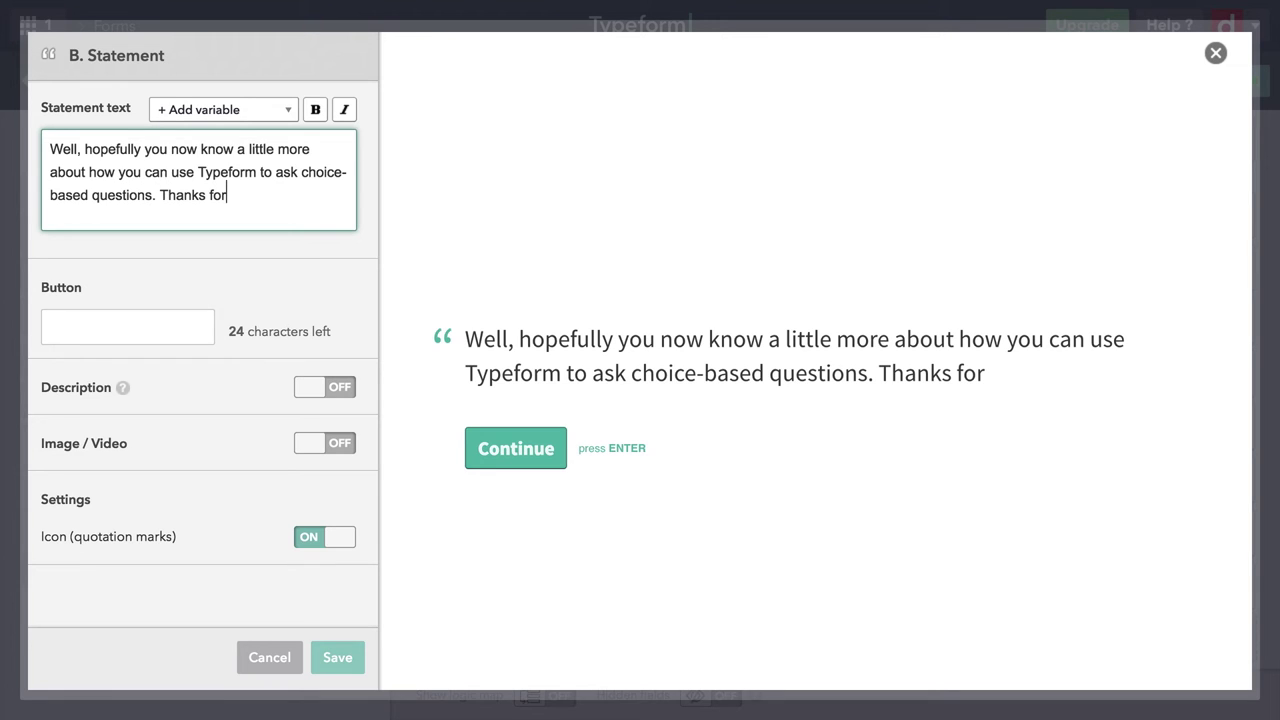
{"action": "type", "text": " joining us!"}
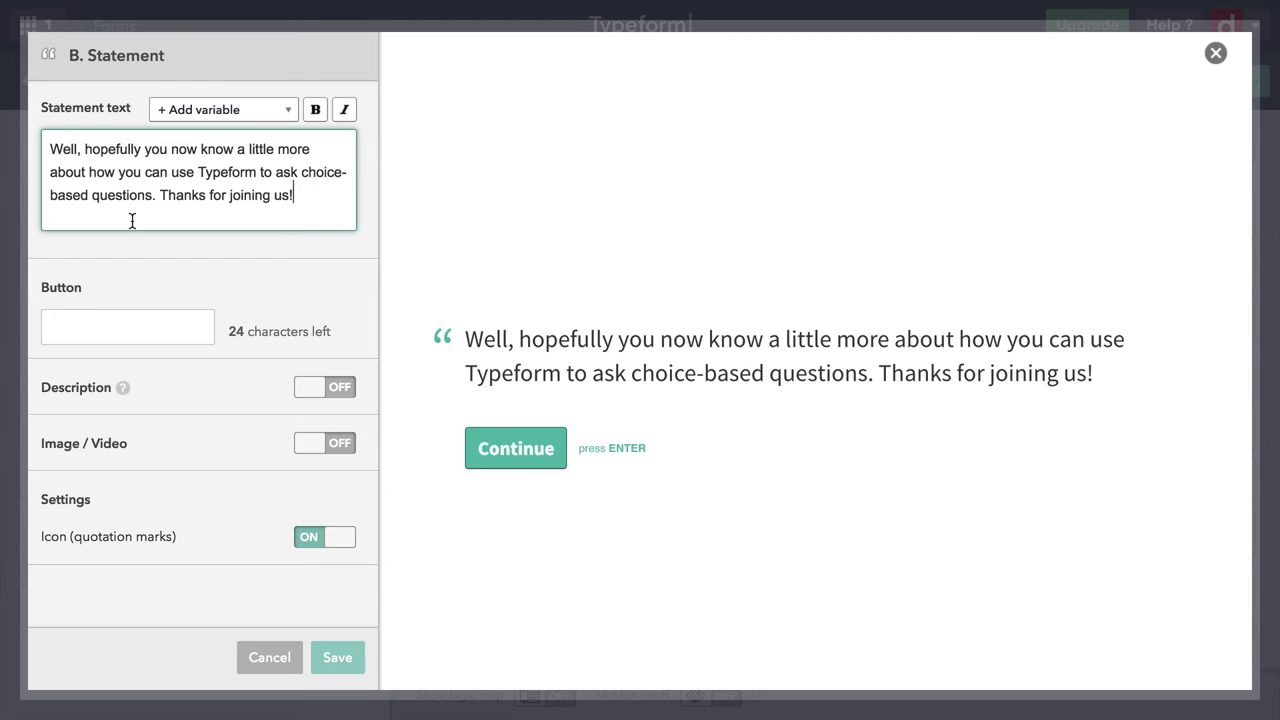
{"action": "left_click", "coordinate": [88, 336]}
{"action": "type", "text": "You"}
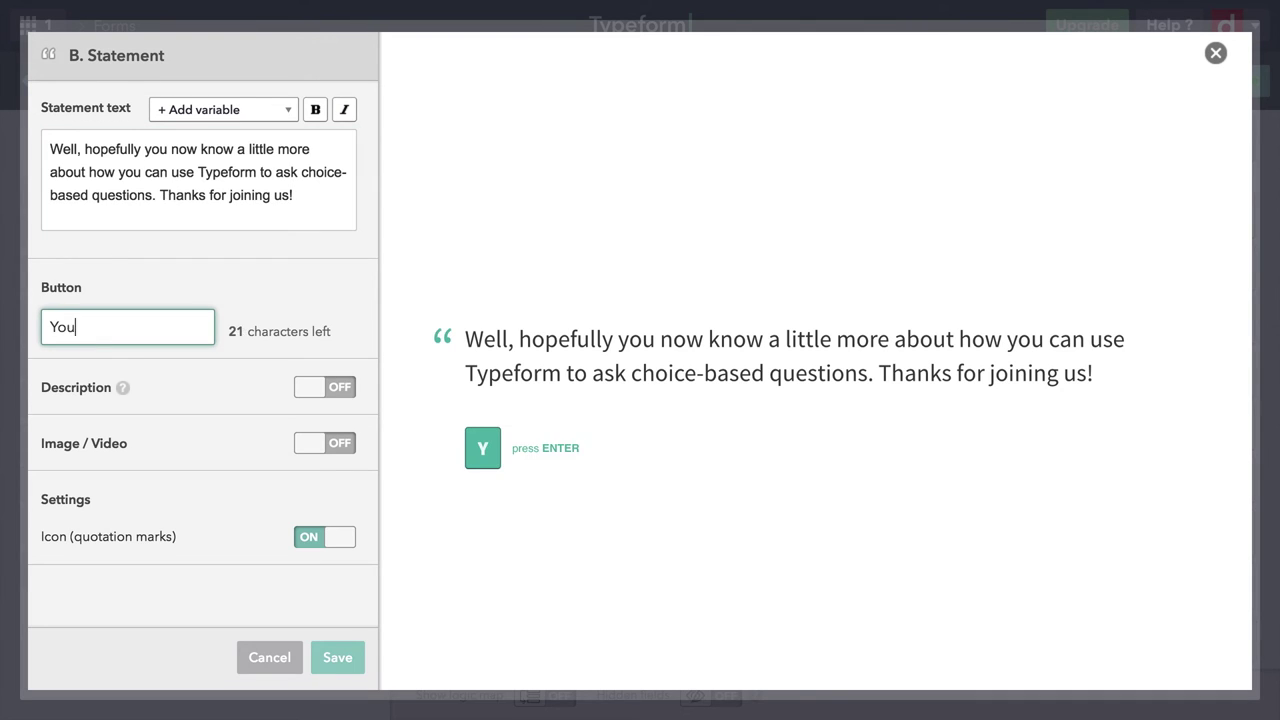
{"action": "type", "text": "'re Welcome!"}
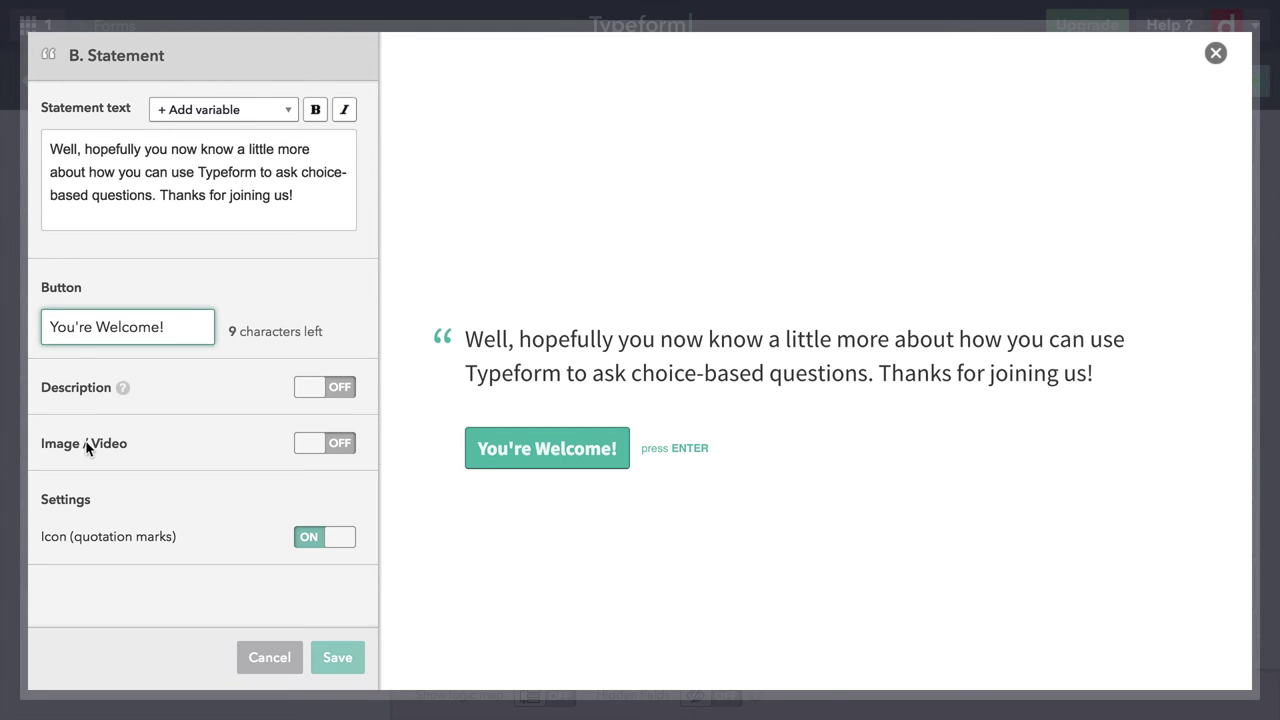
{"action": "left_click", "coordinate": [355, 667]}
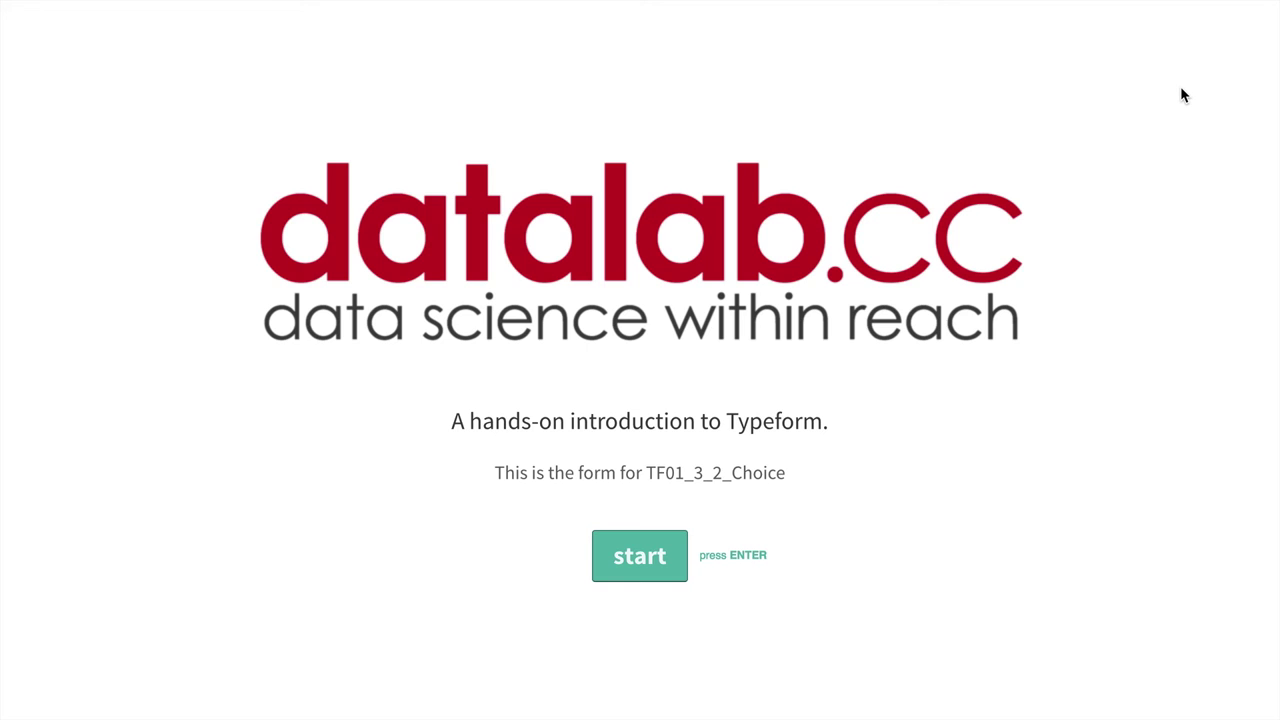
Step: Start the preview, enter a first name, and choose macOS as the operating system
{"action": "key", "text": "Return"}
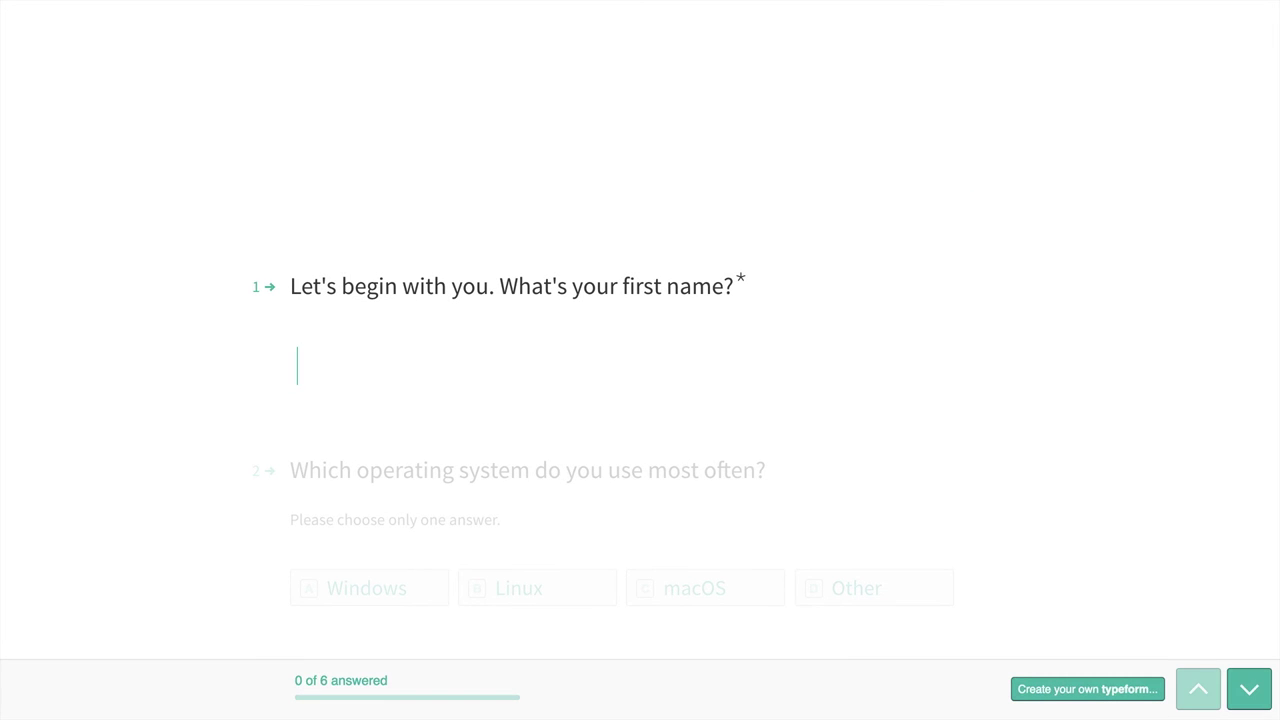
{"action": "type", "text": "Bart"}
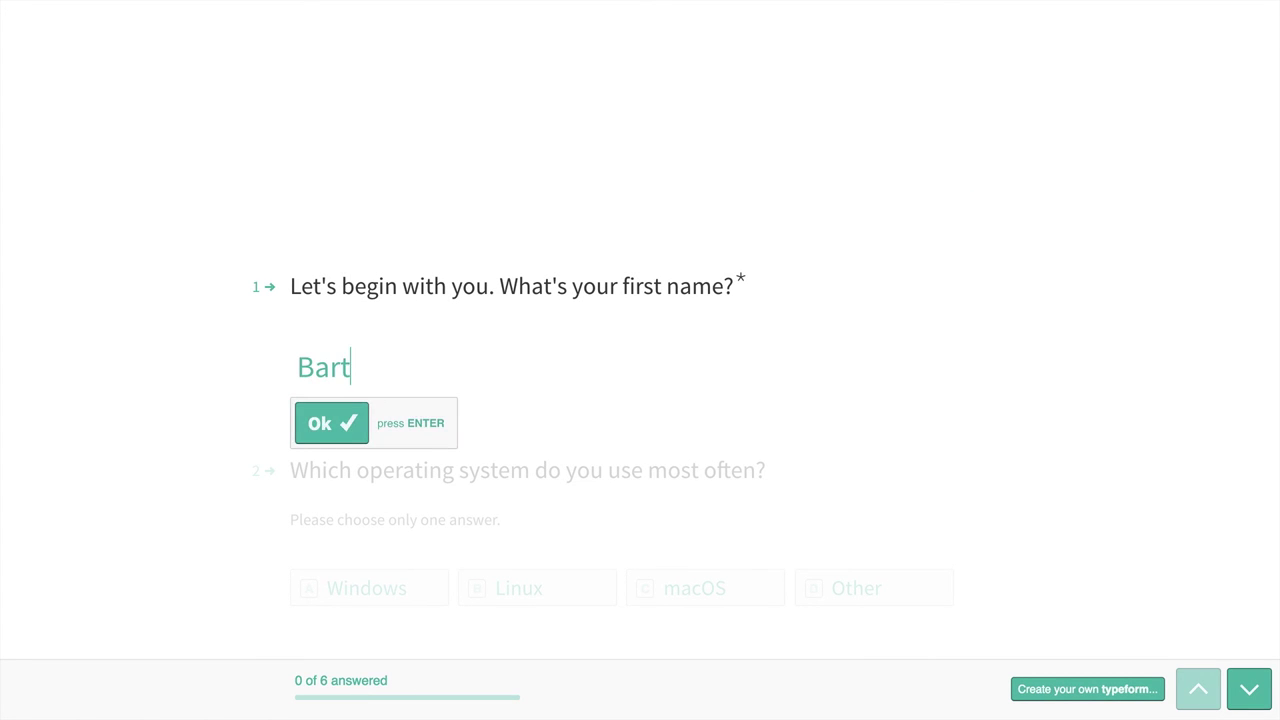
{"action": "key", "text": "Return"}
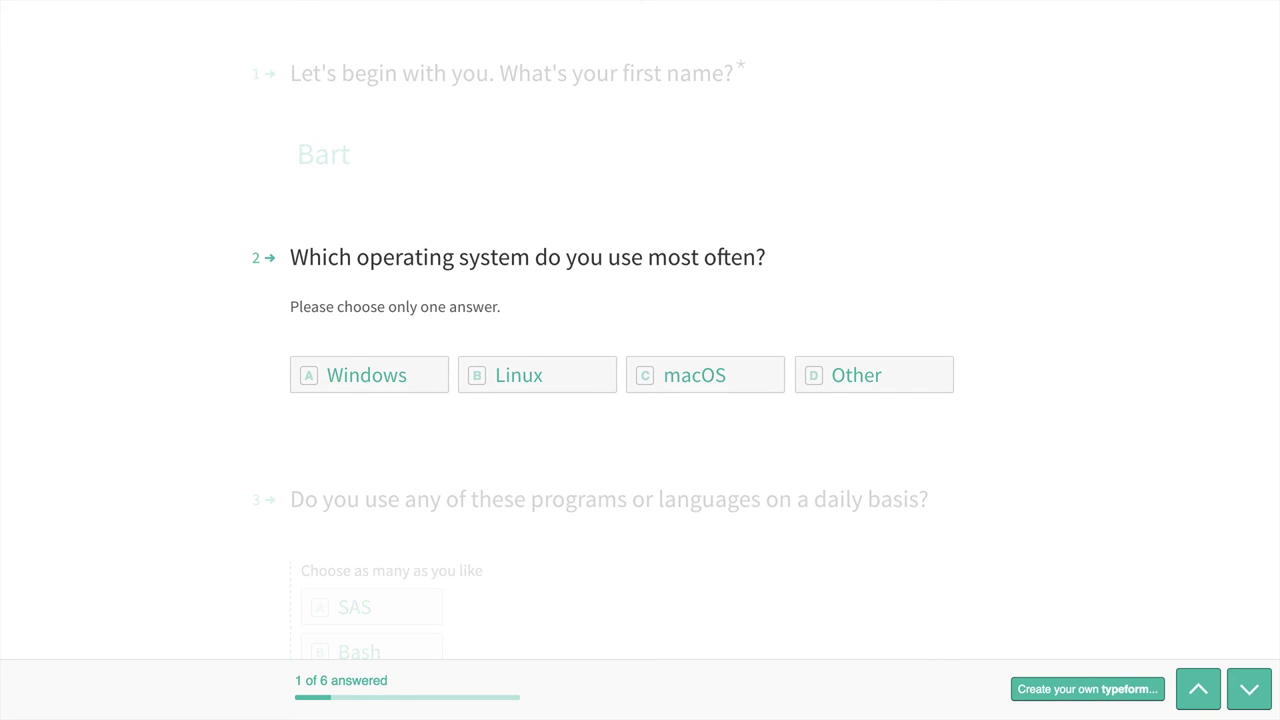
{"action": "key", "text": "c"}
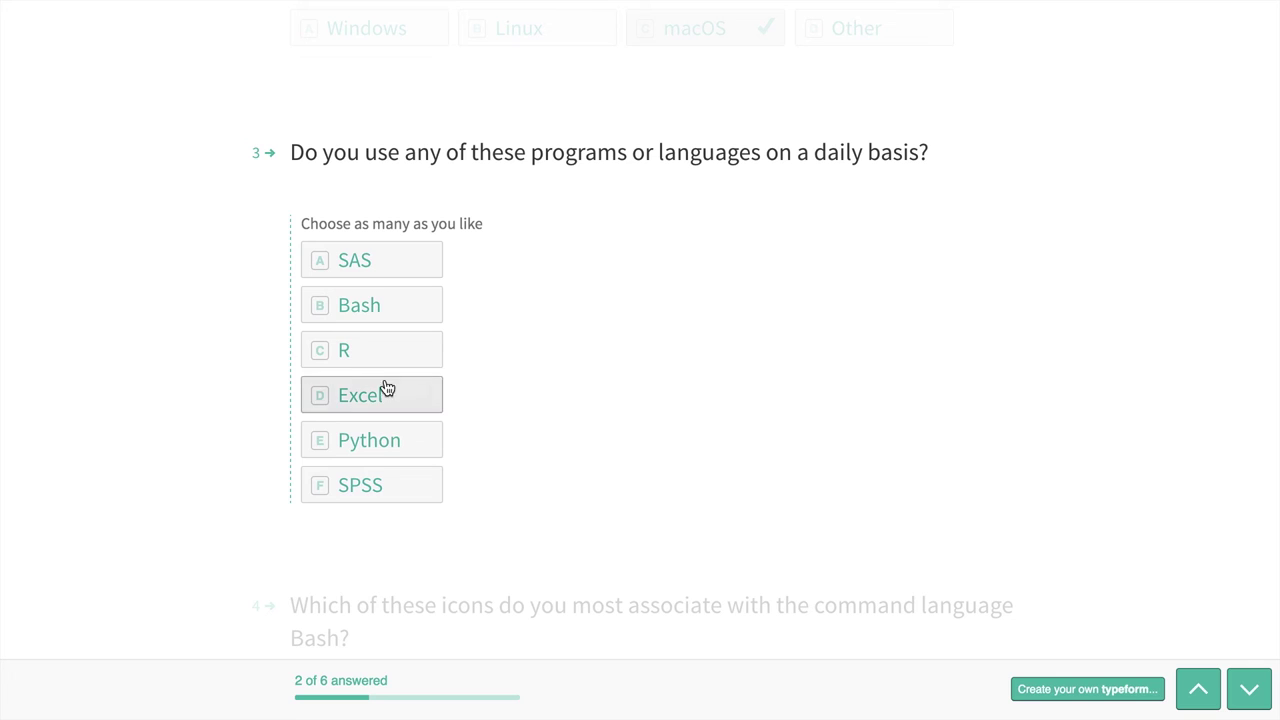
Step: Tick R, Excel and SPSS as daily-use programs and confirm the answer
{"action": "left_click", "coordinate": [325, 360]}
{"action": "left_click", "coordinate": [324, 405]}
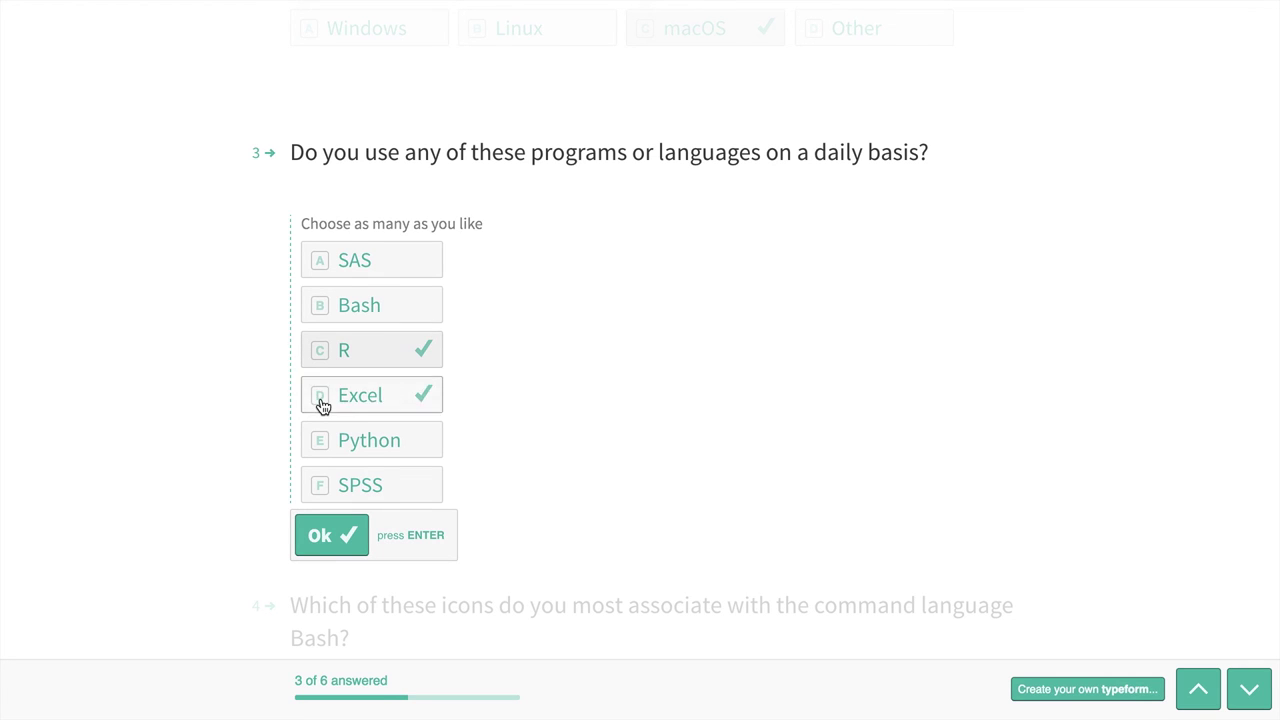
{"action": "left_click", "coordinate": [325, 490]}
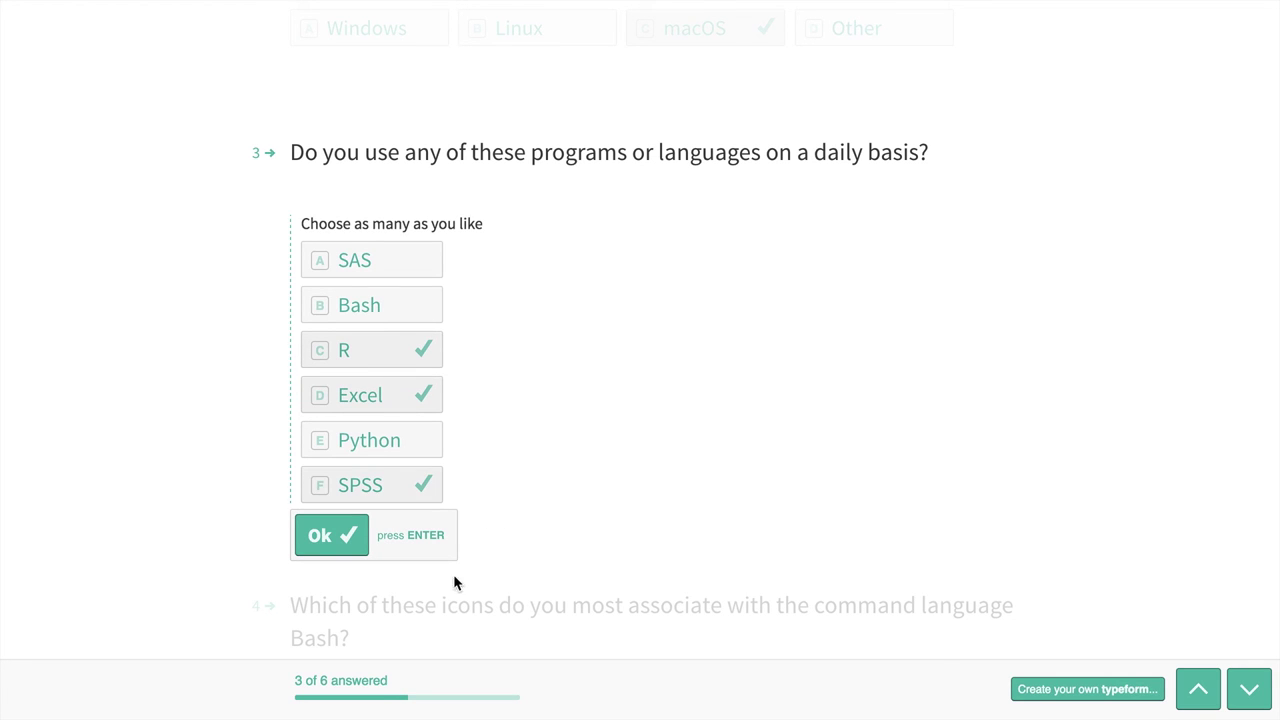
{"action": "left_click", "coordinate": [333, 540]}
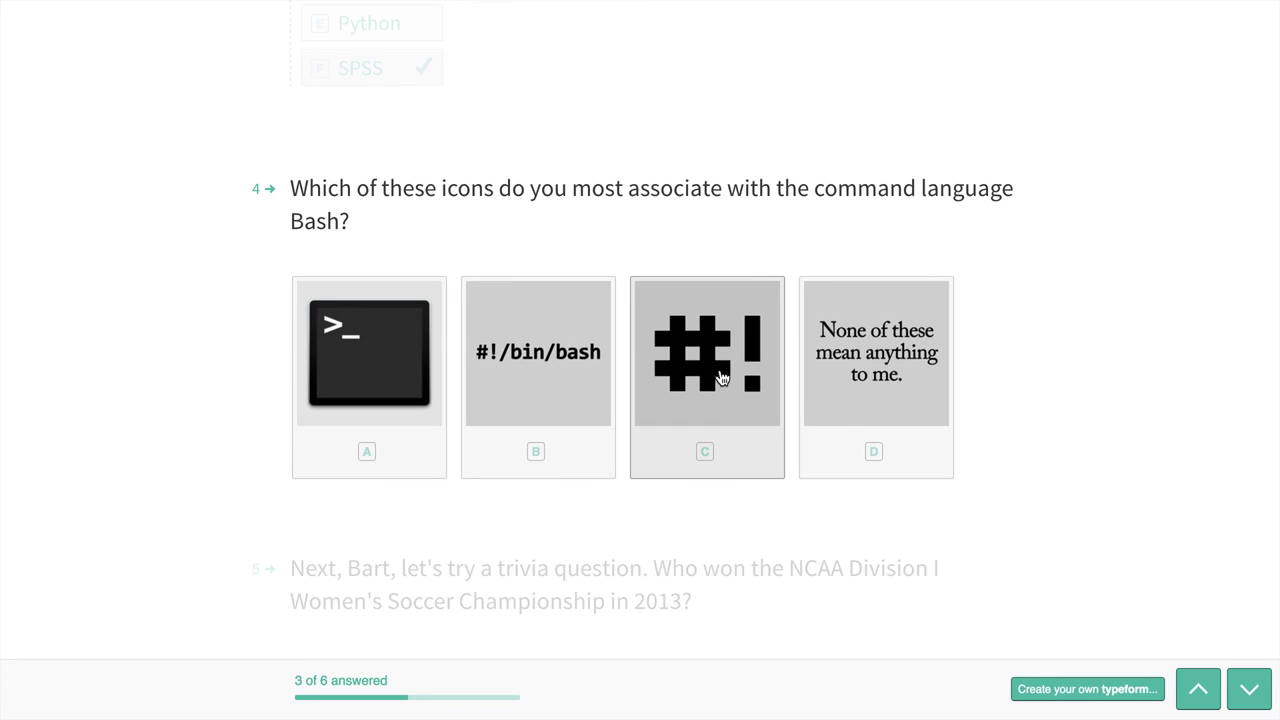
Step: Answer the Bash icon question and open the full team list for the trivia question
{"action": "left_click", "coordinate": [367, 458]}
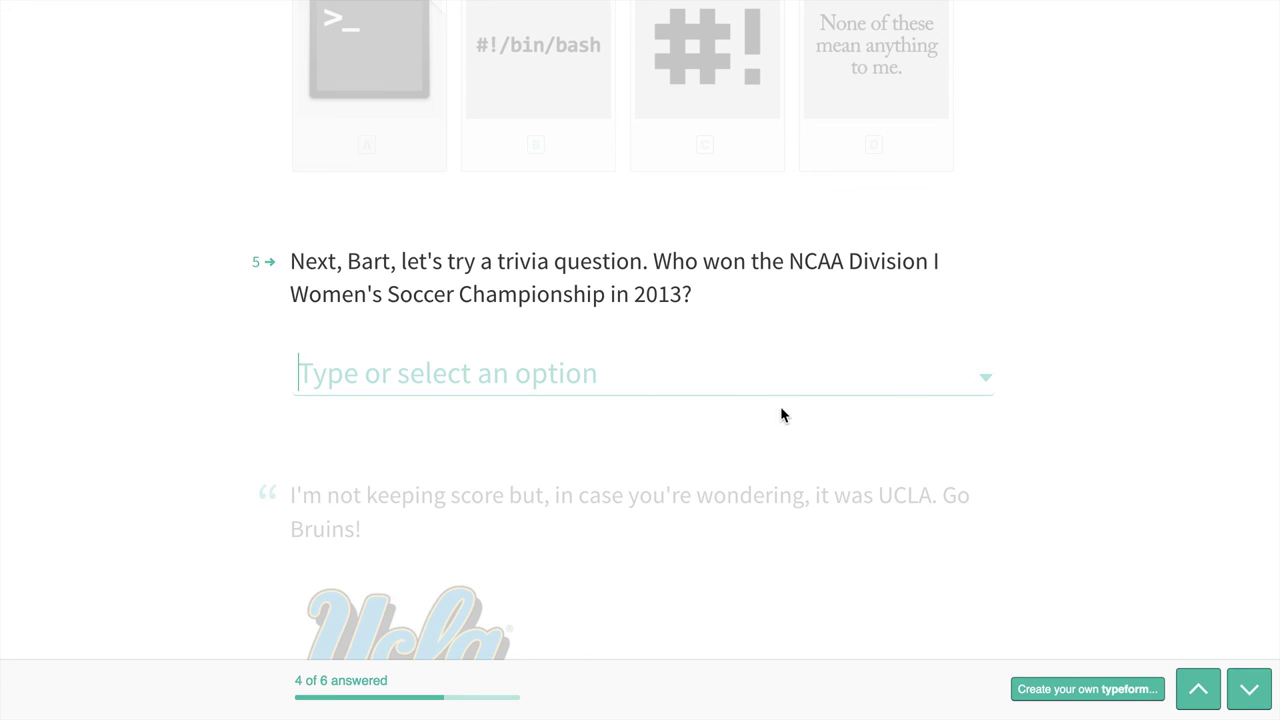
{"action": "type", "text": "UC"}
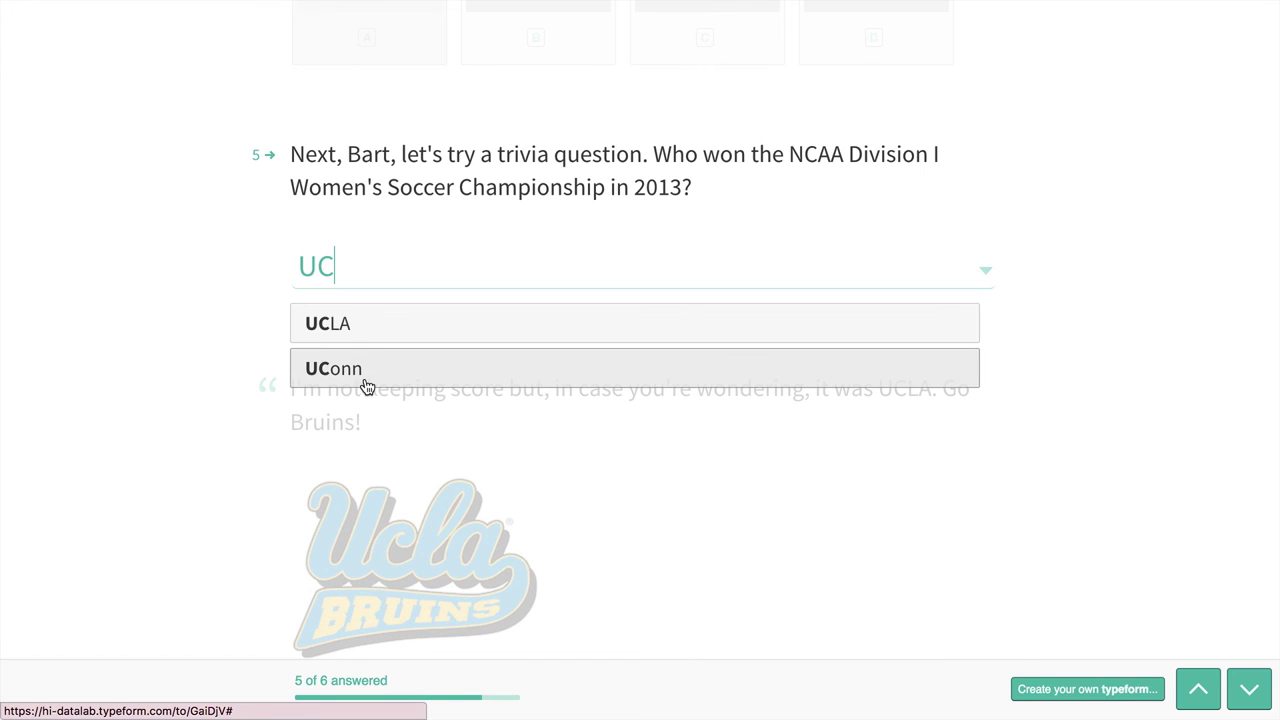
{"action": "key", "text": "BackSpace"}
{"action": "key", "text": "BackSpace"}
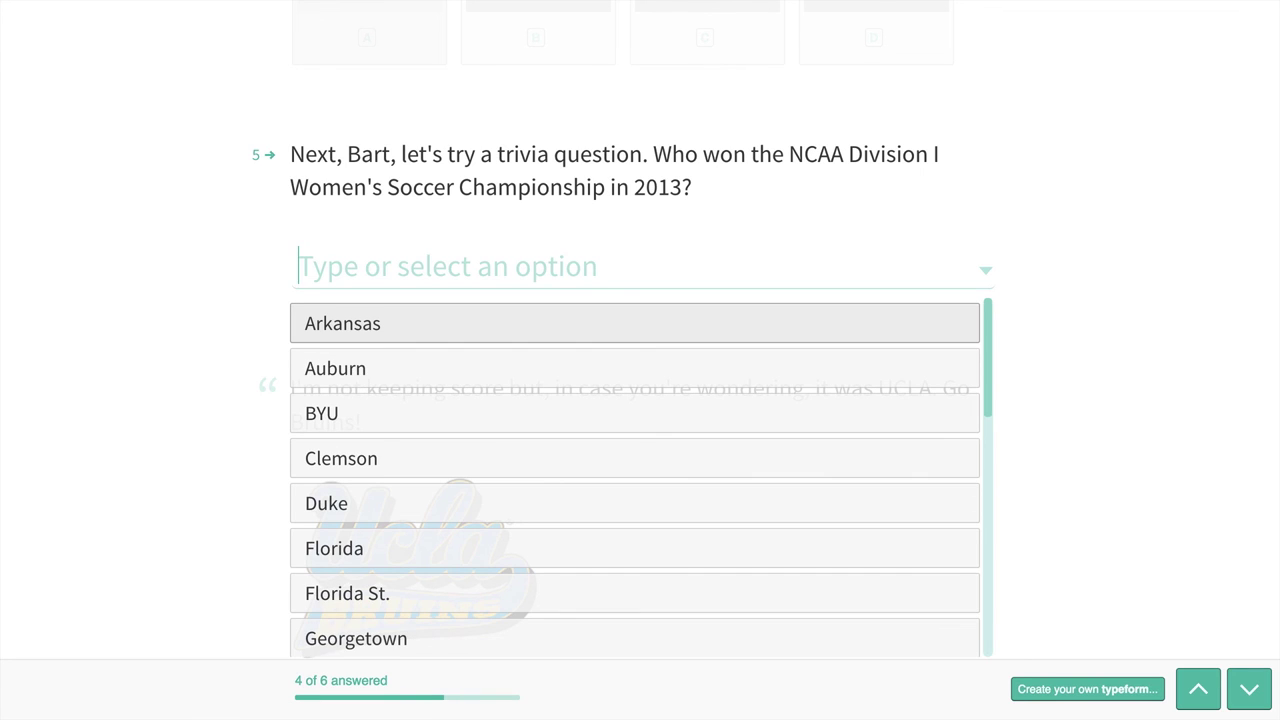
{"action": "left_click", "coordinate": [984, 274]}
{"action": "left_click", "coordinate": [984, 275]}
{"action": "scroll", "coordinate": [754, 456], "scroll_direction": "down", "scroll_amount": 3}
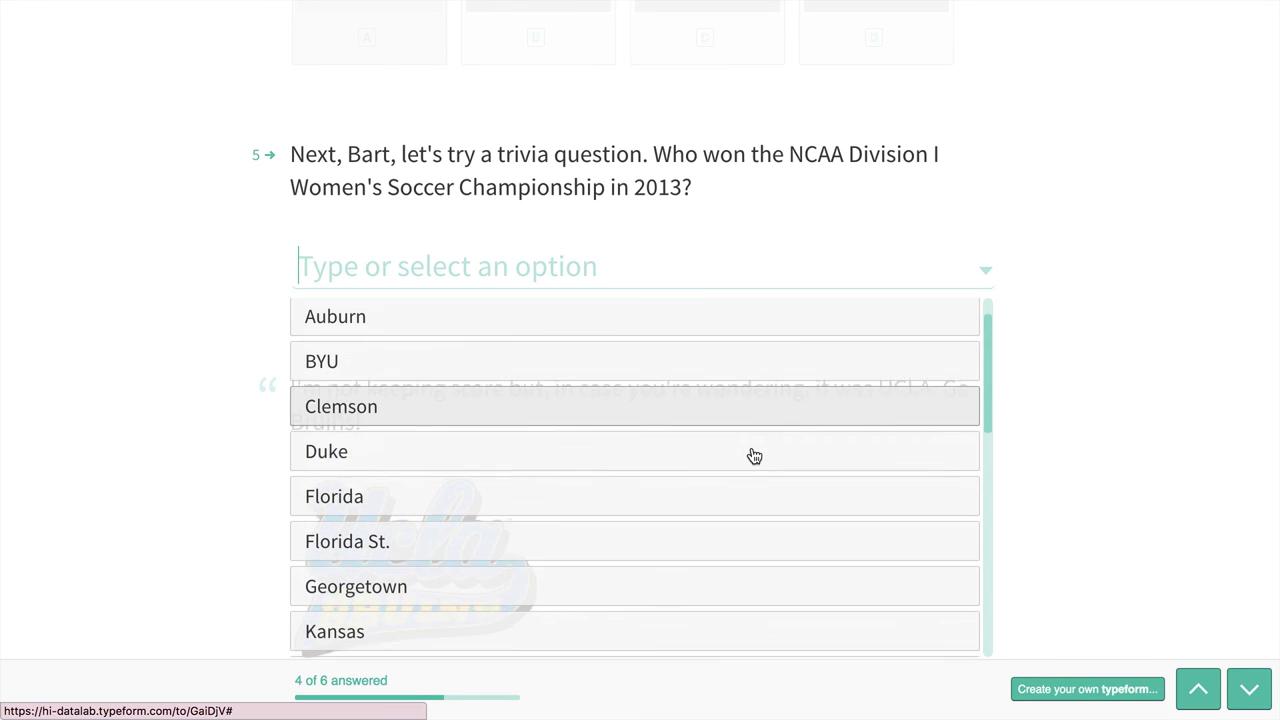
{"action": "scroll", "coordinate": [751, 454], "scroll_direction": "down", "scroll_amount": 5}
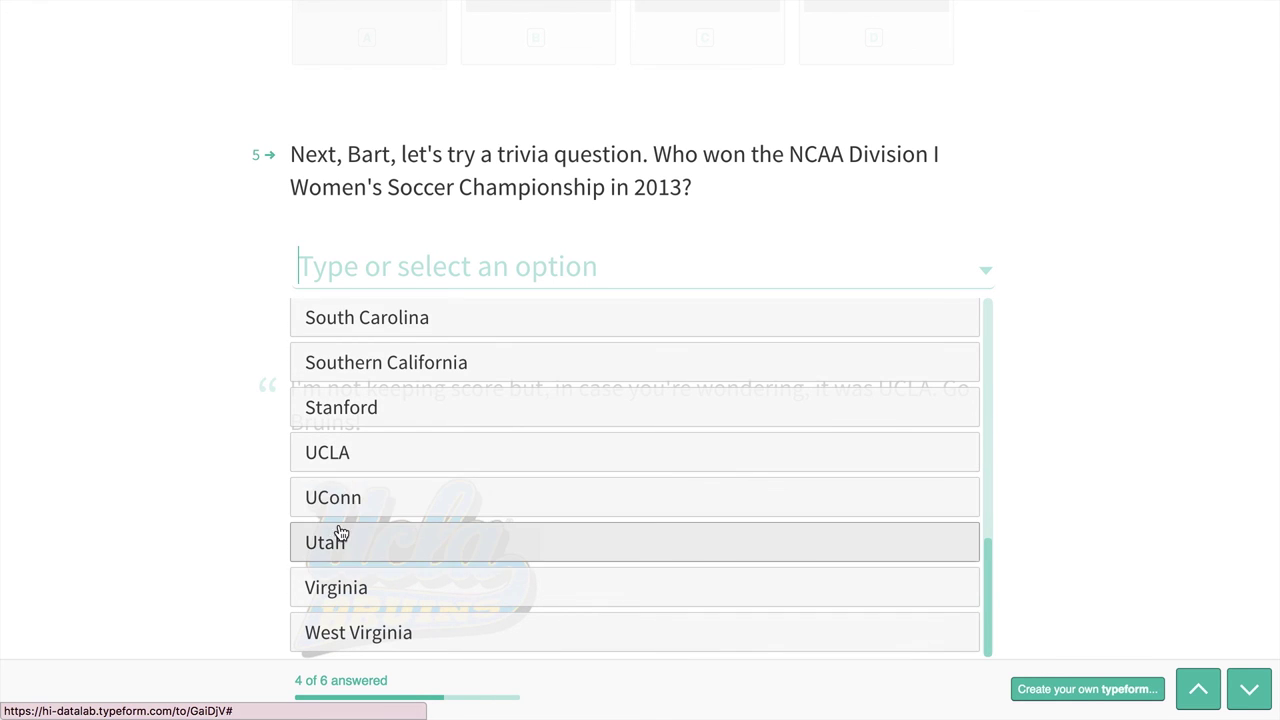
Step: Choose UCLA as the 2013 champion, continue past the statement, and answer Yes
{"action": "left_click", "coordinate": [337, 453]}
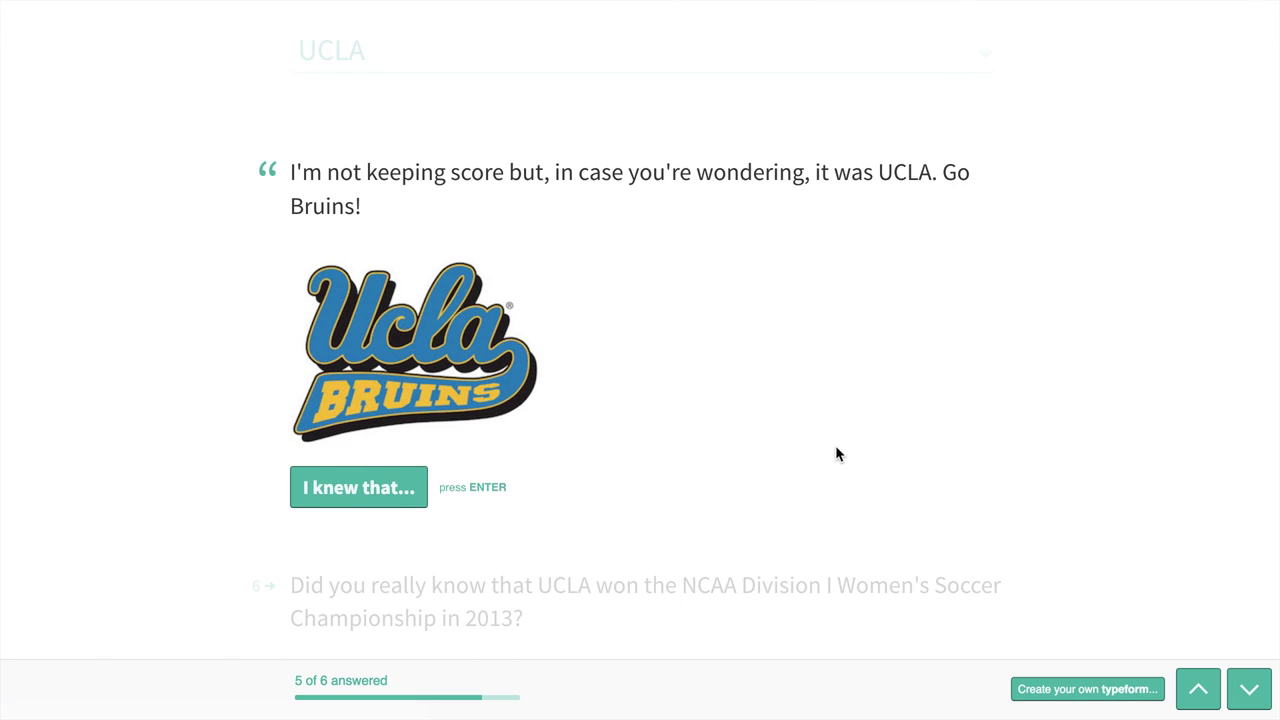
{"action": "left_click", "coordinate": [359, 488]}
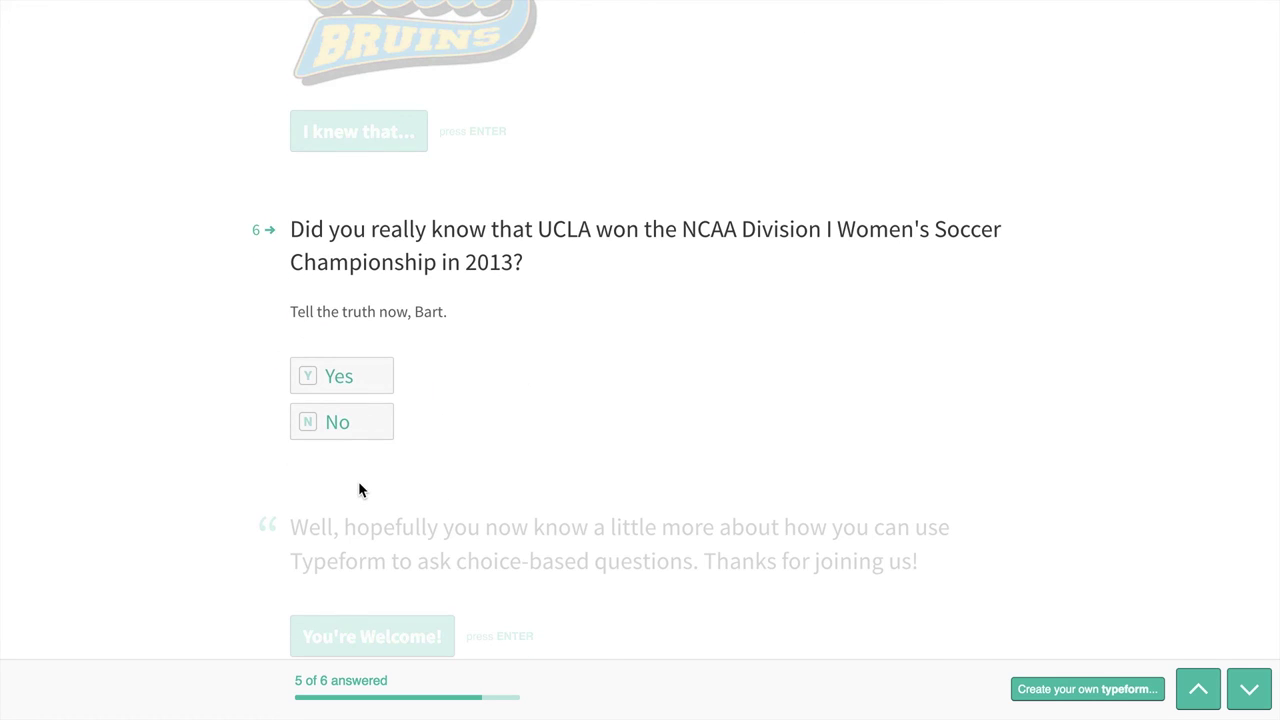
{"action": "key", "text": "y"}
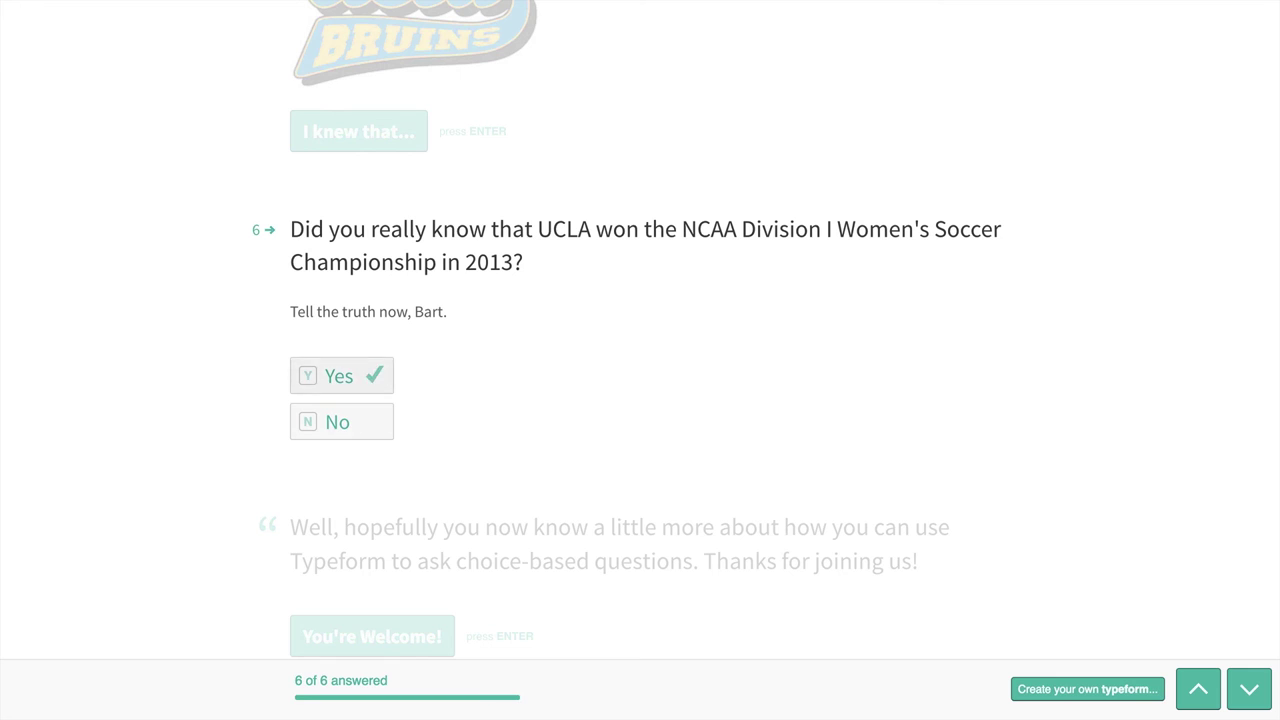